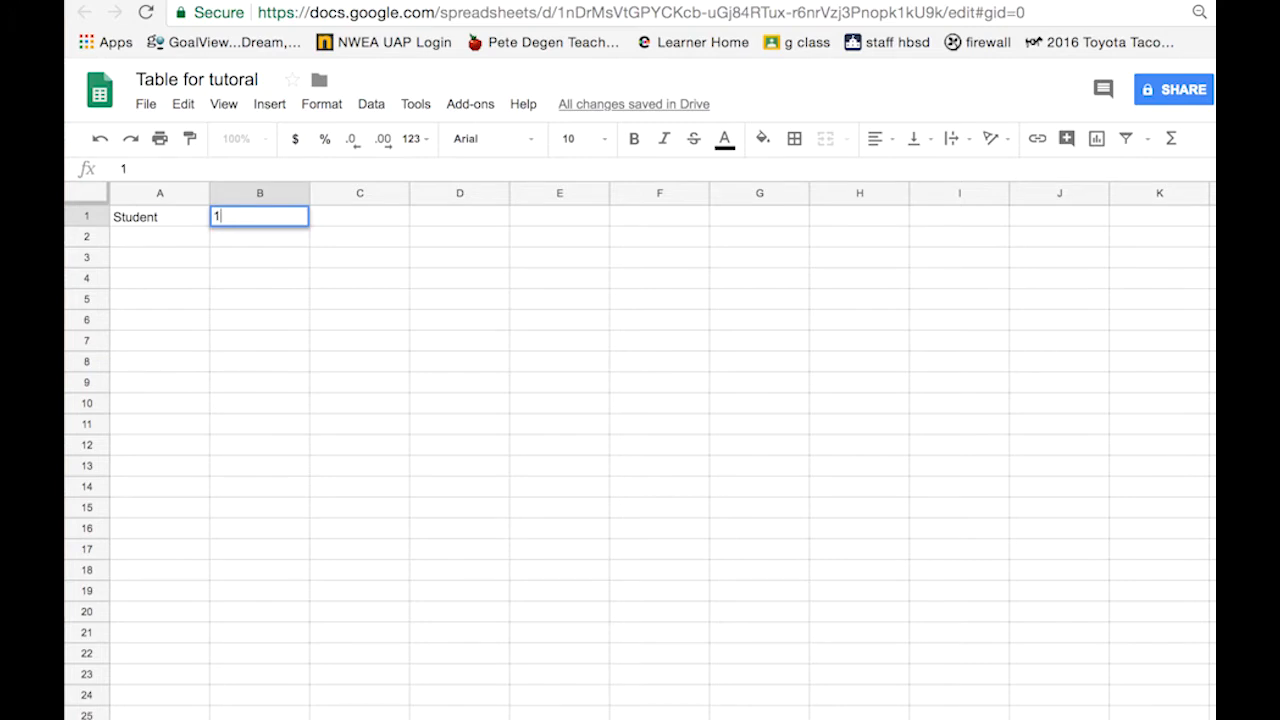
Fill the header row beside Student with 1, 3 and 5 in cells B1 to D1
key("Tab")
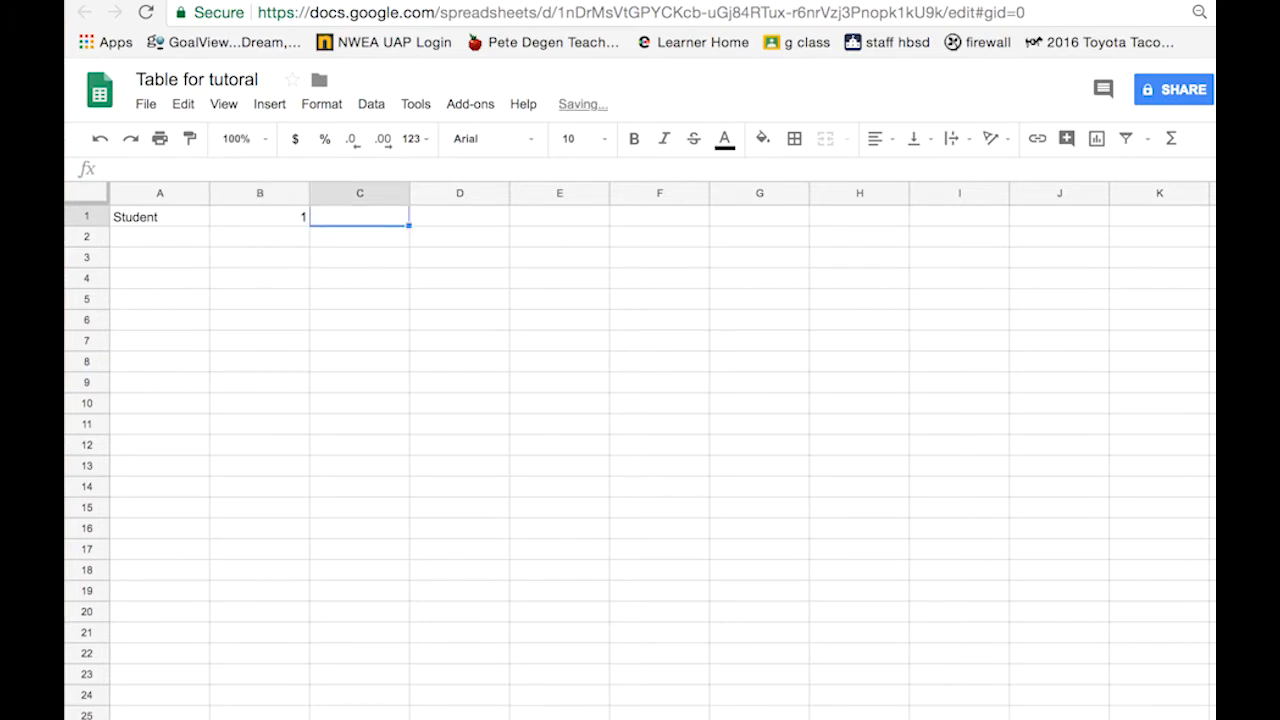
type("3")
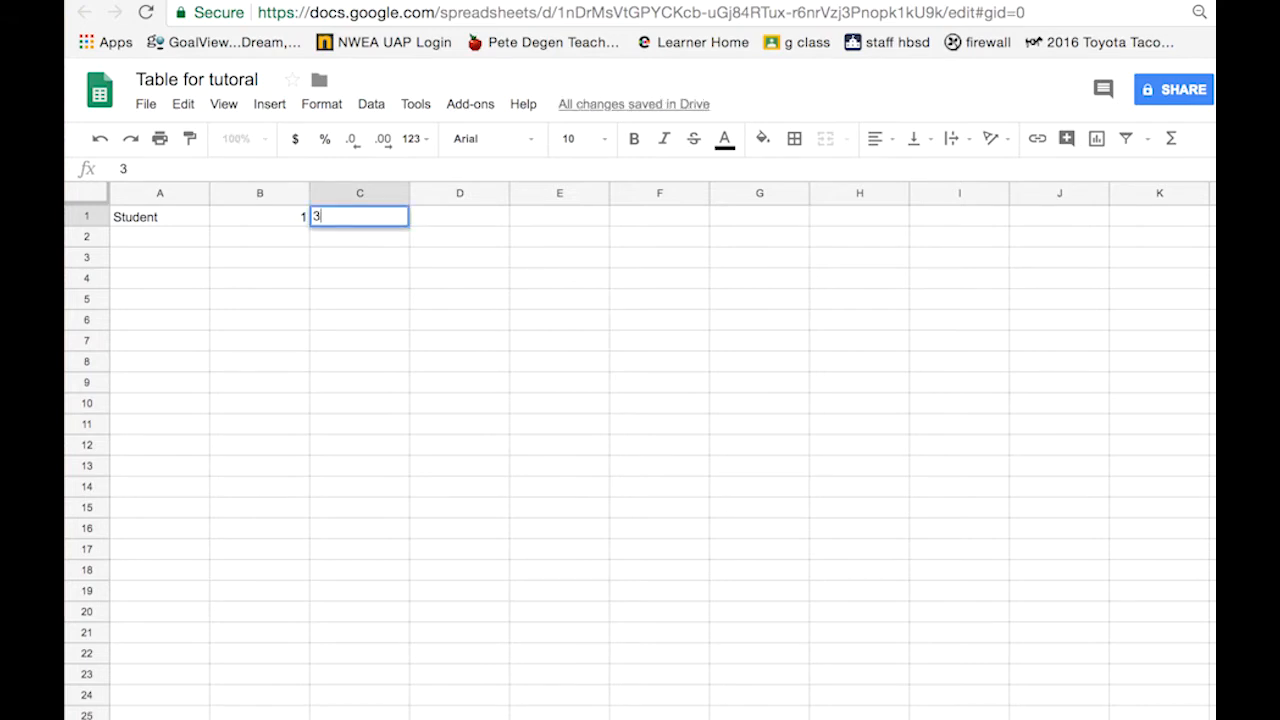
key("Tab")
type("5")
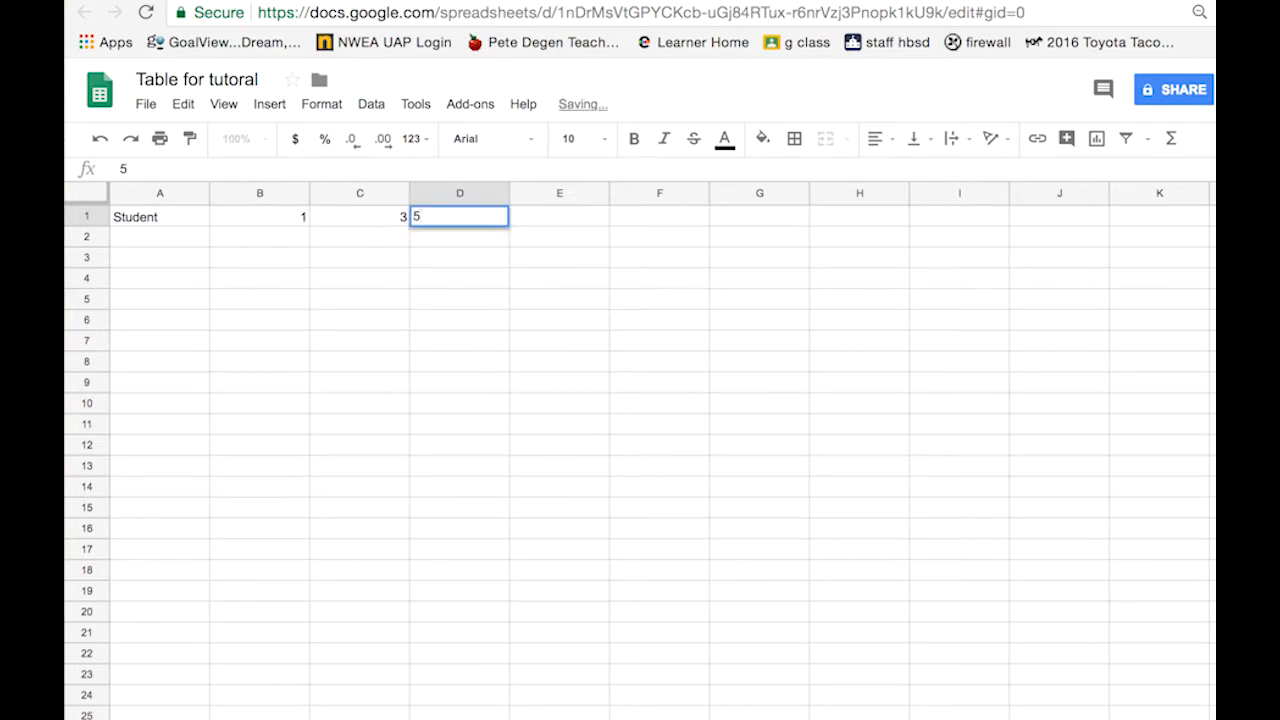
key("Tab")
List the six students' first names under the Student header in cells A2 to A7
left_click(148, 243)
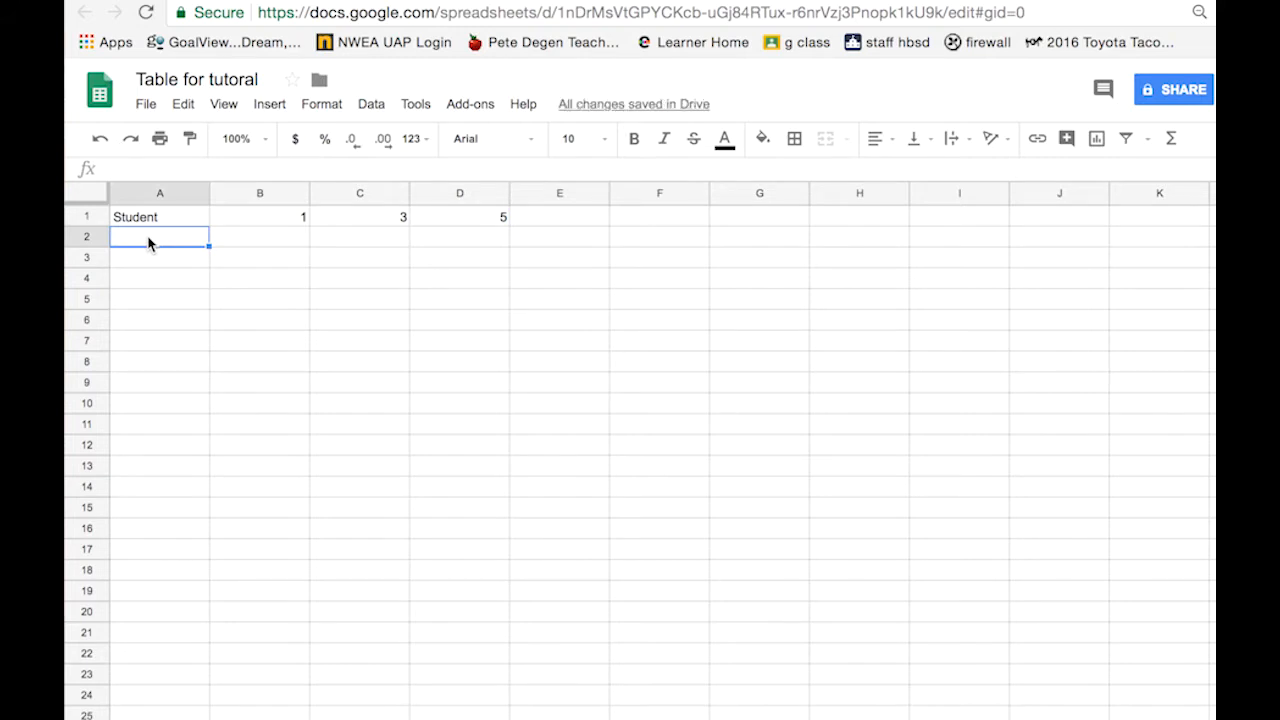
type("Marth")
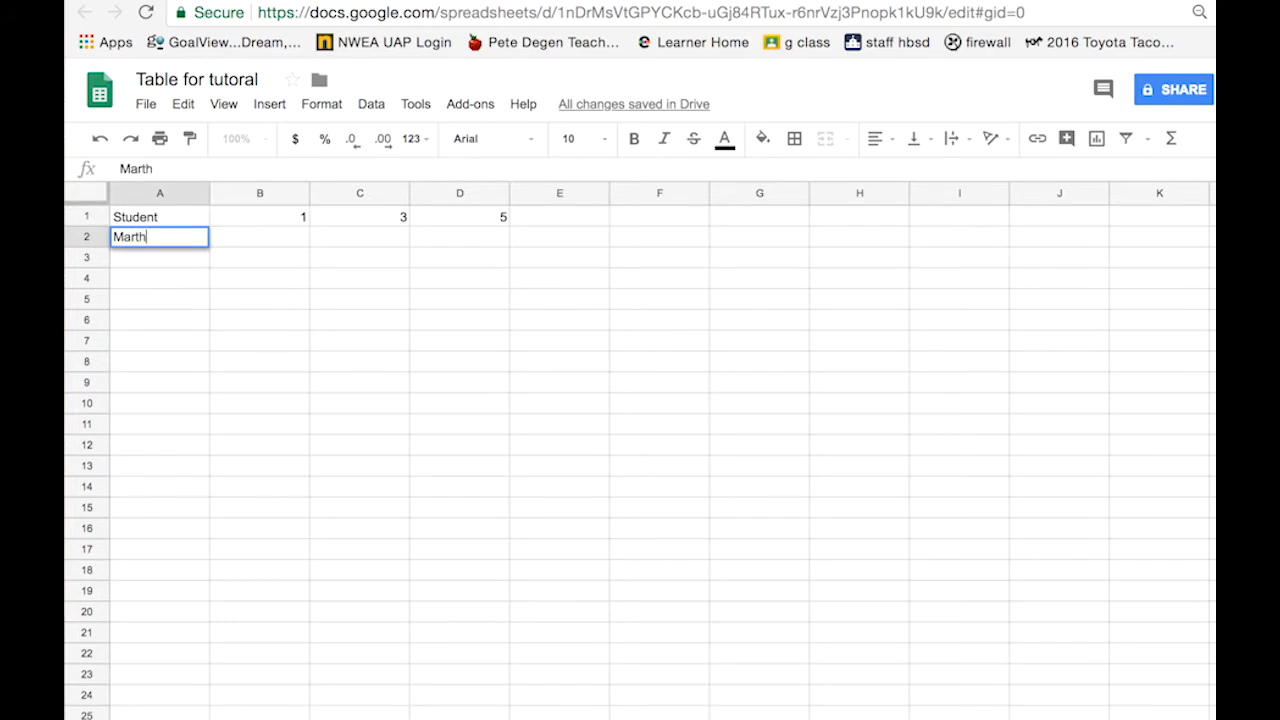
type("a")
key("Return")
type("Mia")
key("Return")
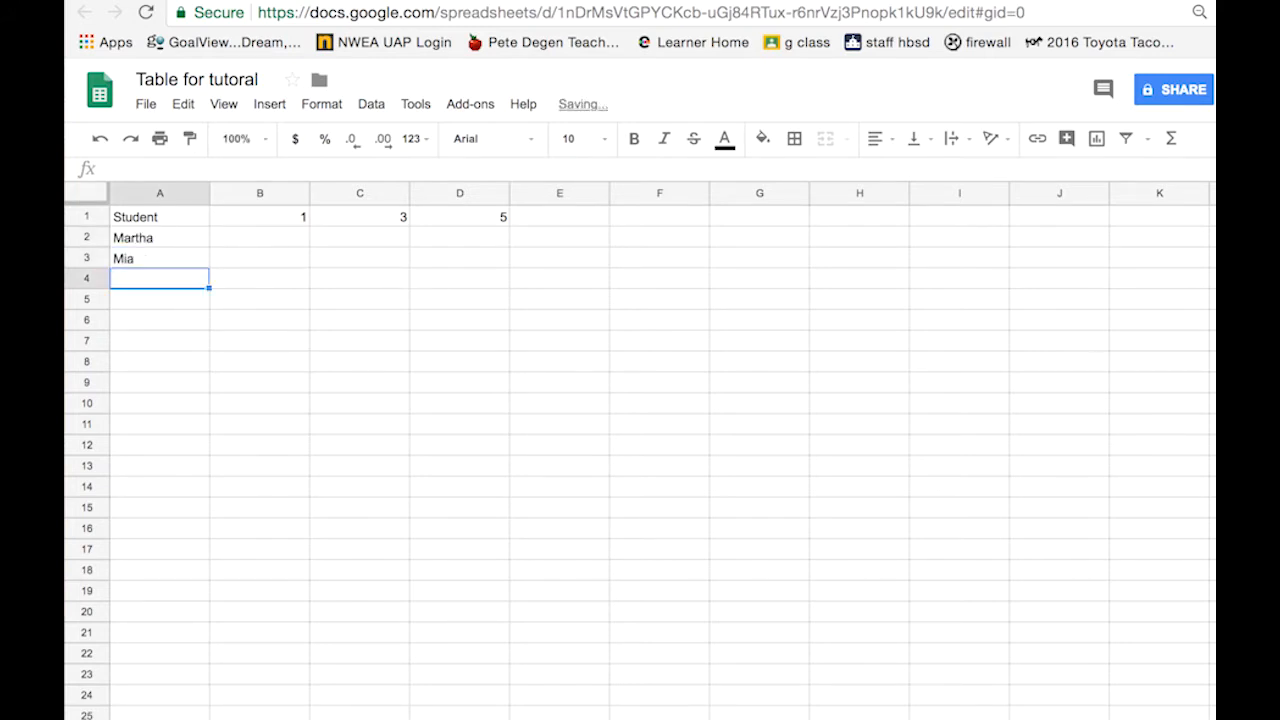
type("Nancy")
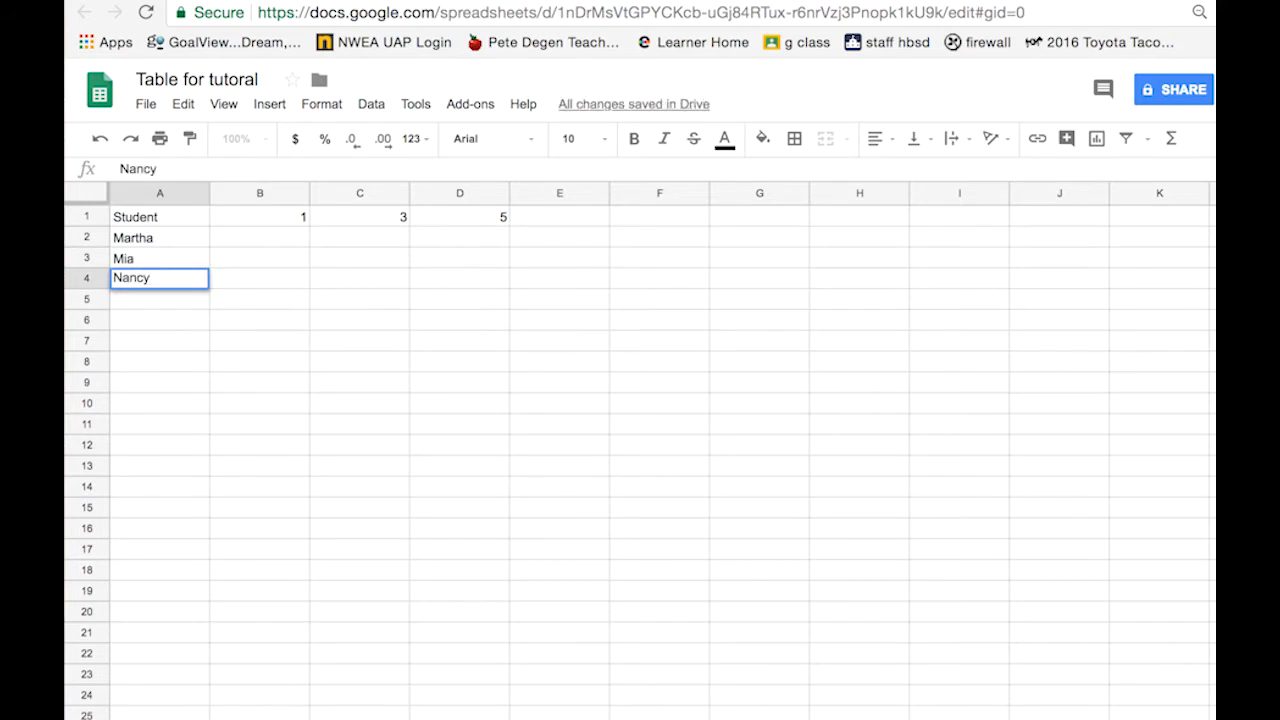
key("Return")
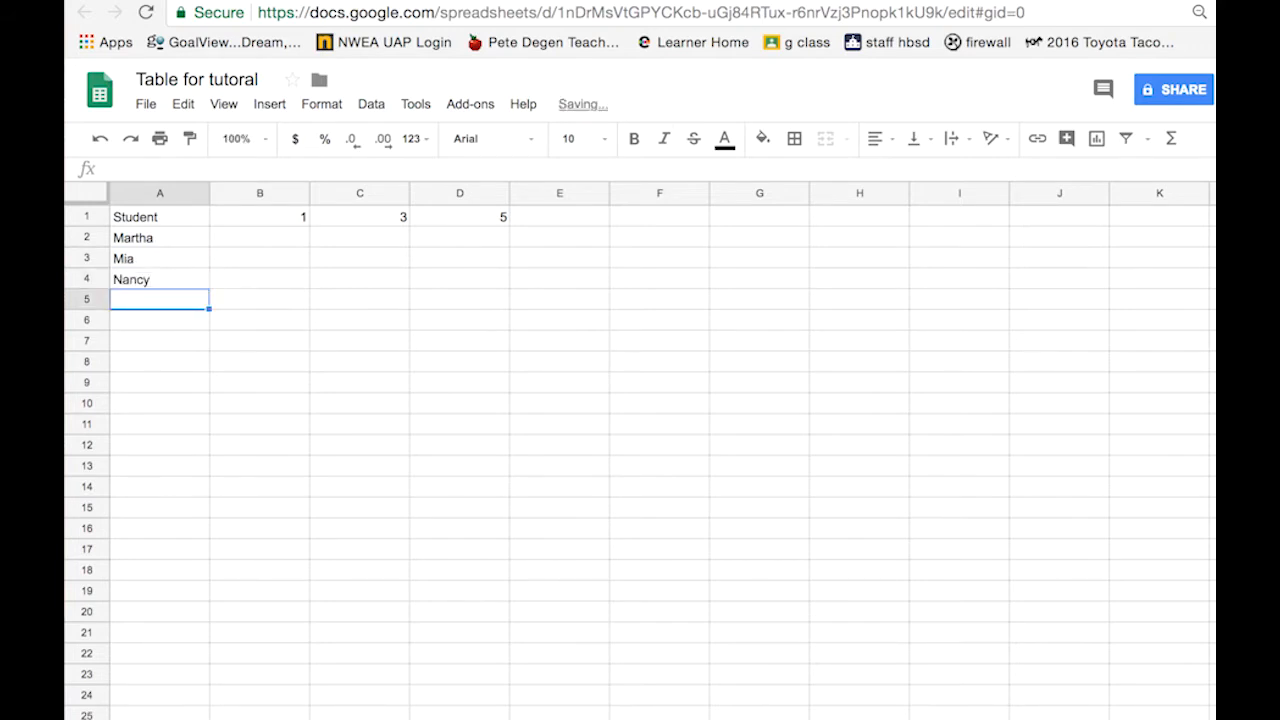
type("Paul")
key("Return")
type("Brain")
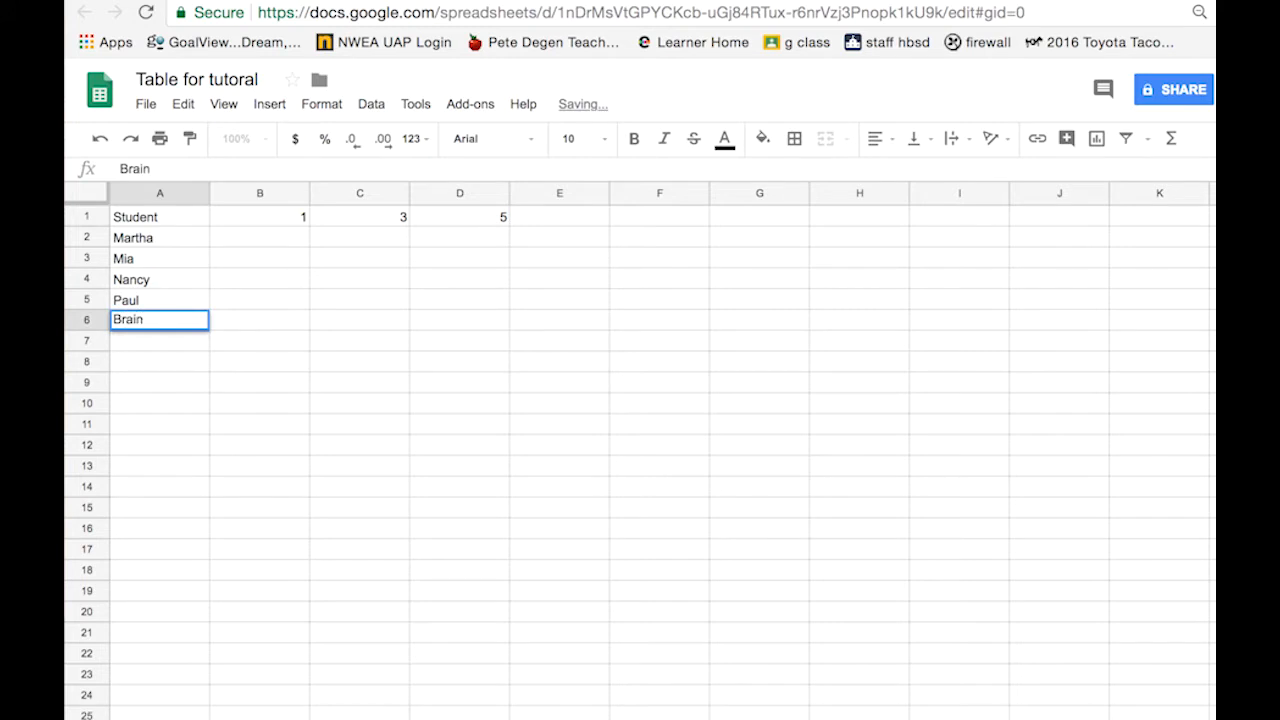
key("Return")
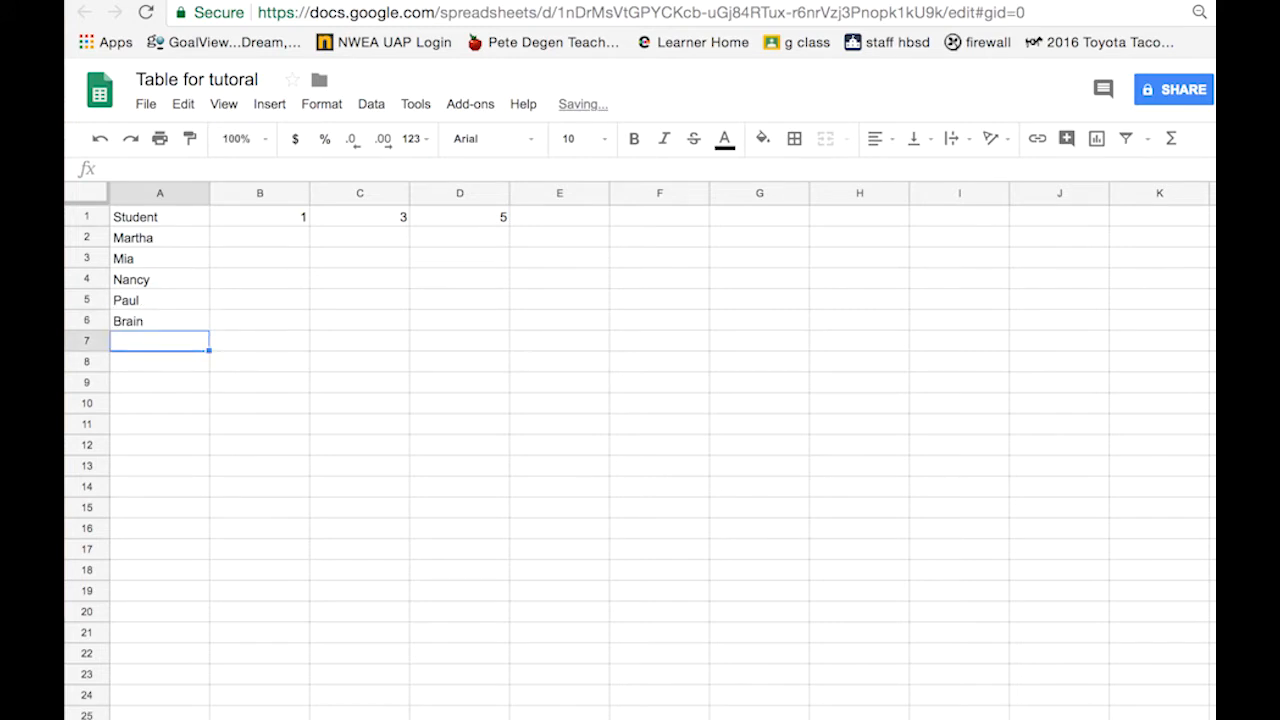
type("Doug")
Enter the scores 30, 35, 40, 32, 15 and 26 down column B in cells B2 to B7
left_click(268, 238)
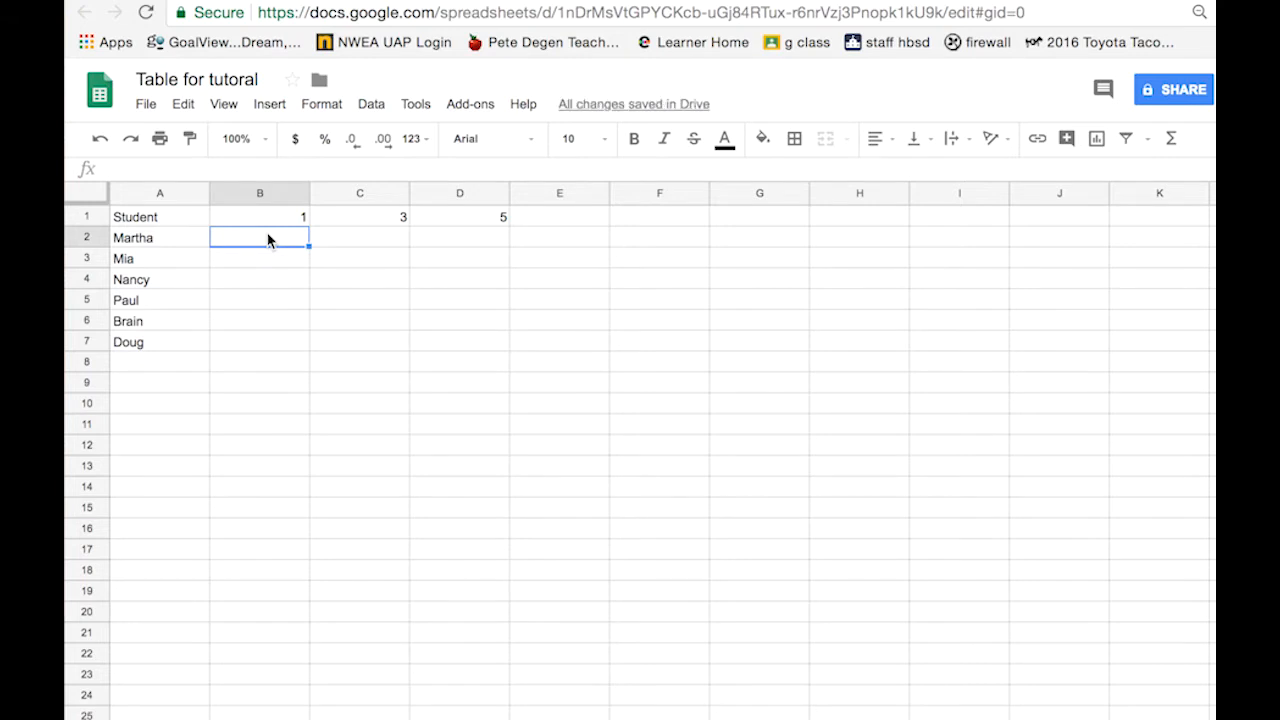
type("30")
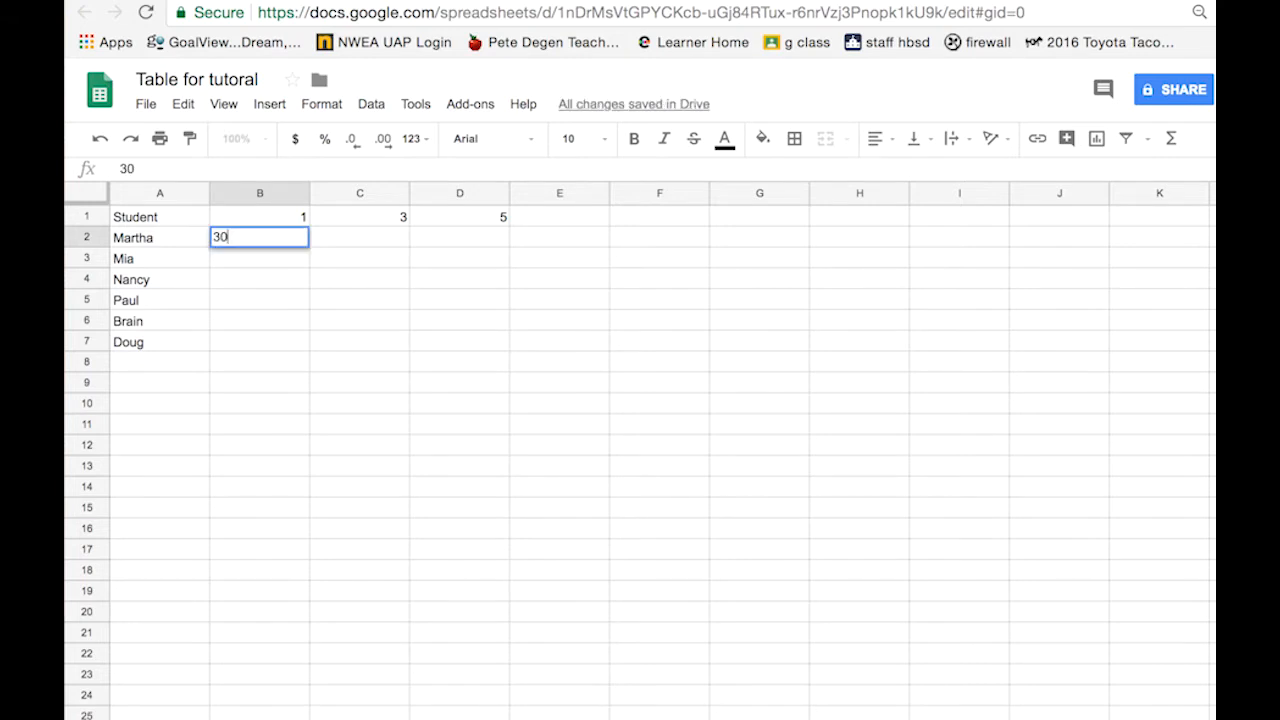
key("Return")
type("35")
key("Return")
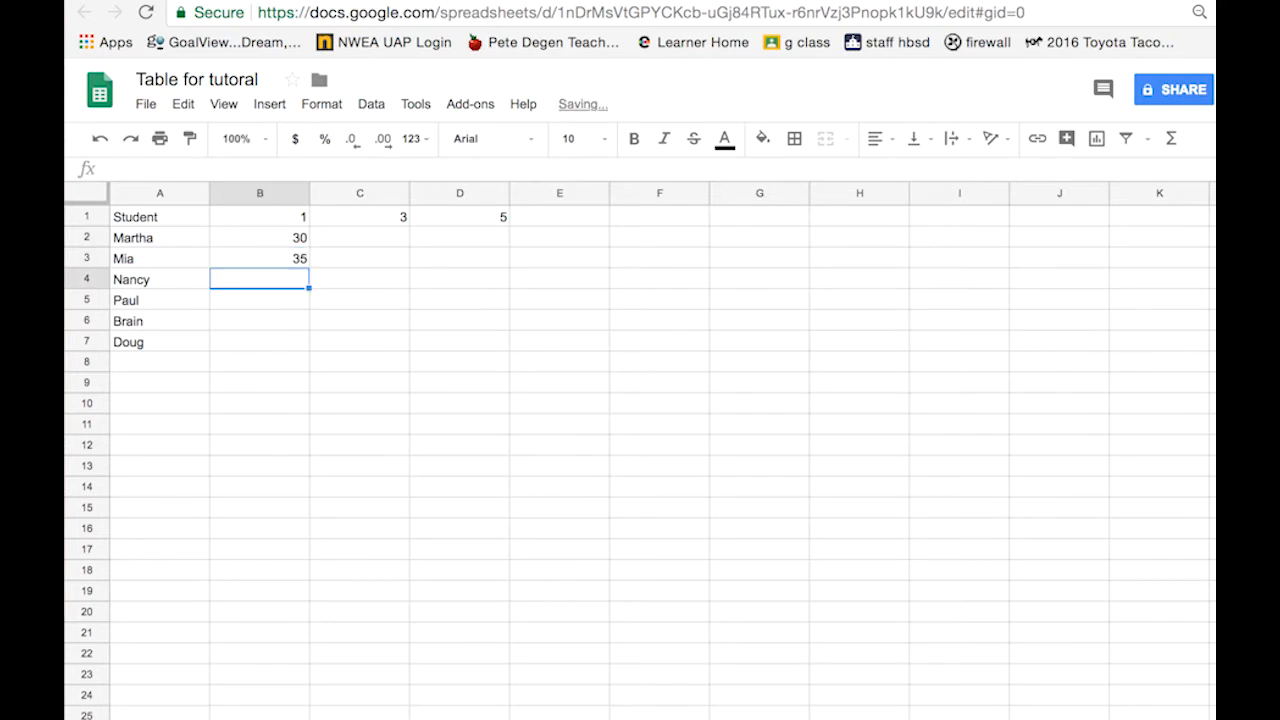
type("40")
key("Return")
type("32")
key("Return")
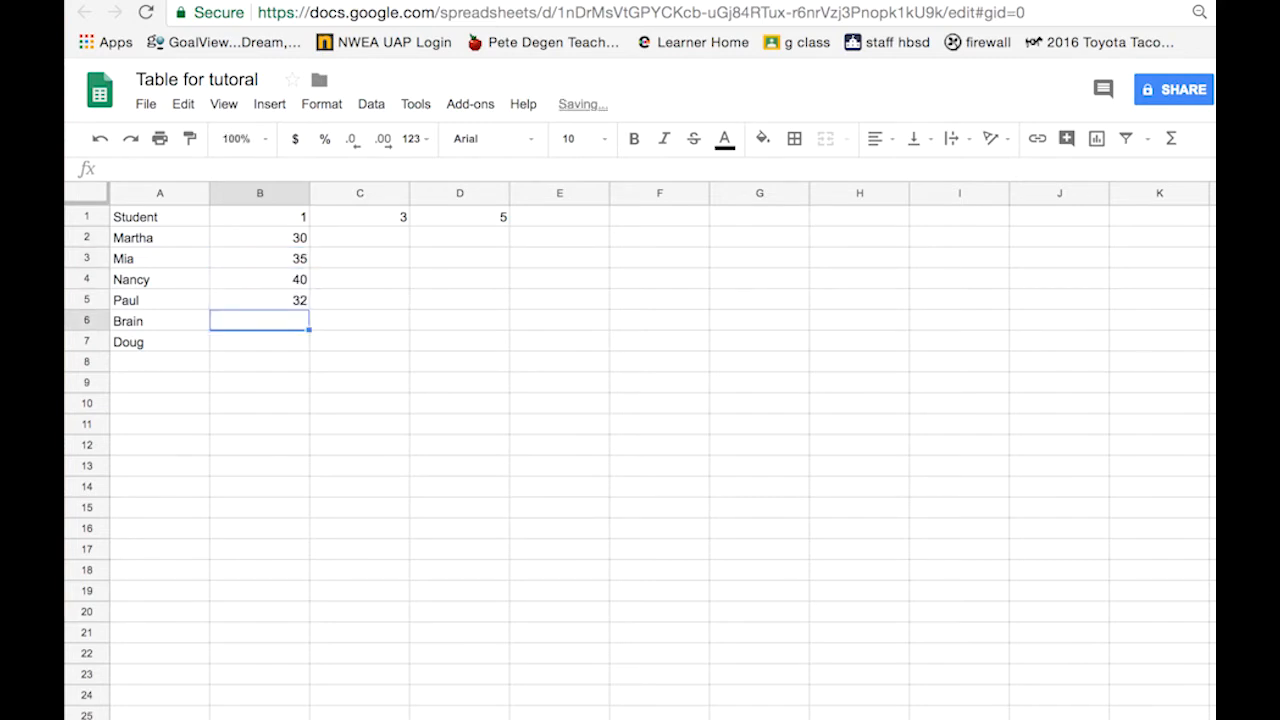
type("15")
key("Return")
type("26")
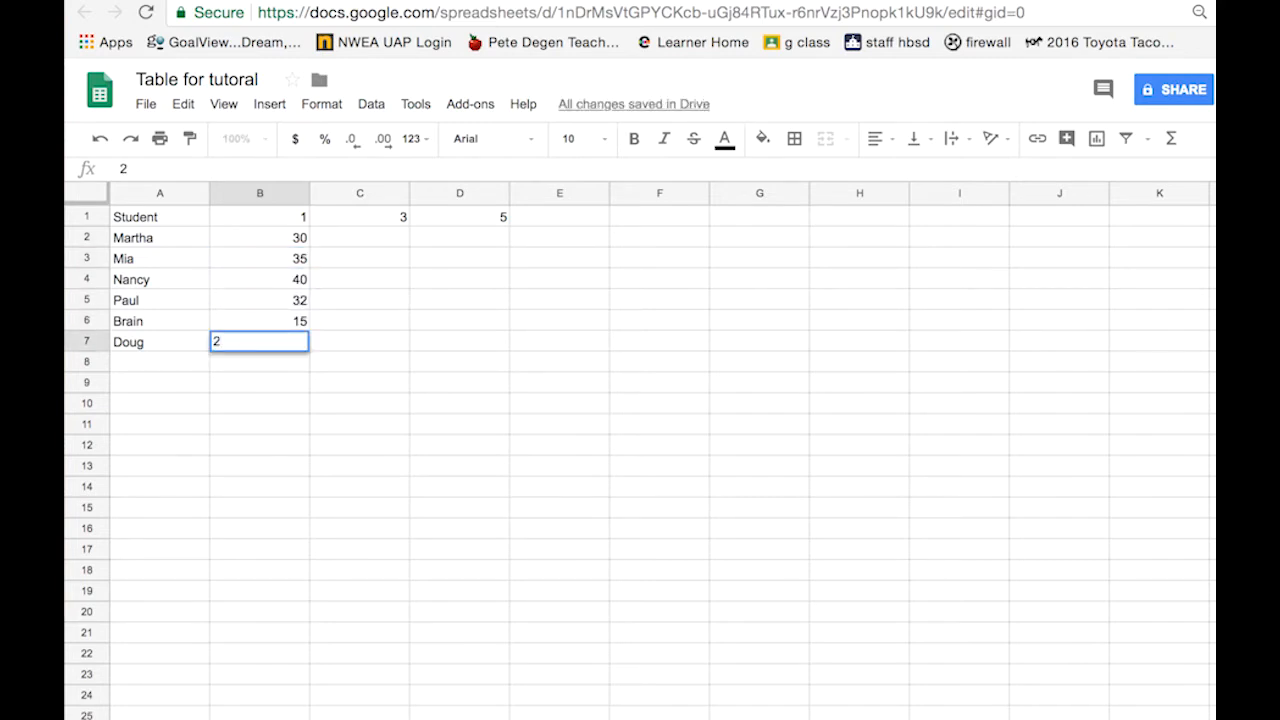
Enter 31 and 30 in cells C2 and D2, and 35 and 36 in cells C3 and D3
left_click(383, 240)
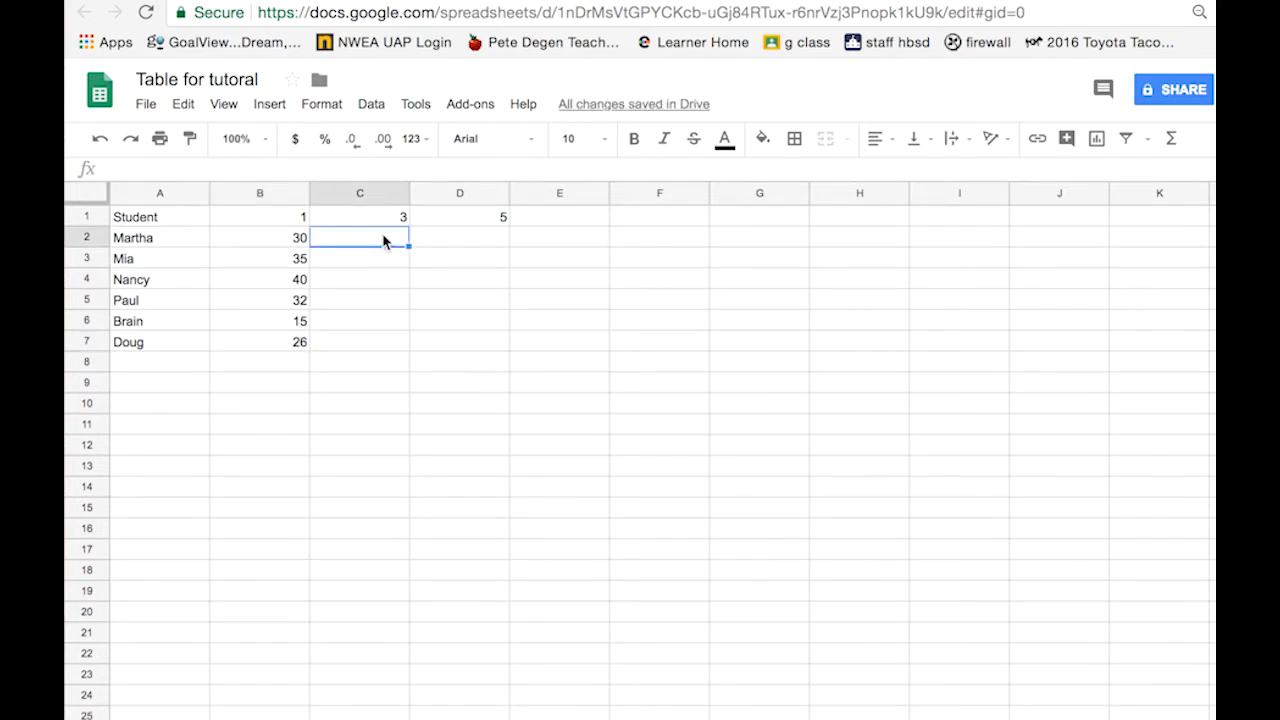
type("31")
left_click(449, 246)
type("30")
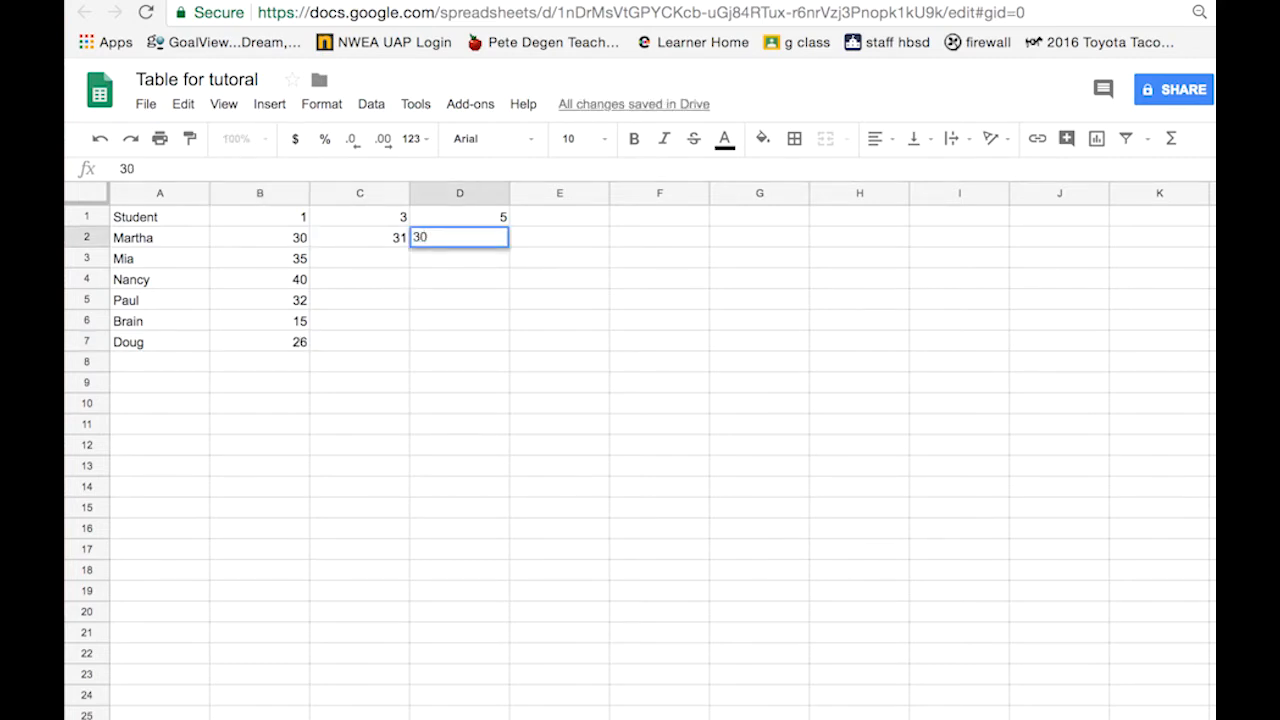
key("Return")
key("Left")
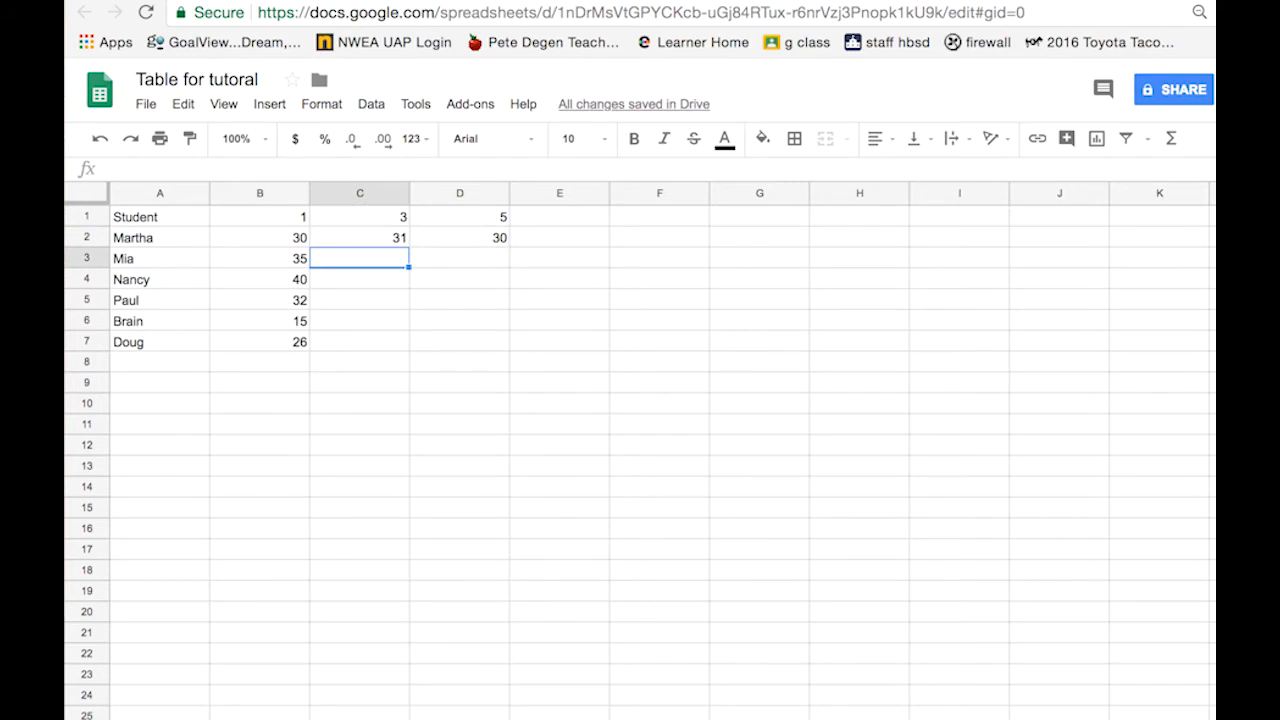
type("35")
key("Tab")
type("36")
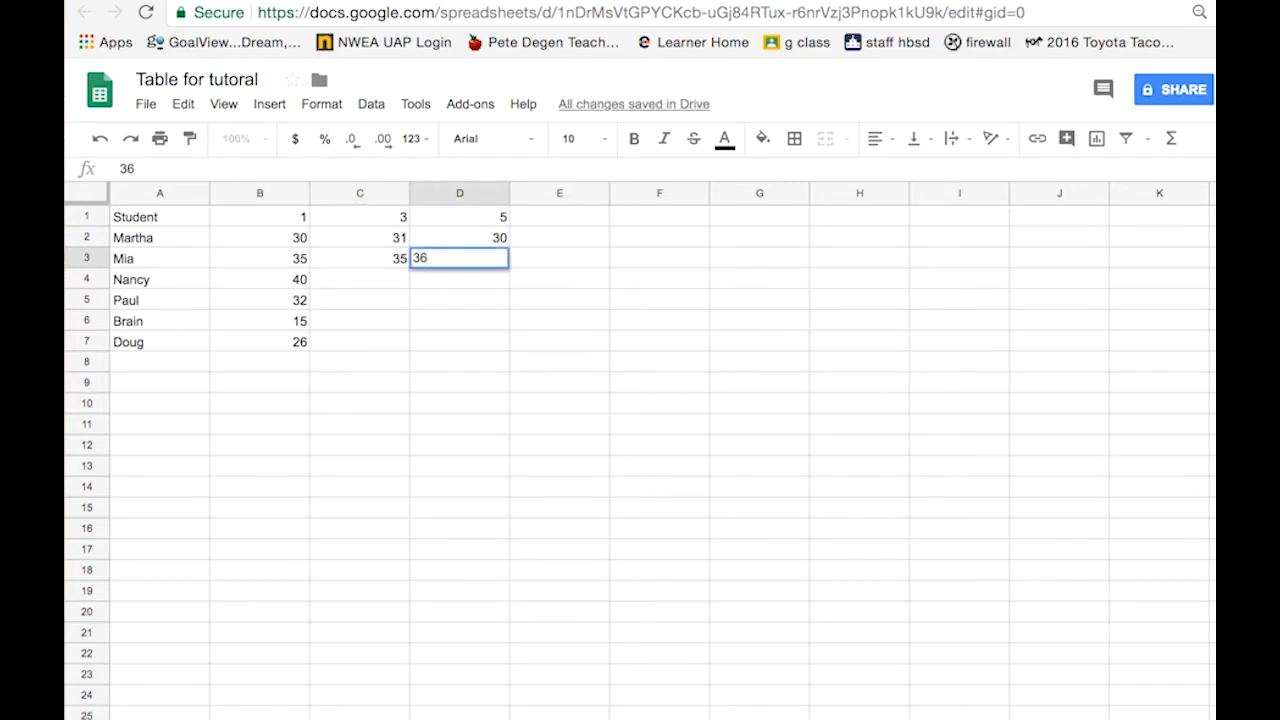
key("Return")
Complete C4:D7 row by row with 41 and 39, 31 and 36, 18 and 14, 25 and 29
type("41")
key("Tab")
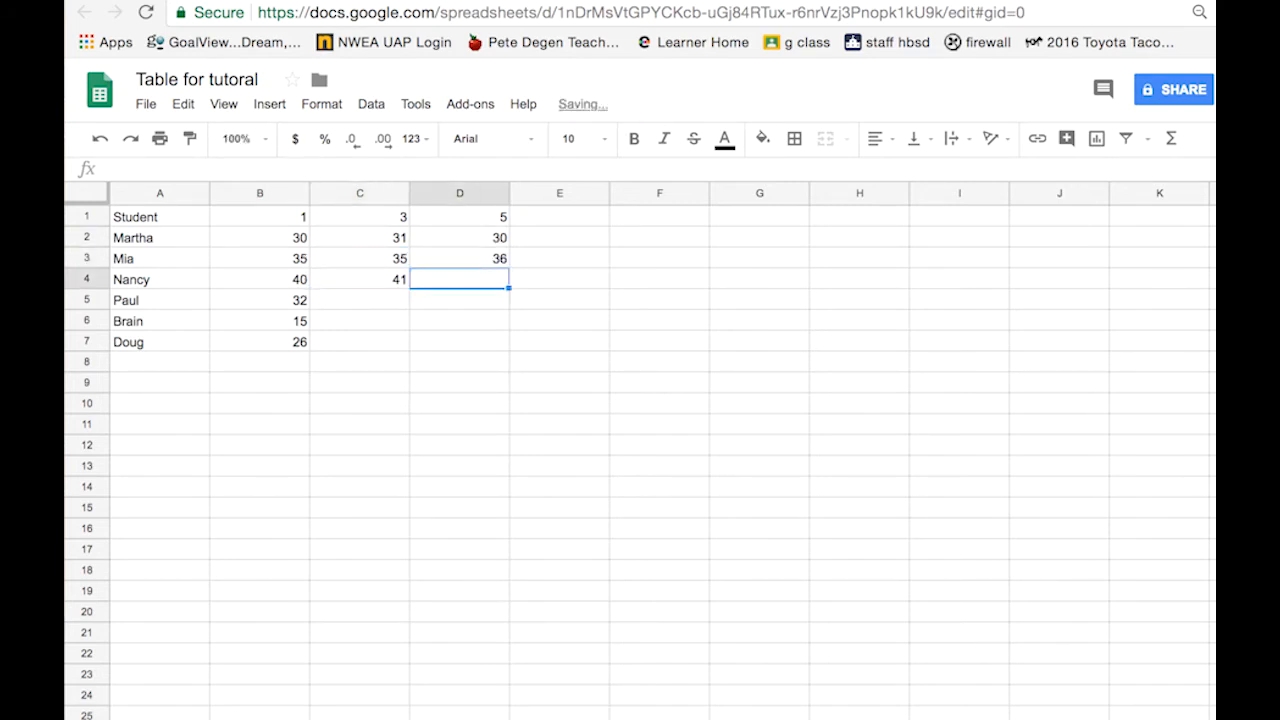
left_click(483, 392)
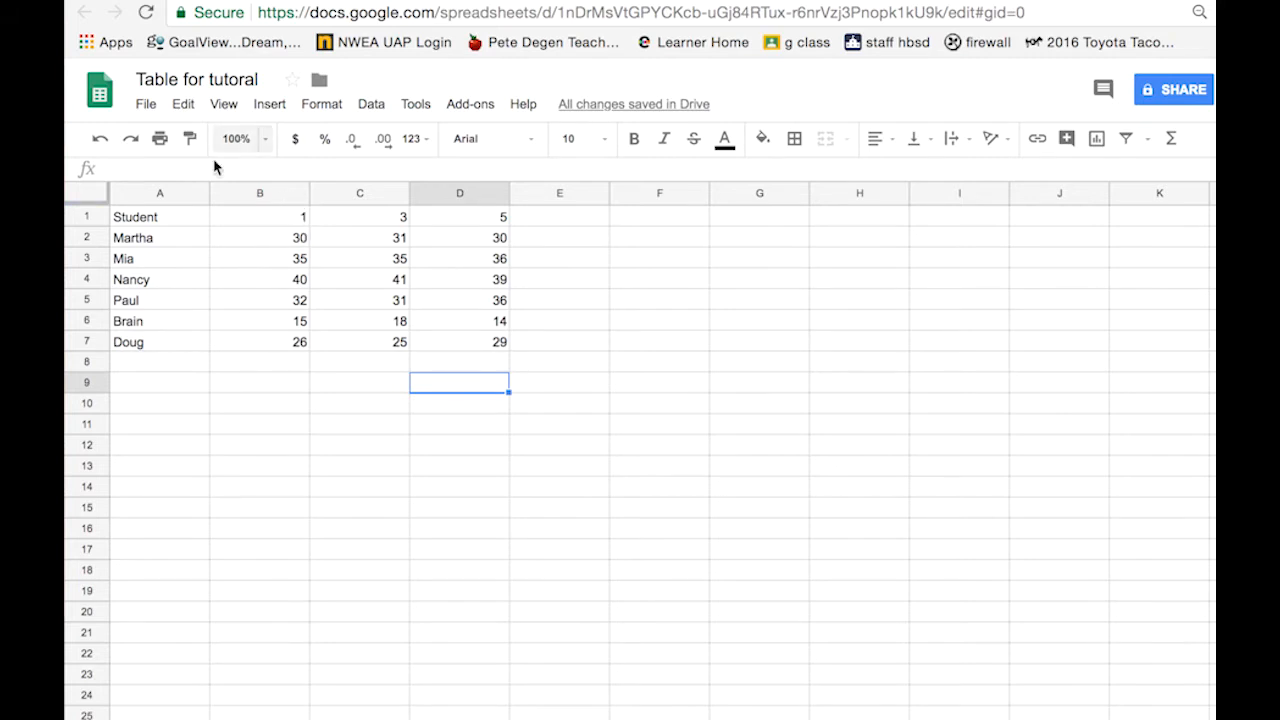
Change the headers in B1, C1 and D1 to "1 minute", "3 minute" and "5 minute"
left_click(271, 215)
left_click(168, 170)
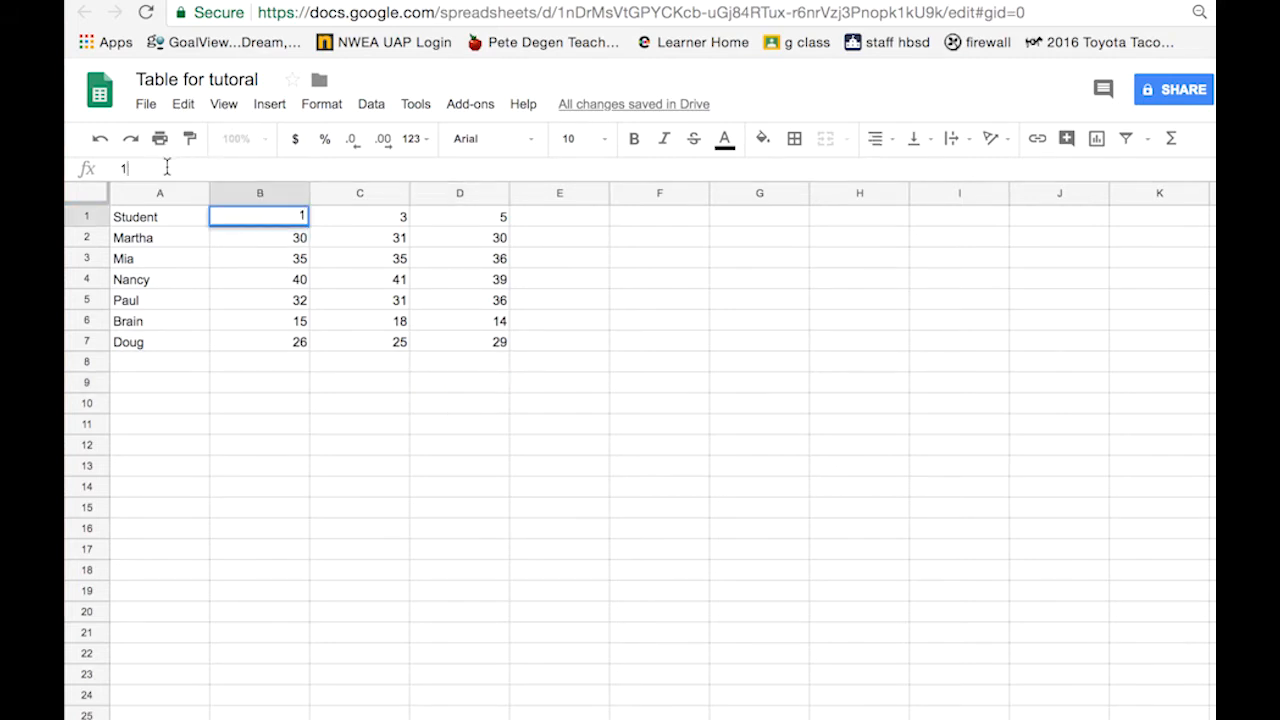
type("minute")
left_click(379, 218)
type("3 minute")
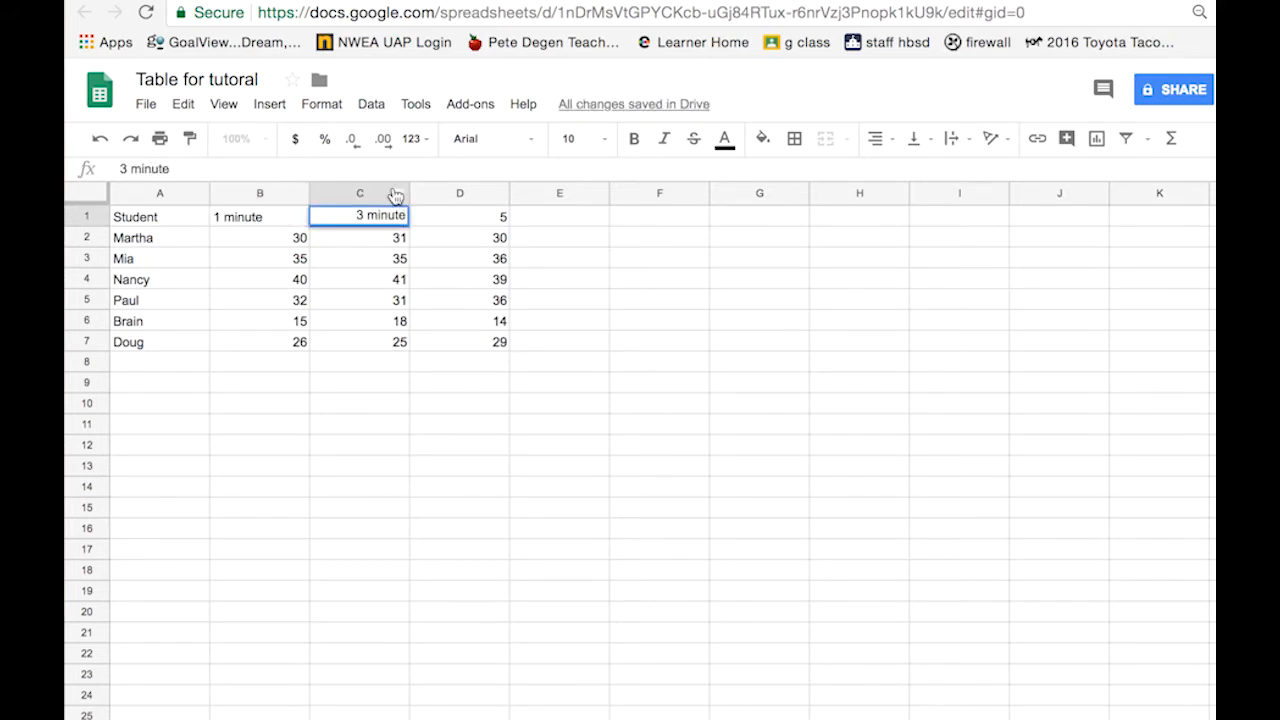
left_click(457, 214)
left_click(306, 166)
type("minute")
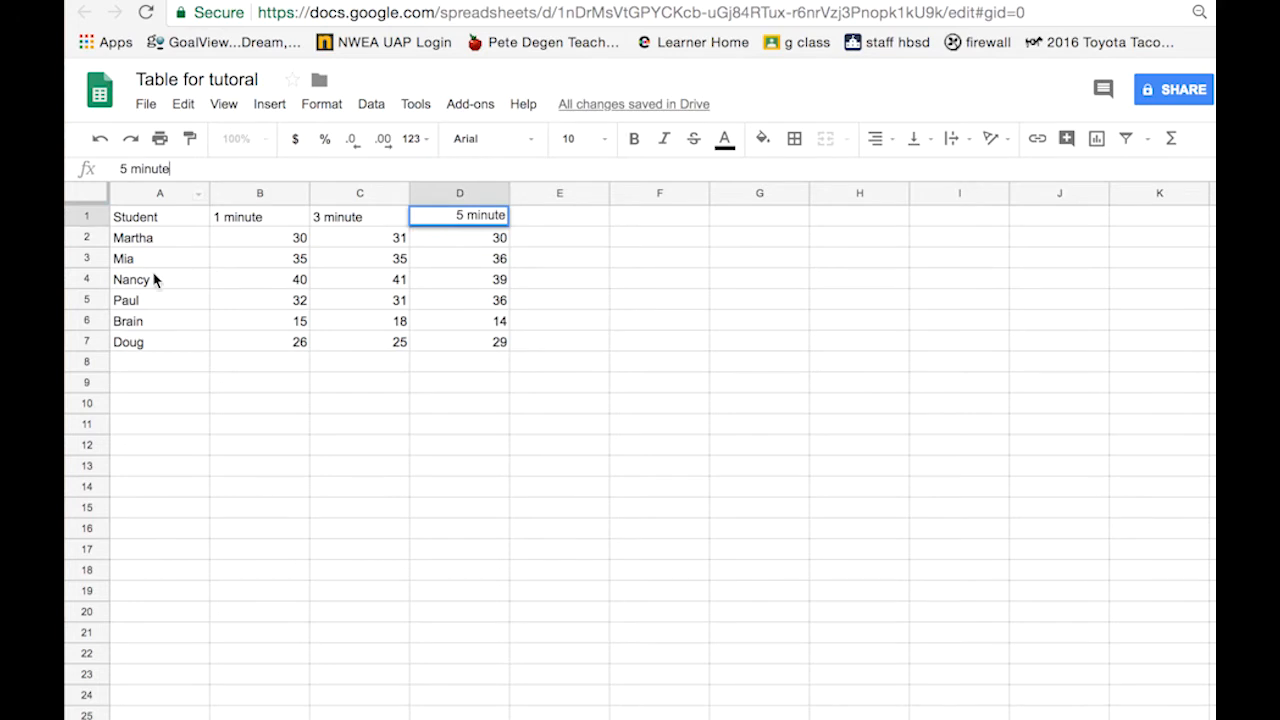
Move the whole table in A1:D7 one column over so that it starts in cell B1
left_click(139, 217)
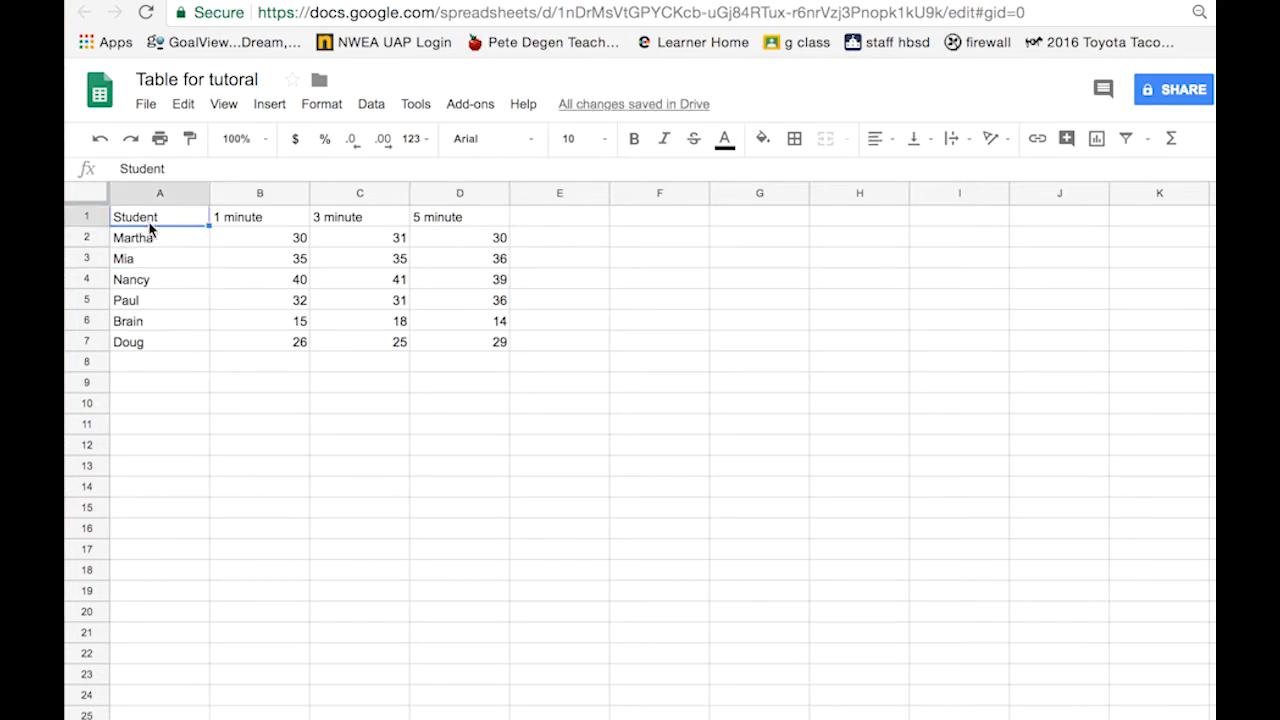
left_click(495, 350, "shift")
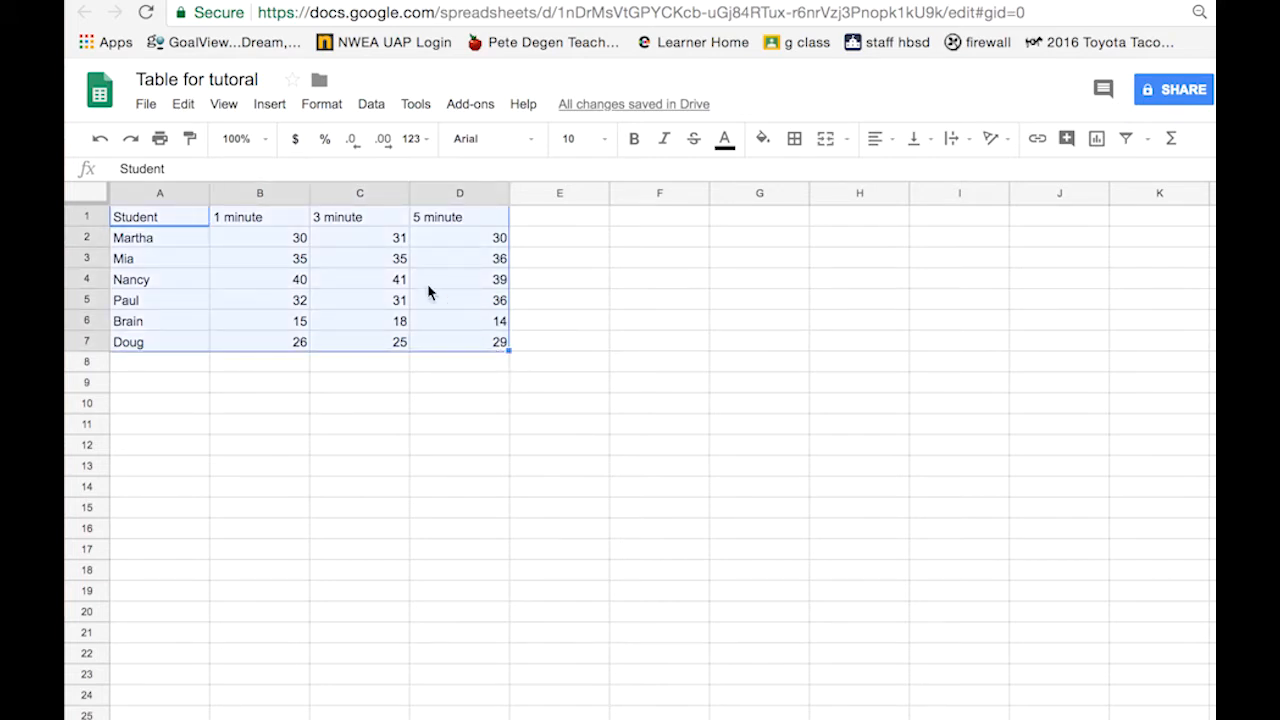
key("ctrl+c")
left_click(240, 222)
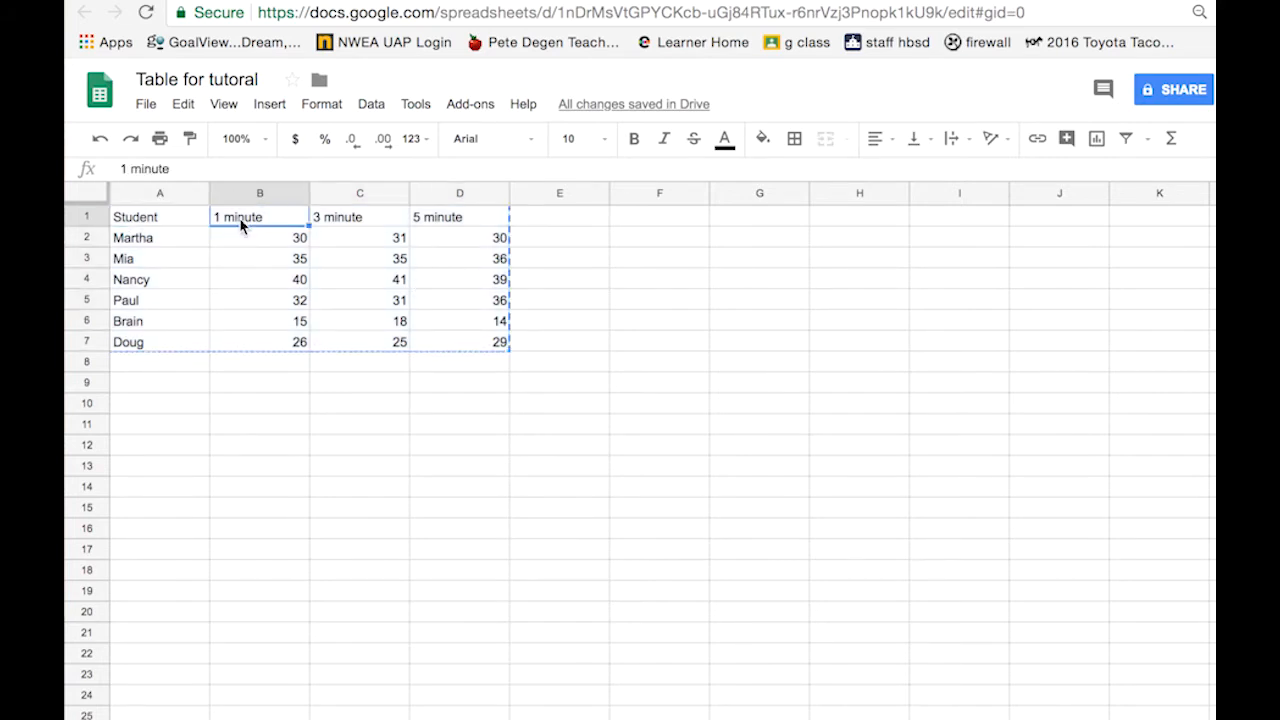
key("ctrl+v")
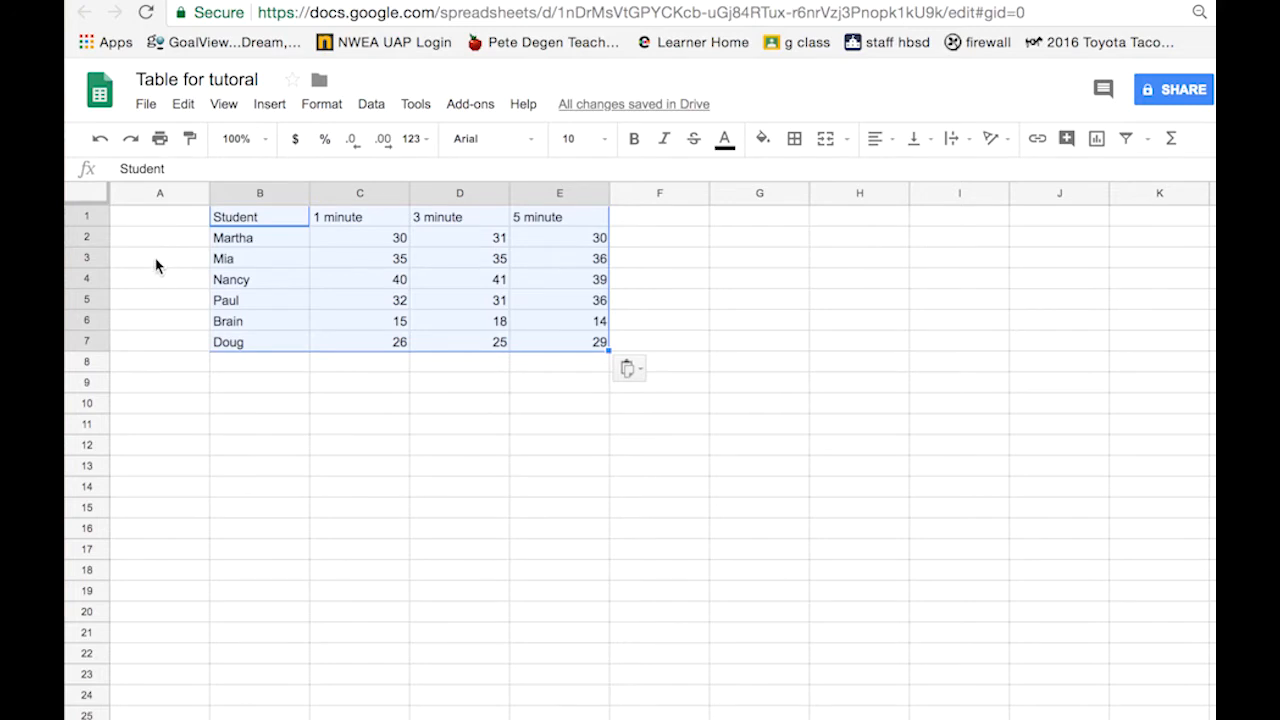
left_click(149, 286)
right_click(148, 289)
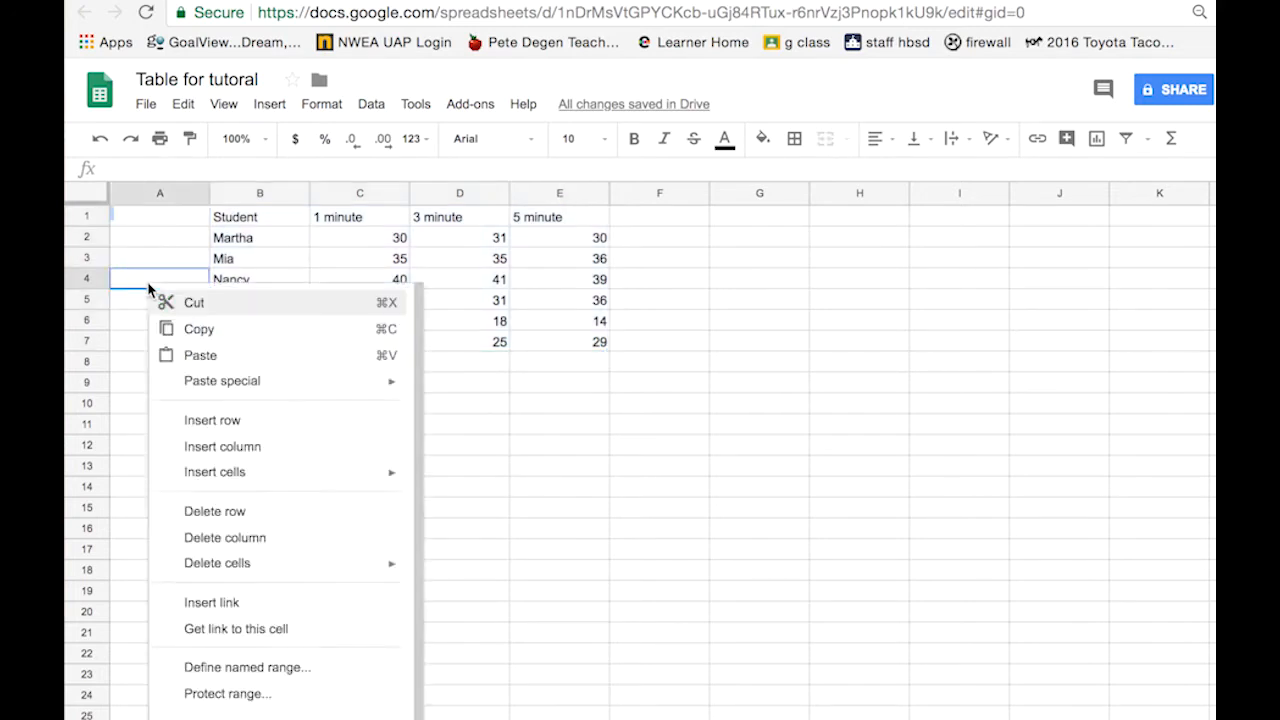
left_click(194, 424)
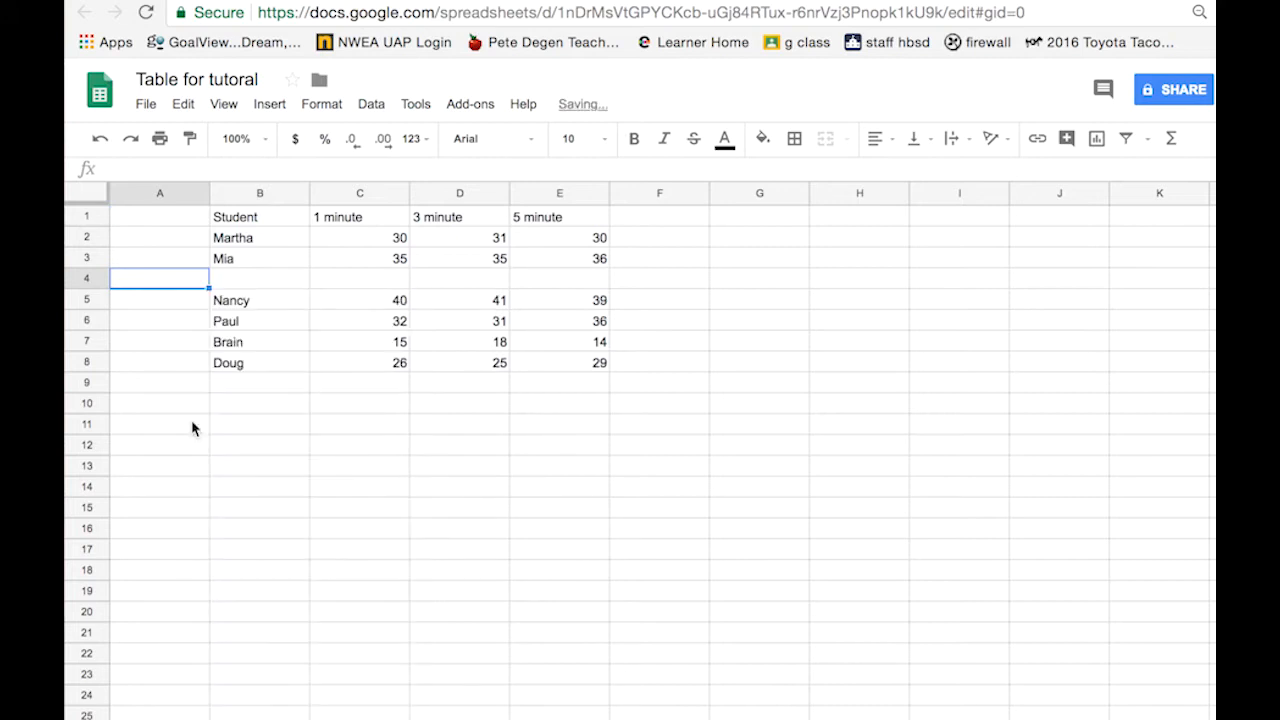
key("super+z")
Insert a blank row above row 5, between the third and fourth students
left_click(177, 298)
right_click(178, 299)
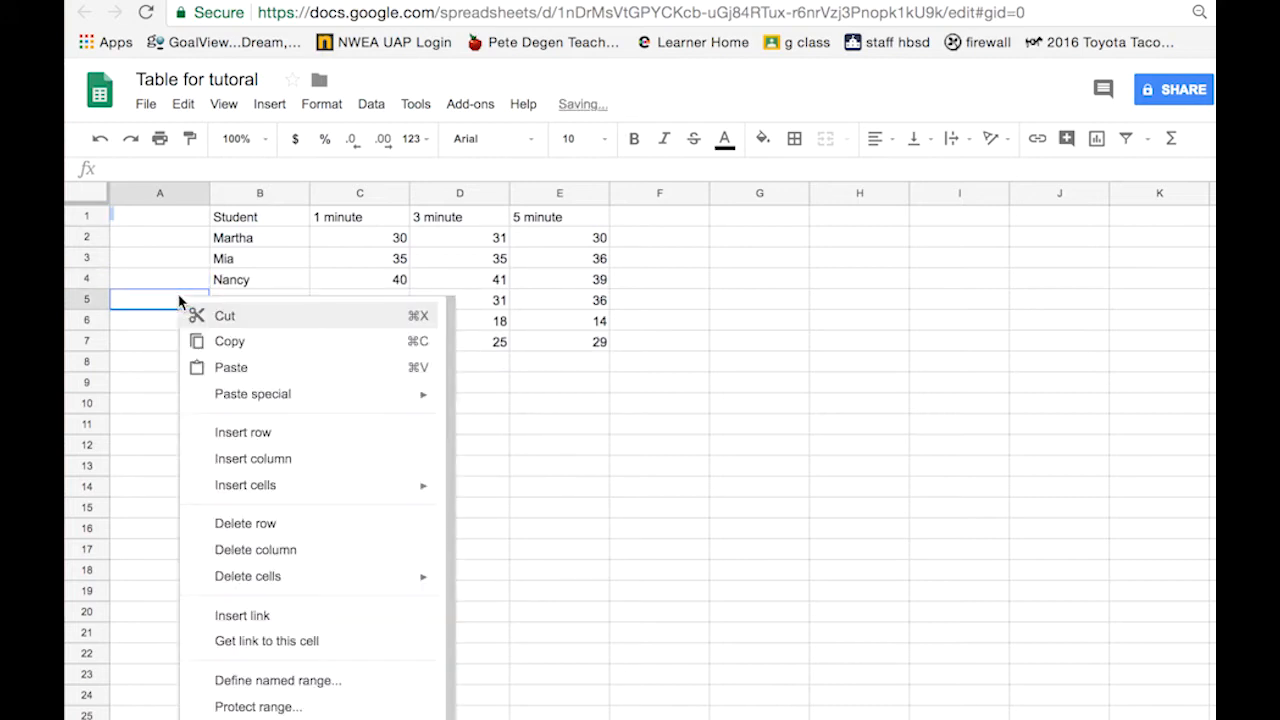
left_click(246, 433)
Label the blank row "Girl Average" in B5 and add "Boy Average" in B9 below the last student
left_click(239, 304)
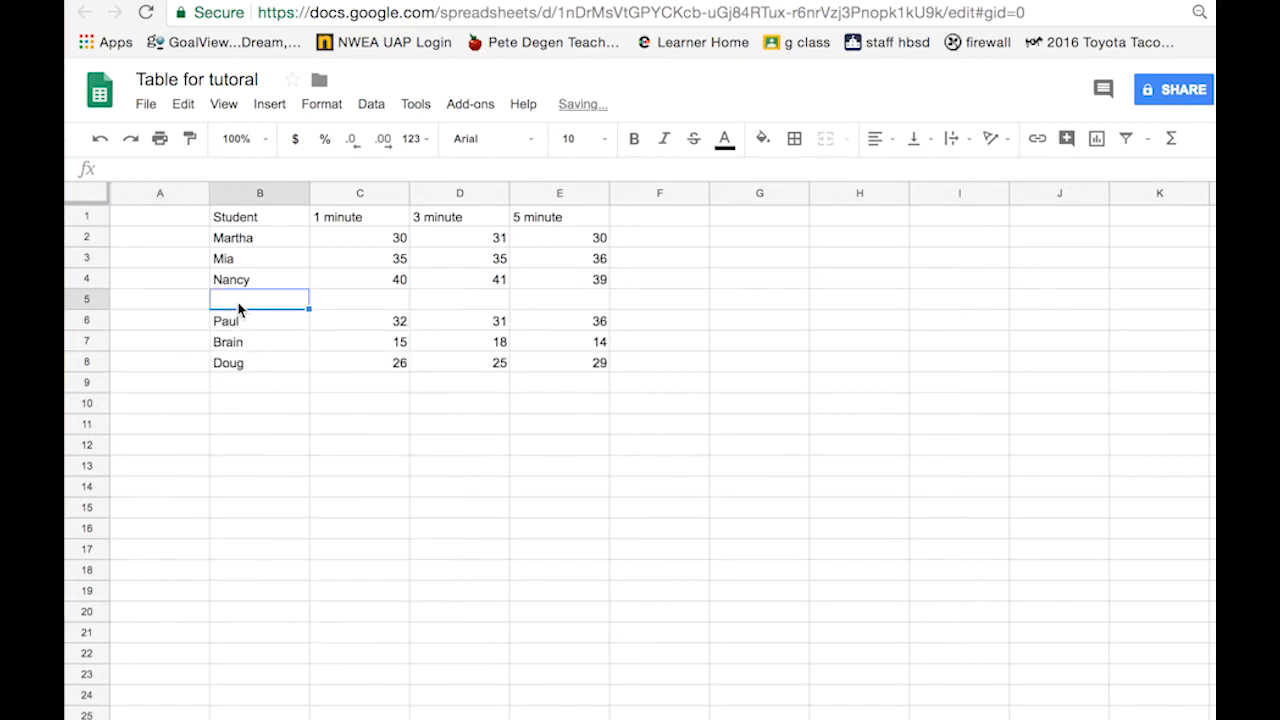
type("Girl Av")
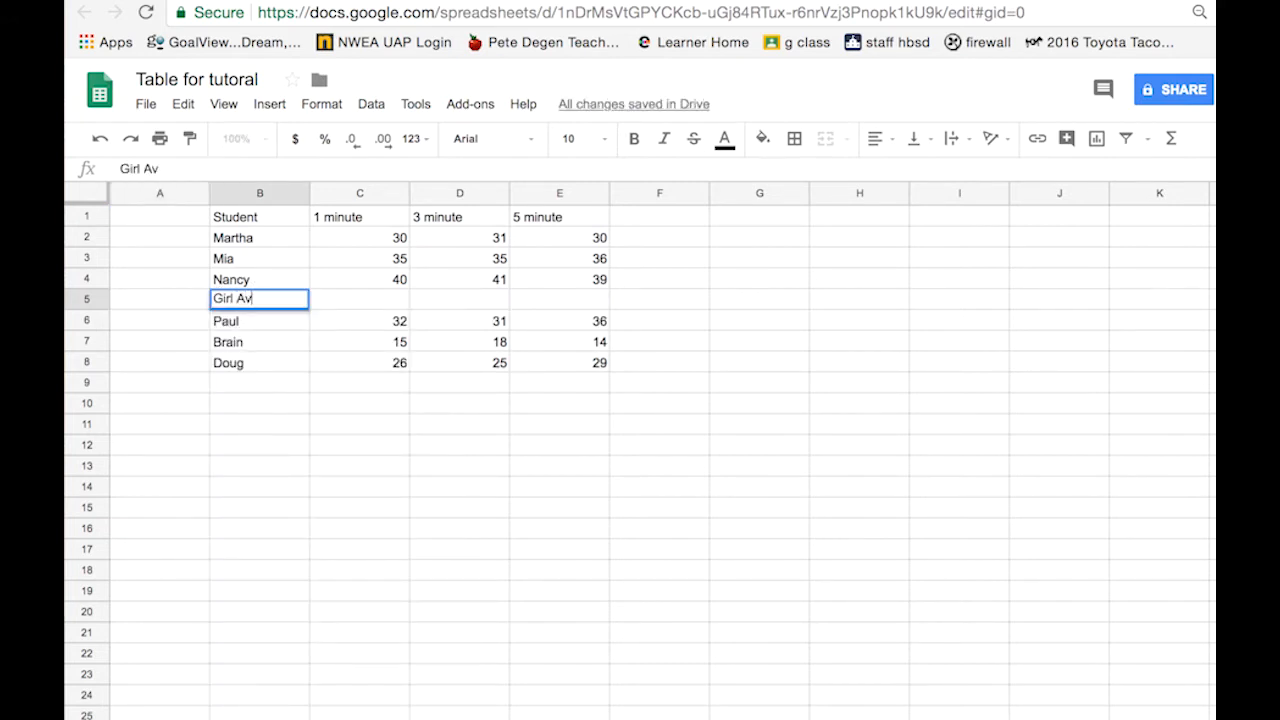
type("erage")
left_click(237, 390)
type("Boy Av")
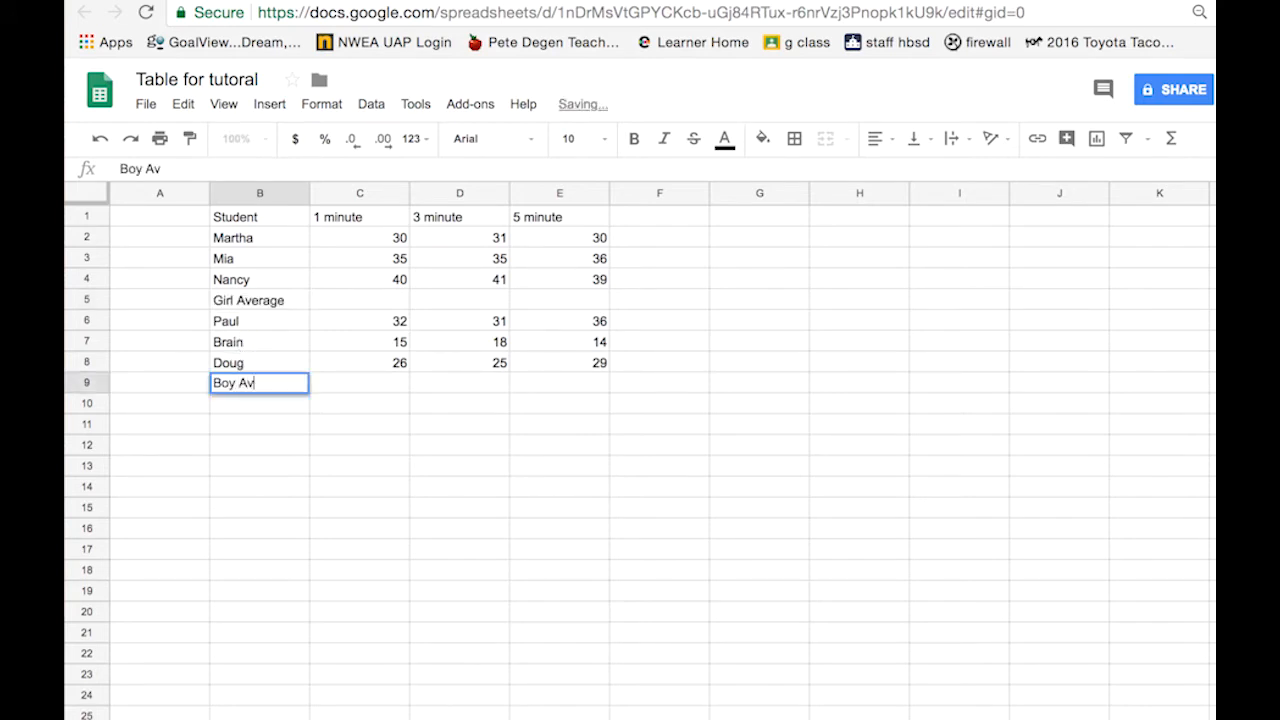
type("erage")
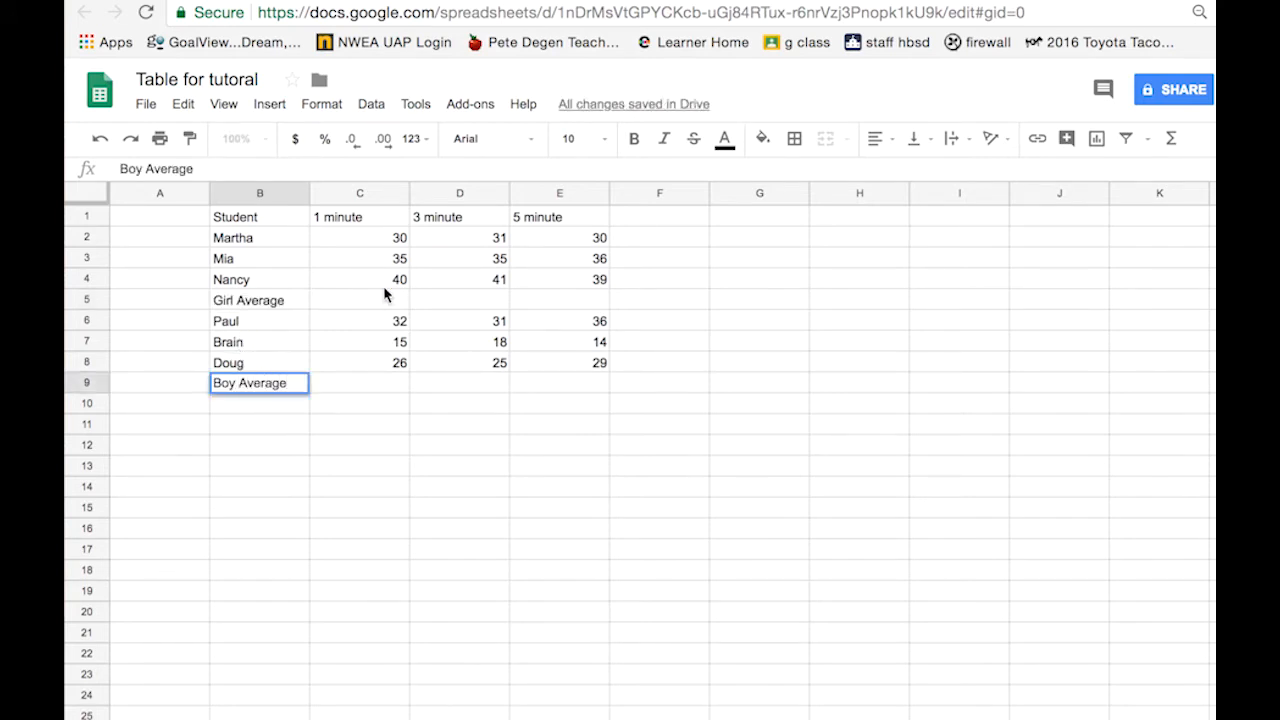
Enter a SUM formula over C2:C4 in the Girl Average cell C5
left_click(375, 298)
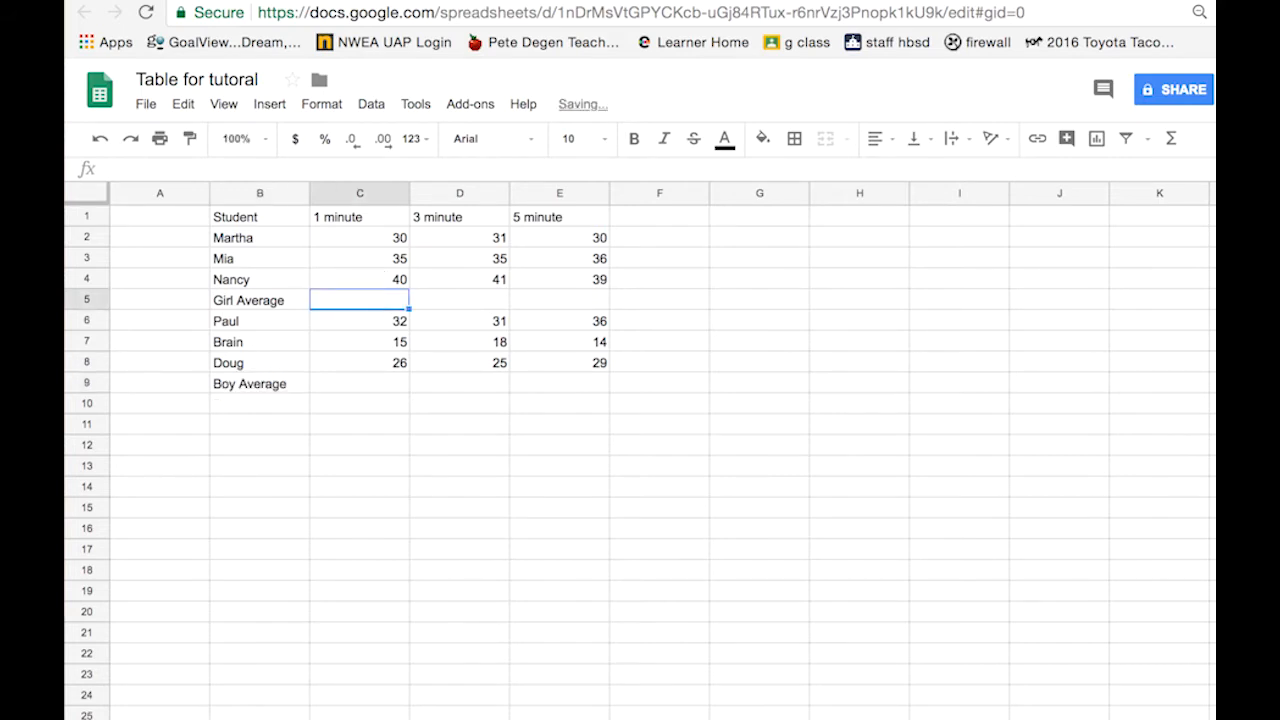
type("=sum")
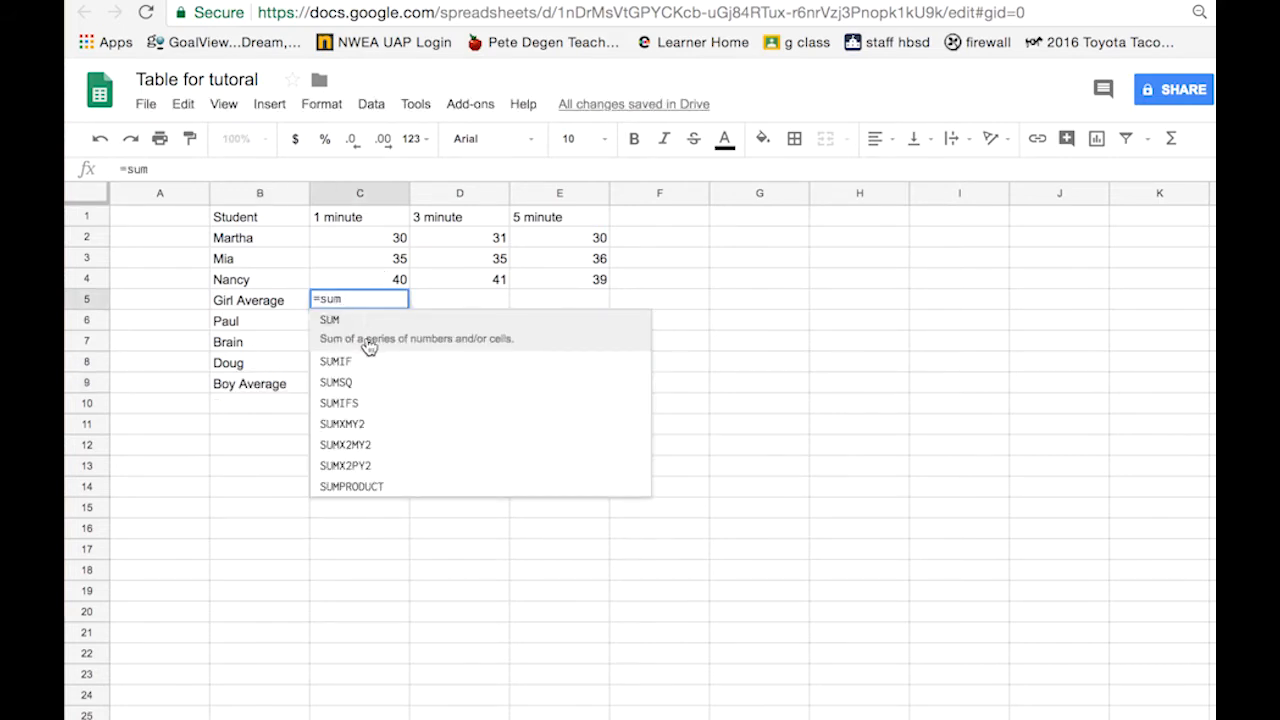
left_click(363, 338)
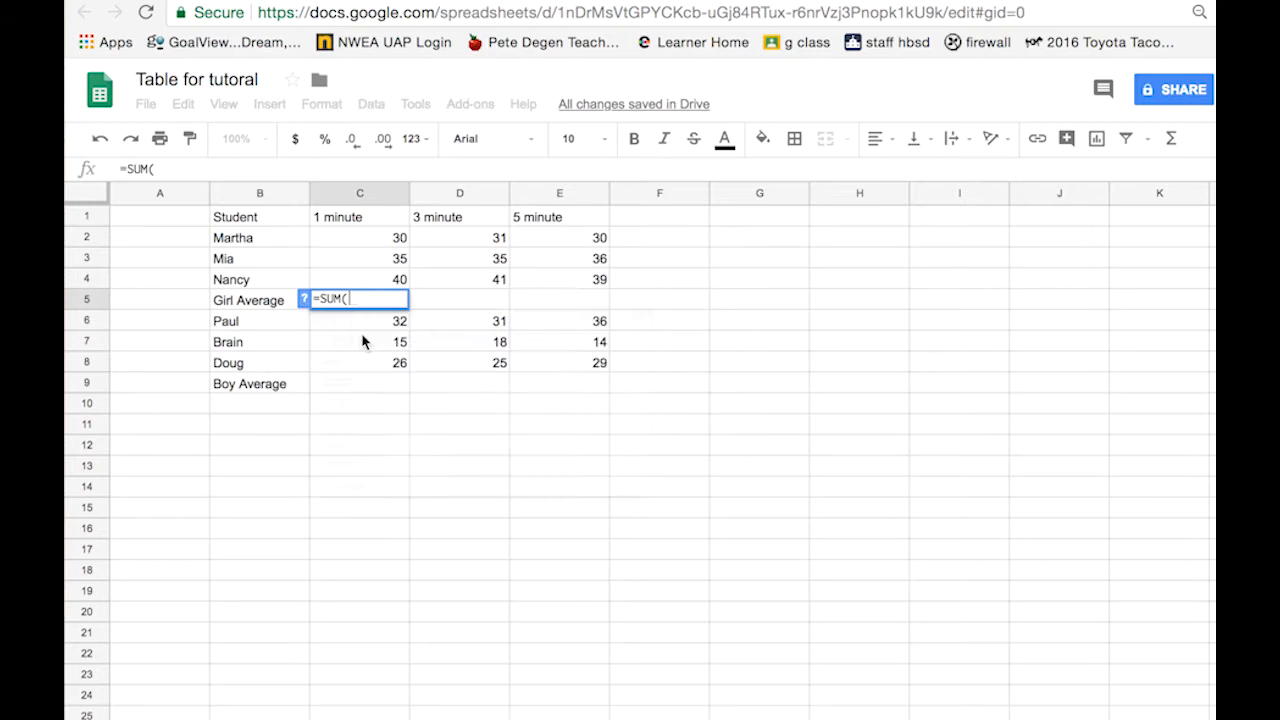
left_click(384, 237)
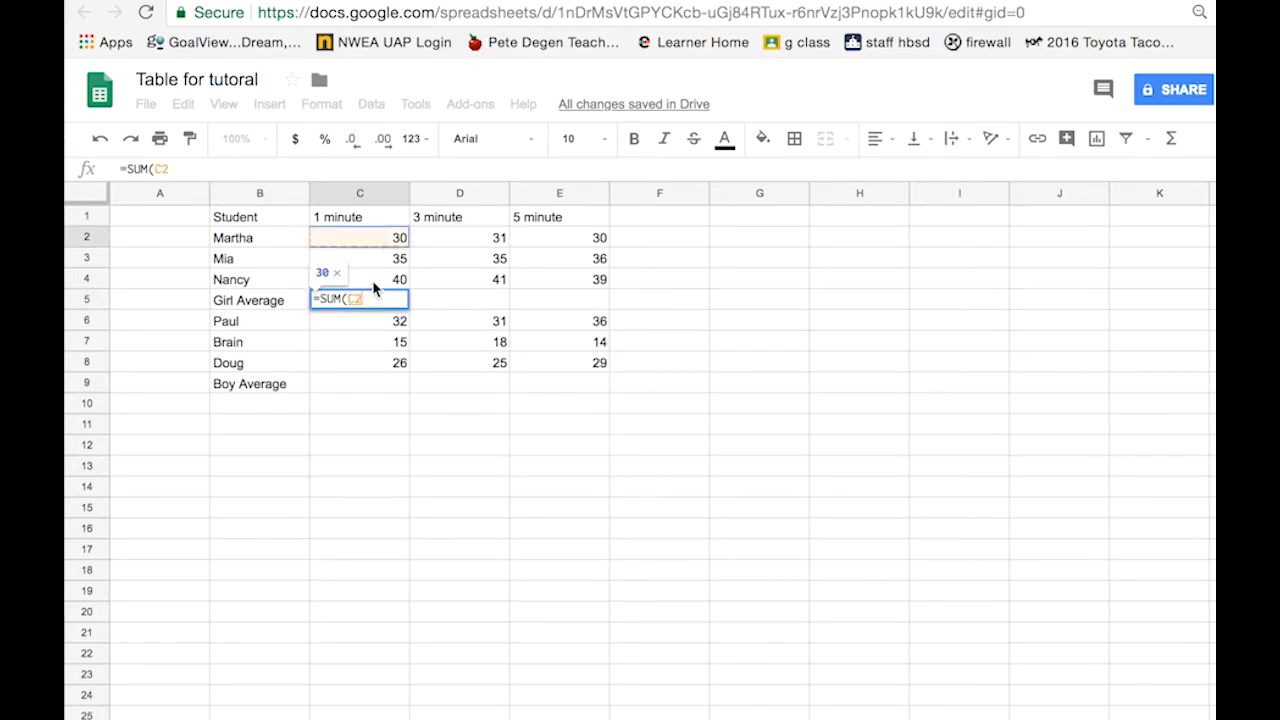
left_click_drag(377, 284, 378, 285)
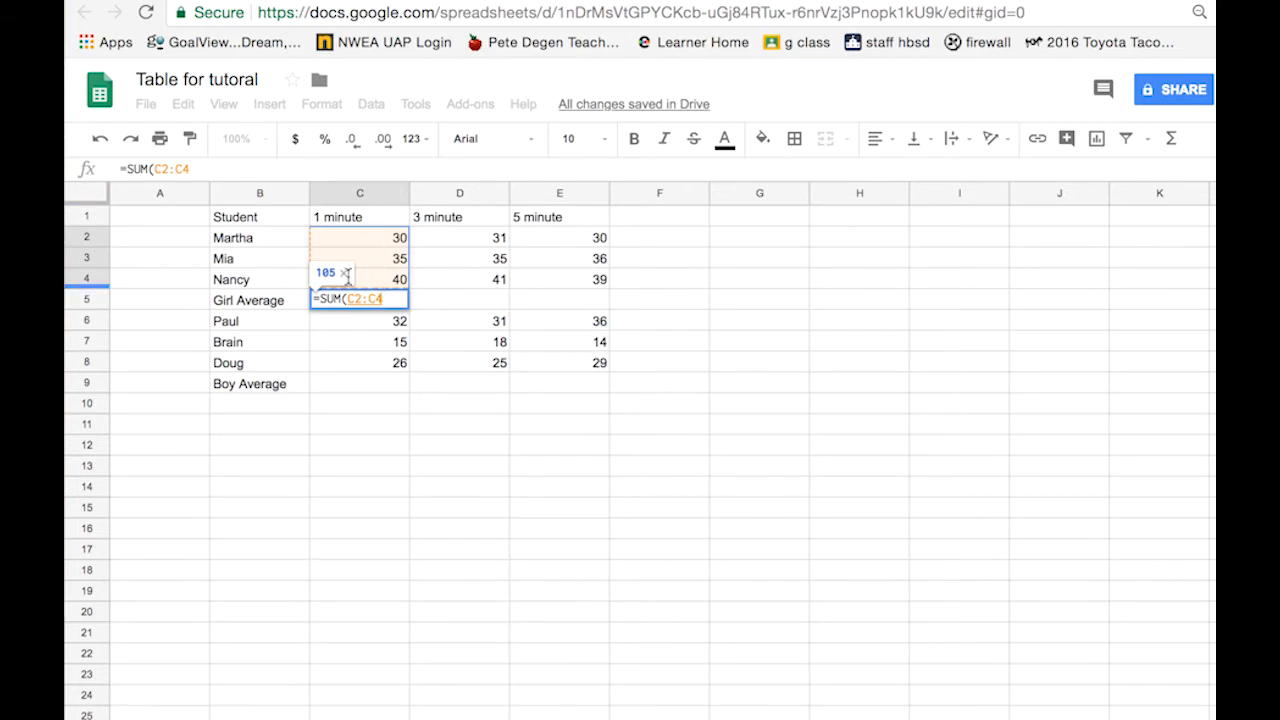
key("Return")
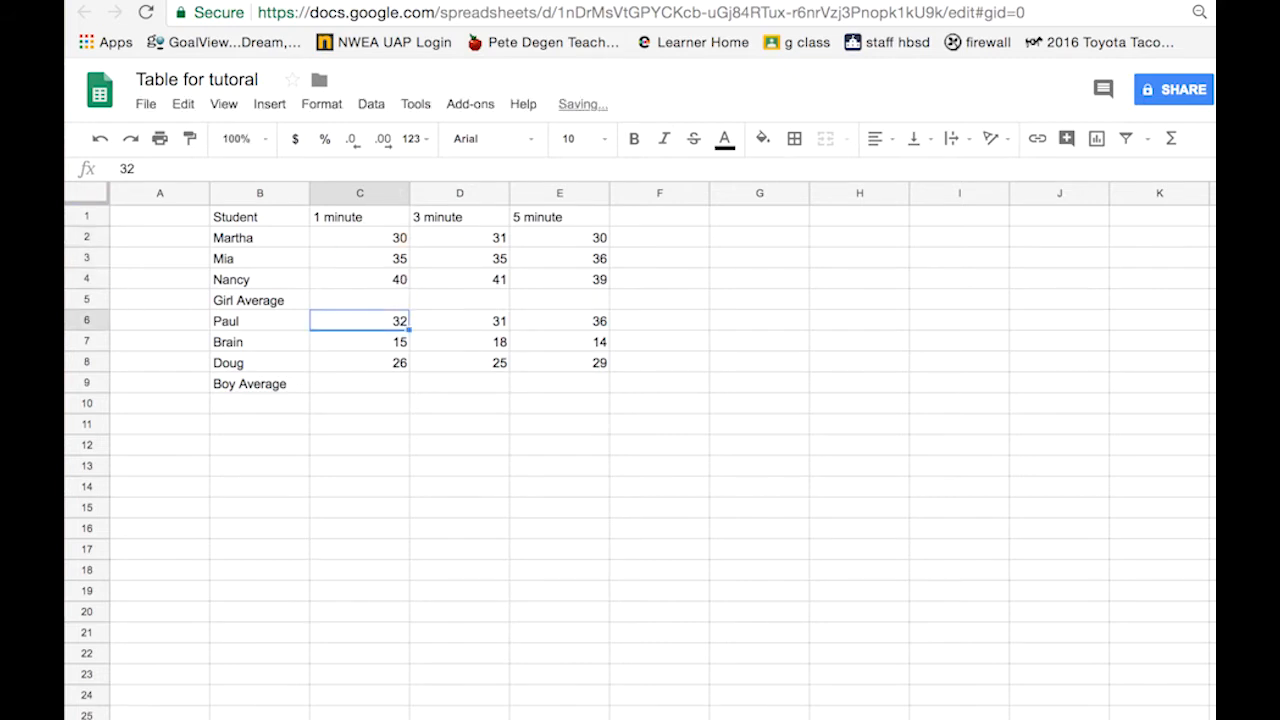
Change the function in C5 from SUM to AVERAGE, keeping the range C2:C4
left_click(385, 304)
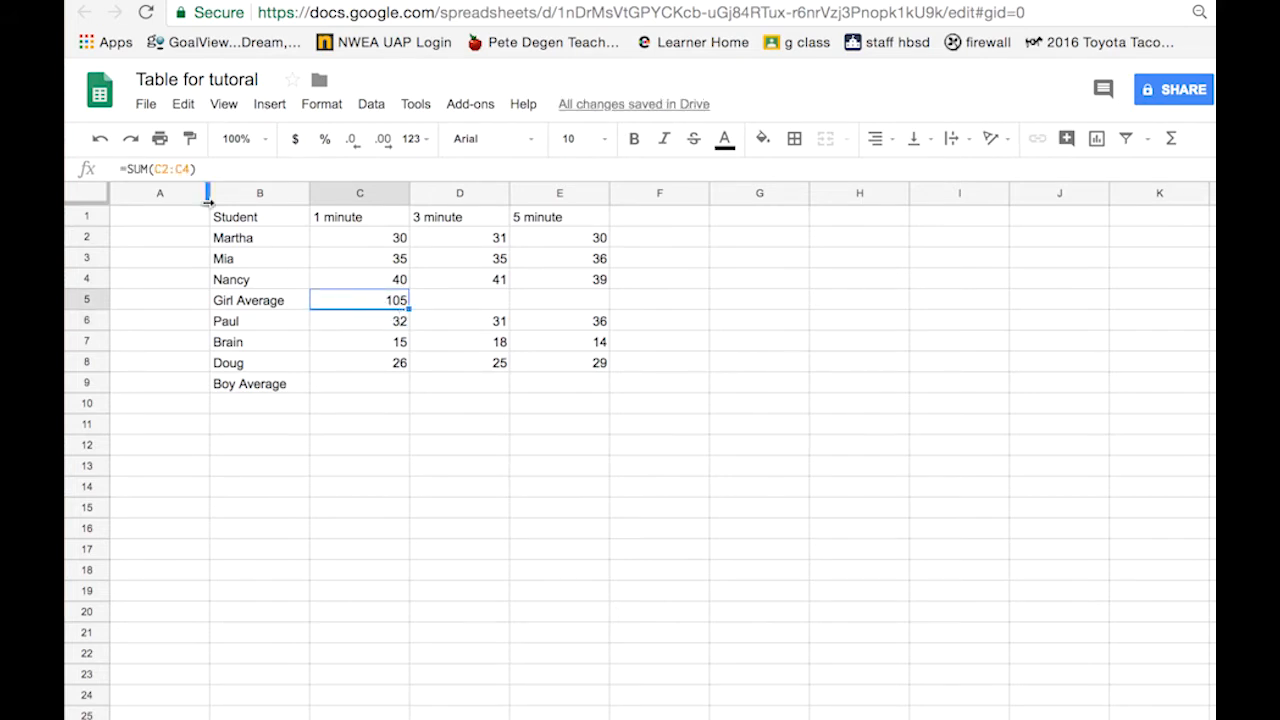
left_click(146, 170)
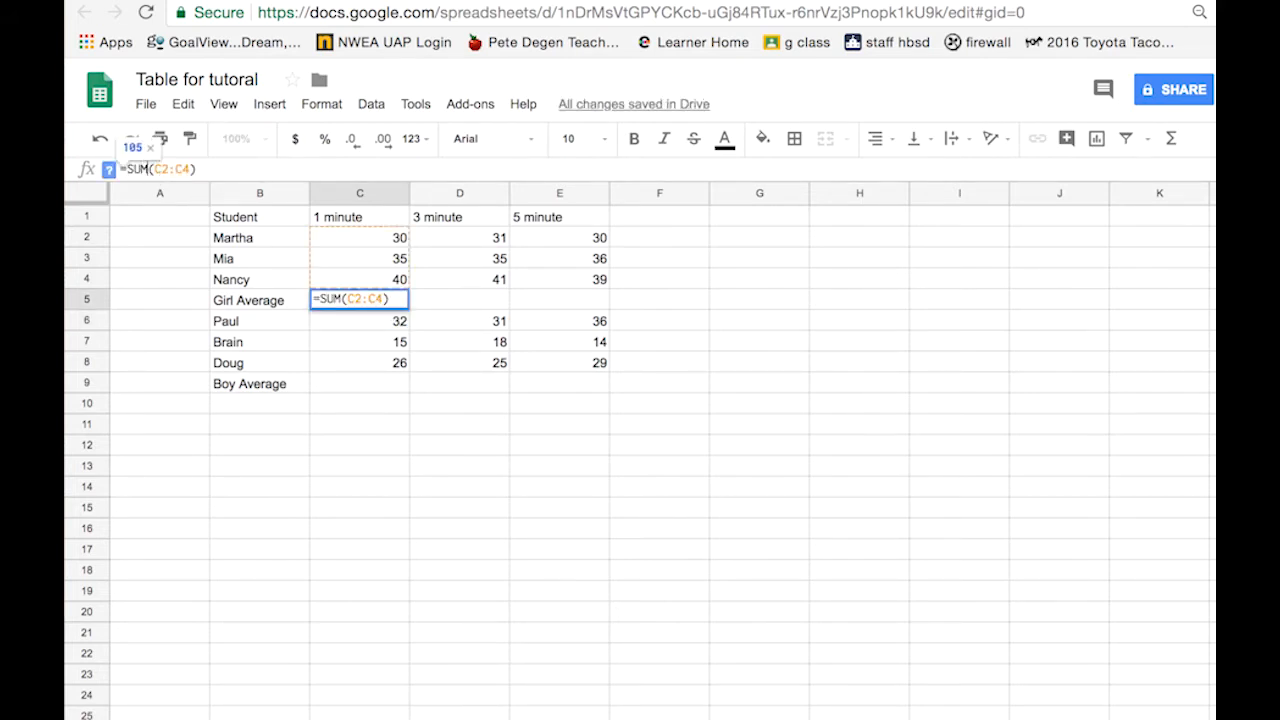
key("BackSpace")
key("BackSpace")
key("BackSpace")
type("a")
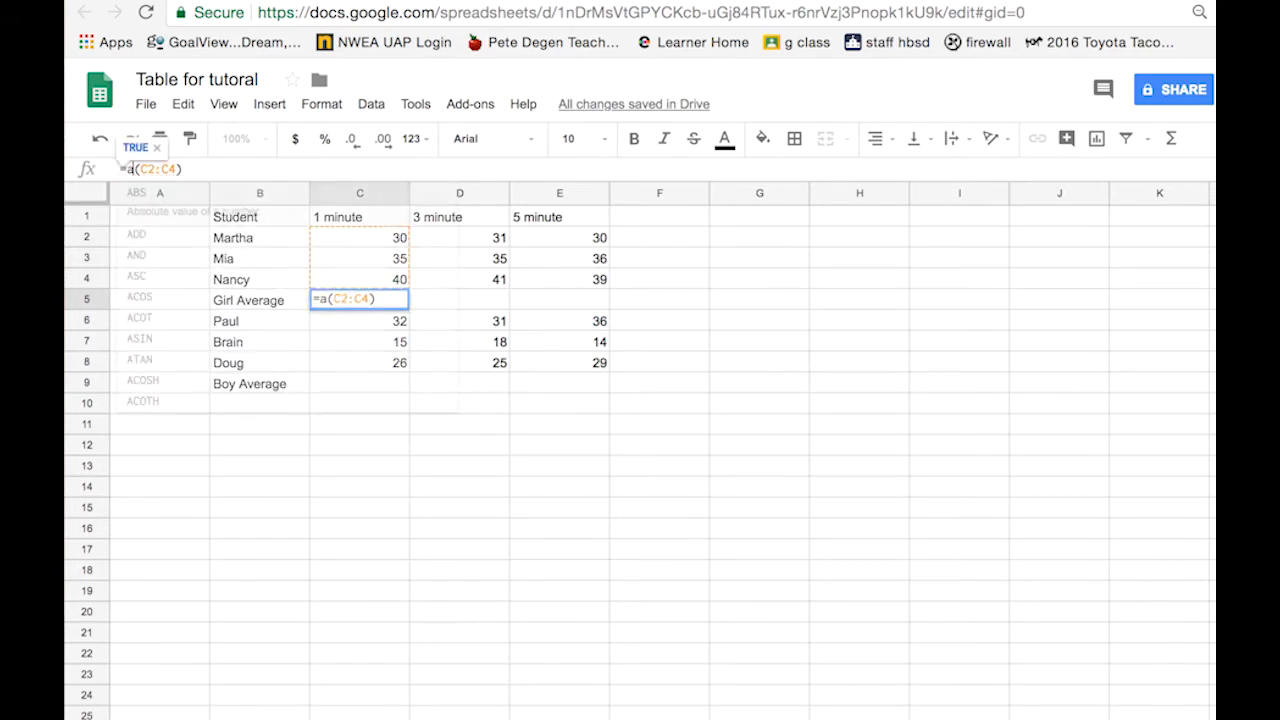
type("verag")
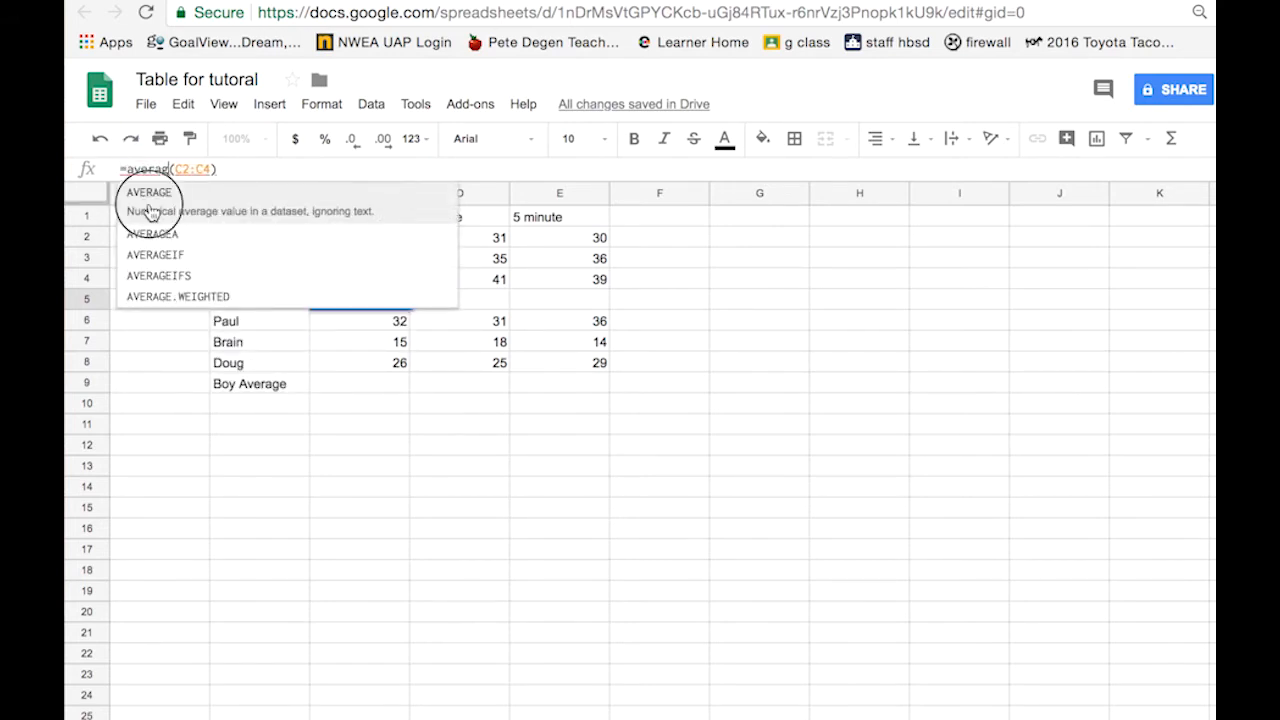
left_click(150, 212)
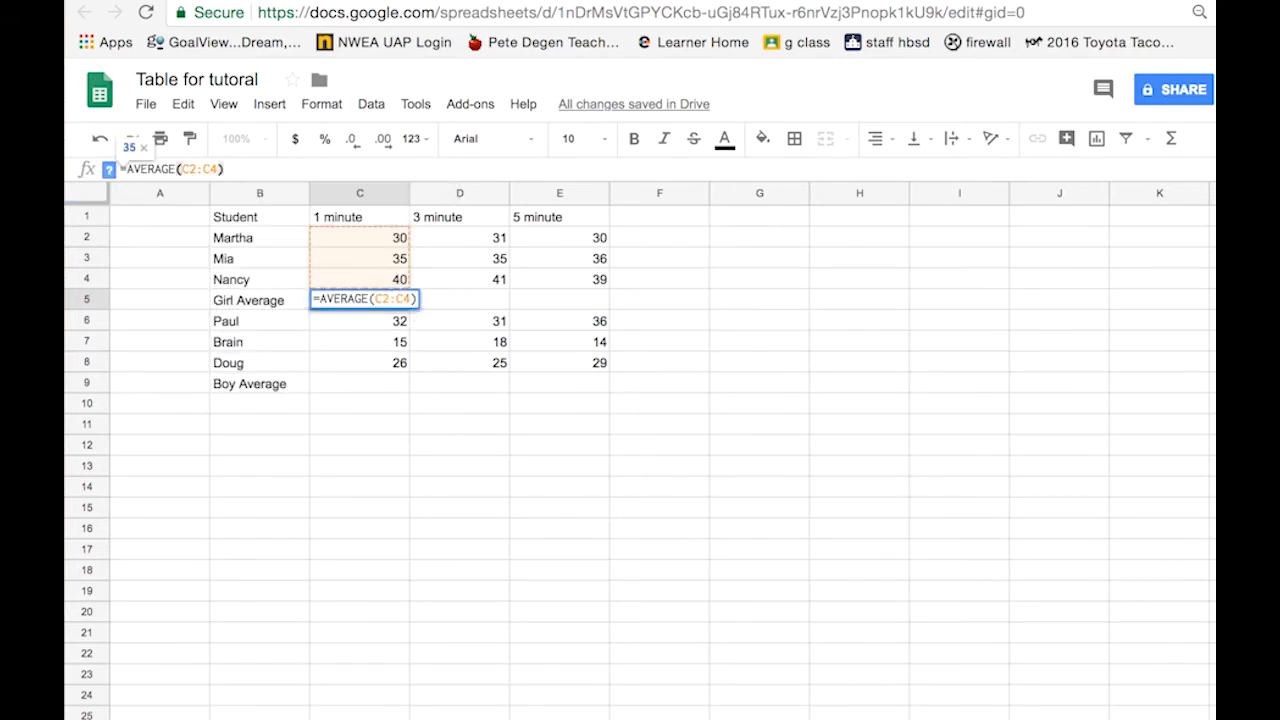
key("Return")
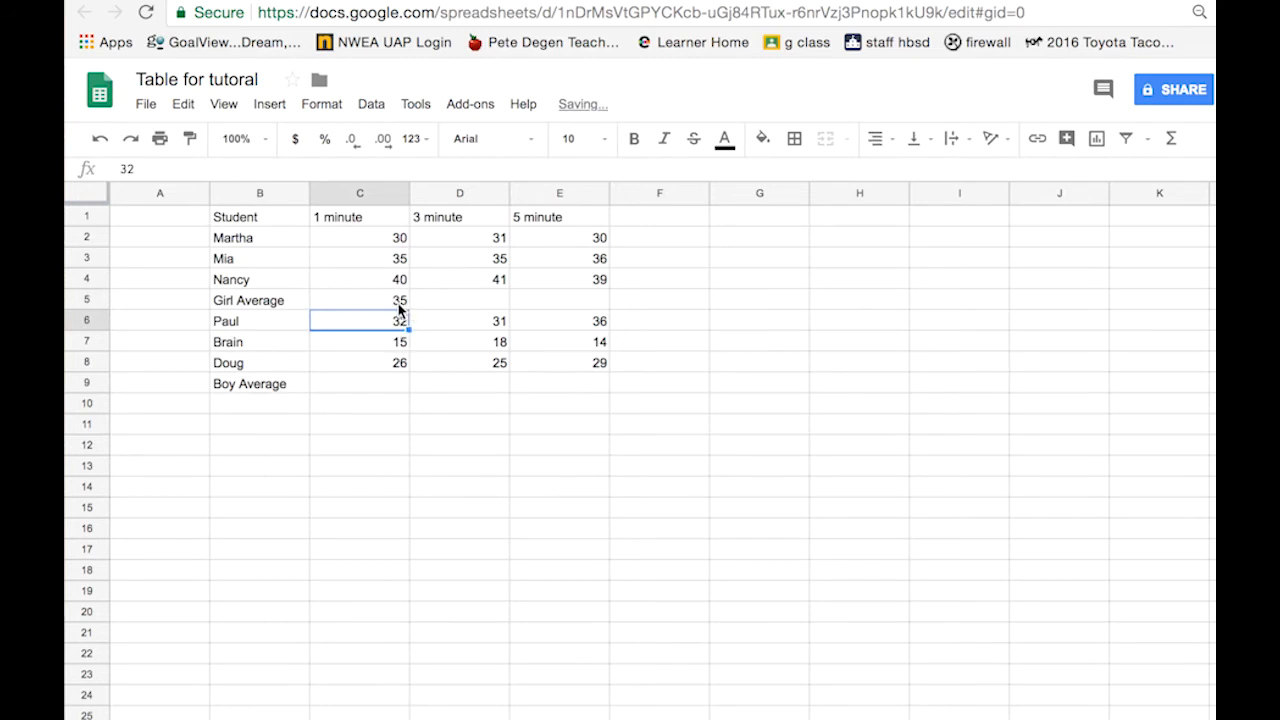
Fill the Girl Average formula from C5 across to D5 and E5 and check the copied formulas
left_click(400, 303)
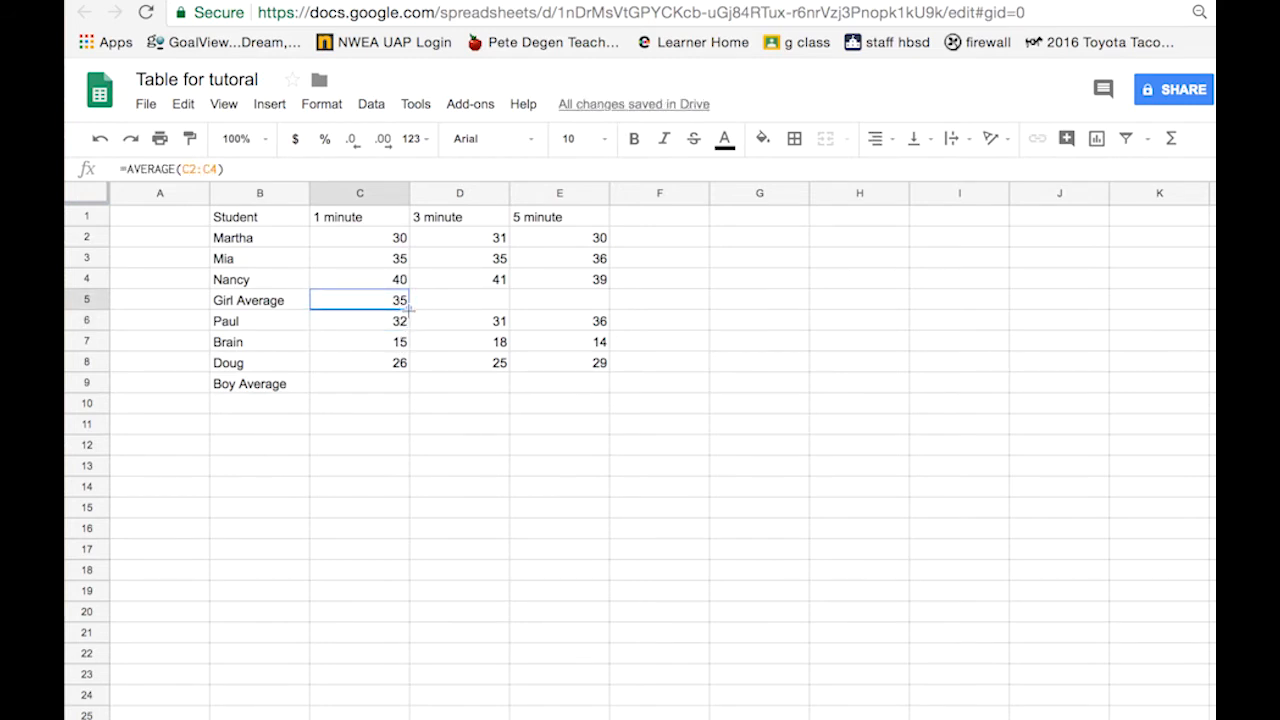
left_click_drag(409, 310, 538, 309)
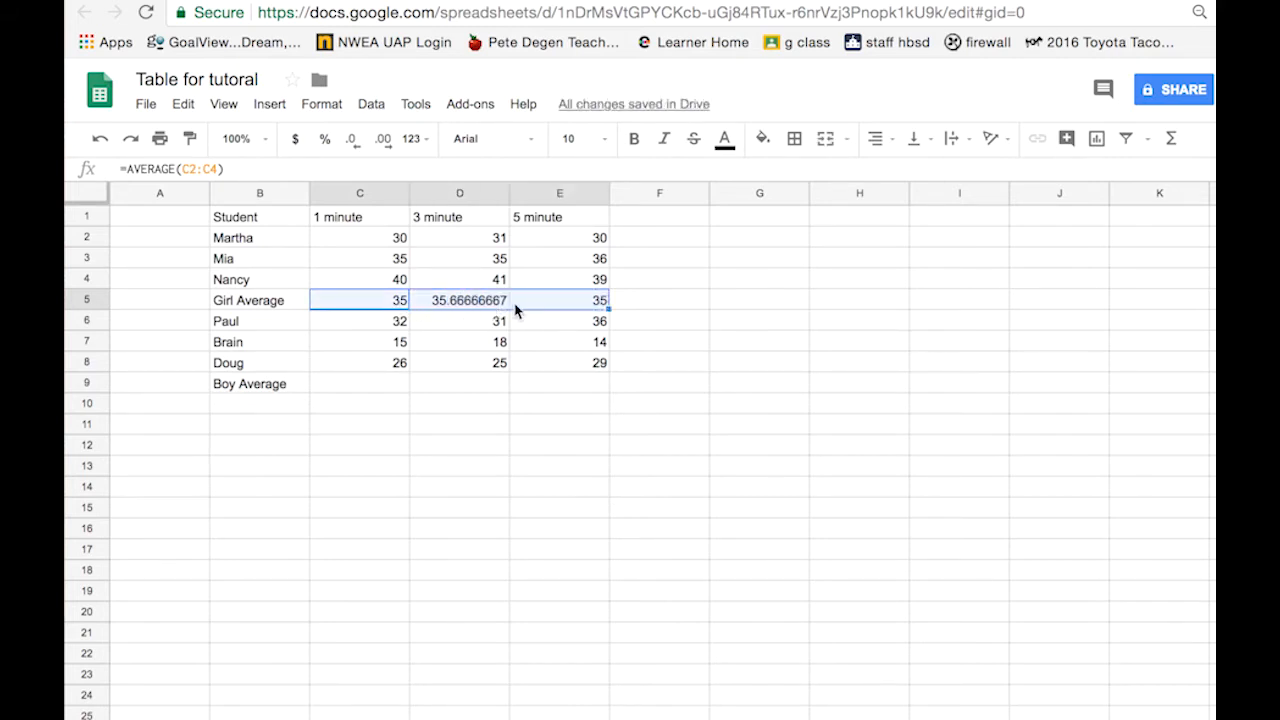
left_click(485, 302)
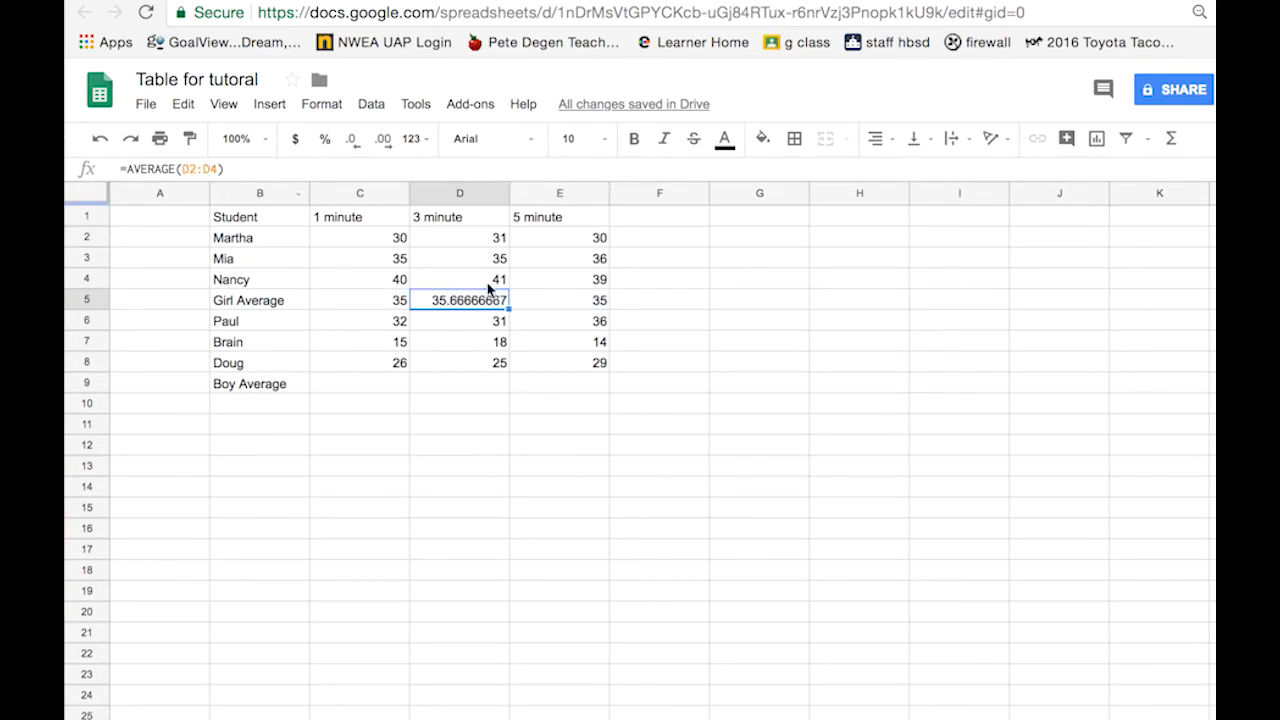
left_click(568, 306)
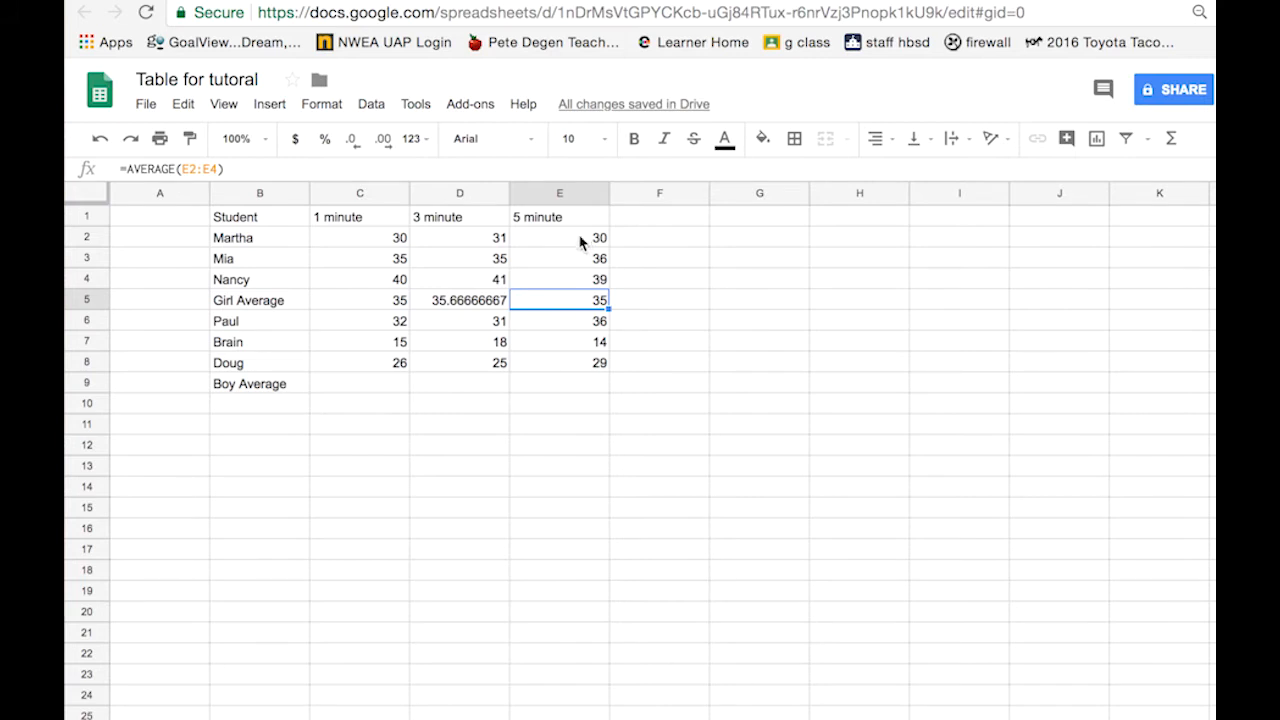
Enter the formula =AVERAGE(C6:C8) in the Boy Average cell C9
left_click(376, 386)
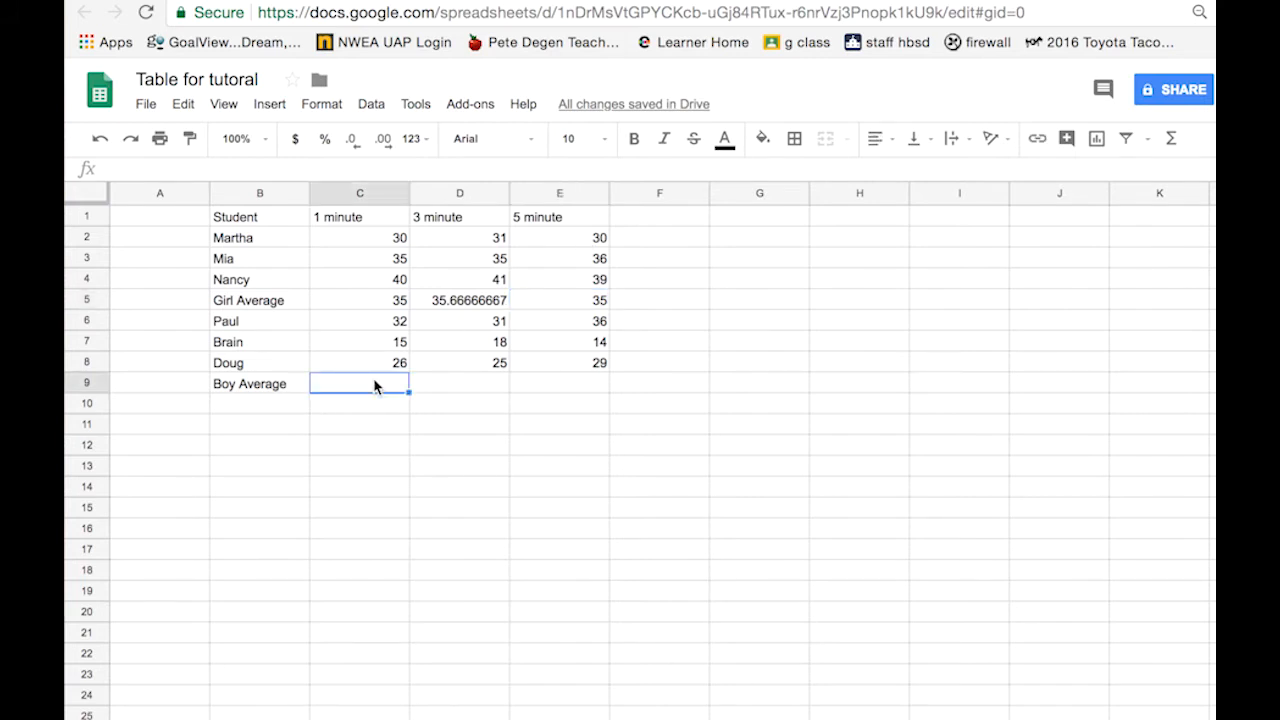
type("=")
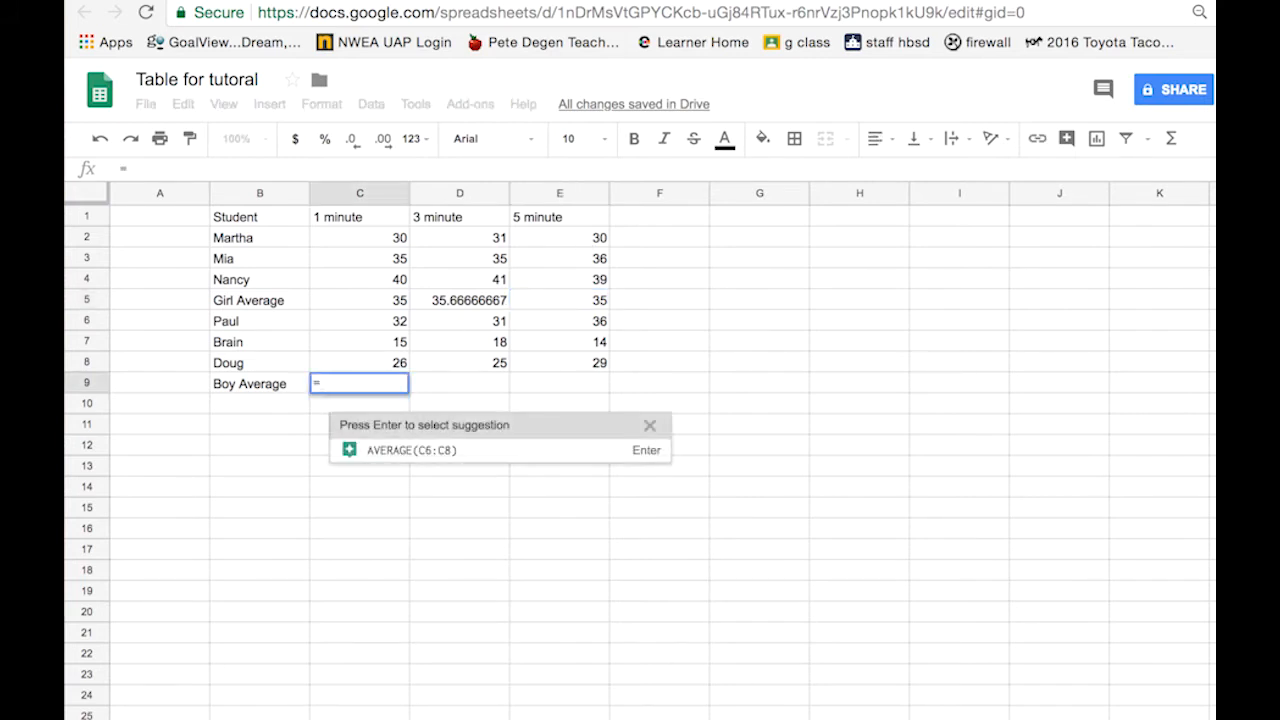
type("Averag")
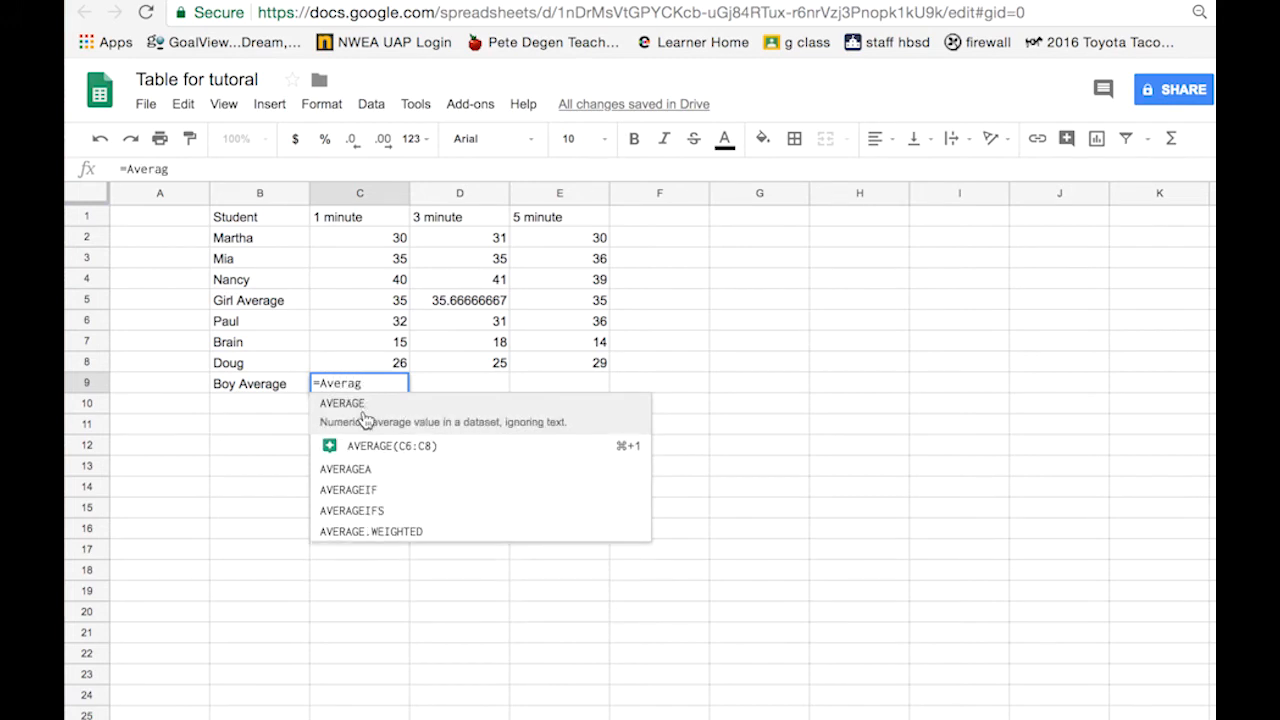
left_click(386, 328)
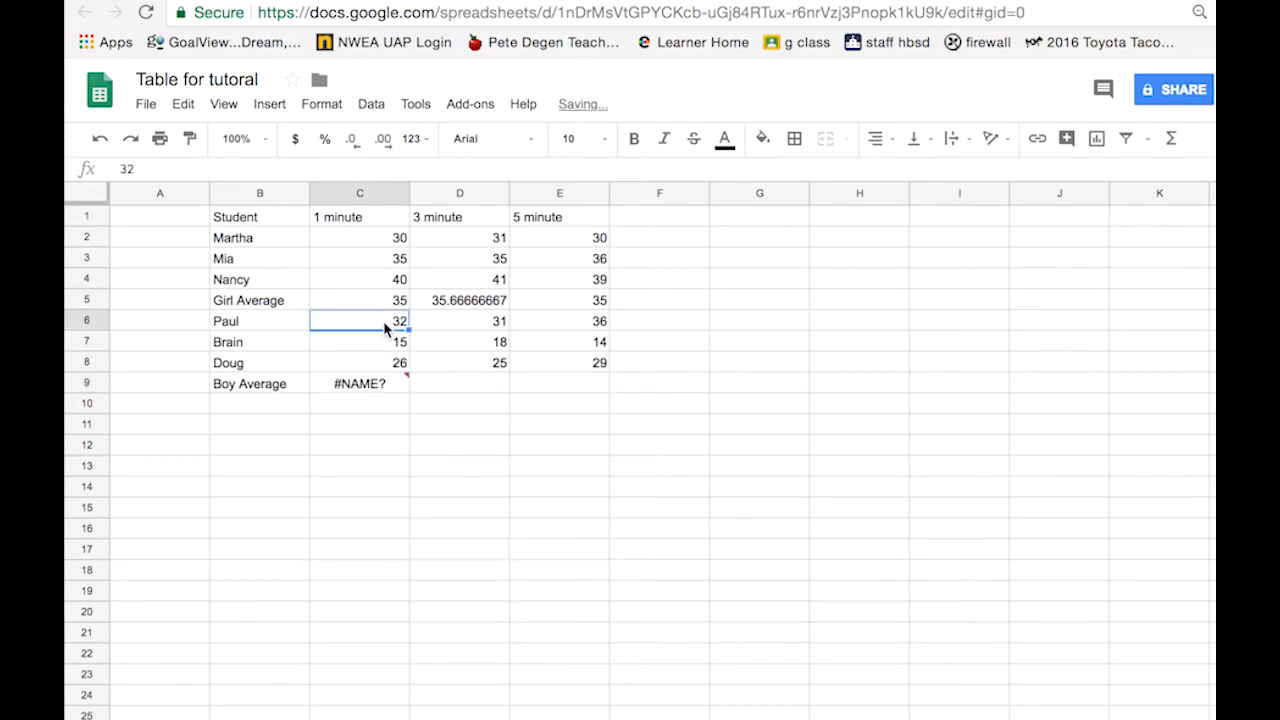
left_click(384, 362, "shift")
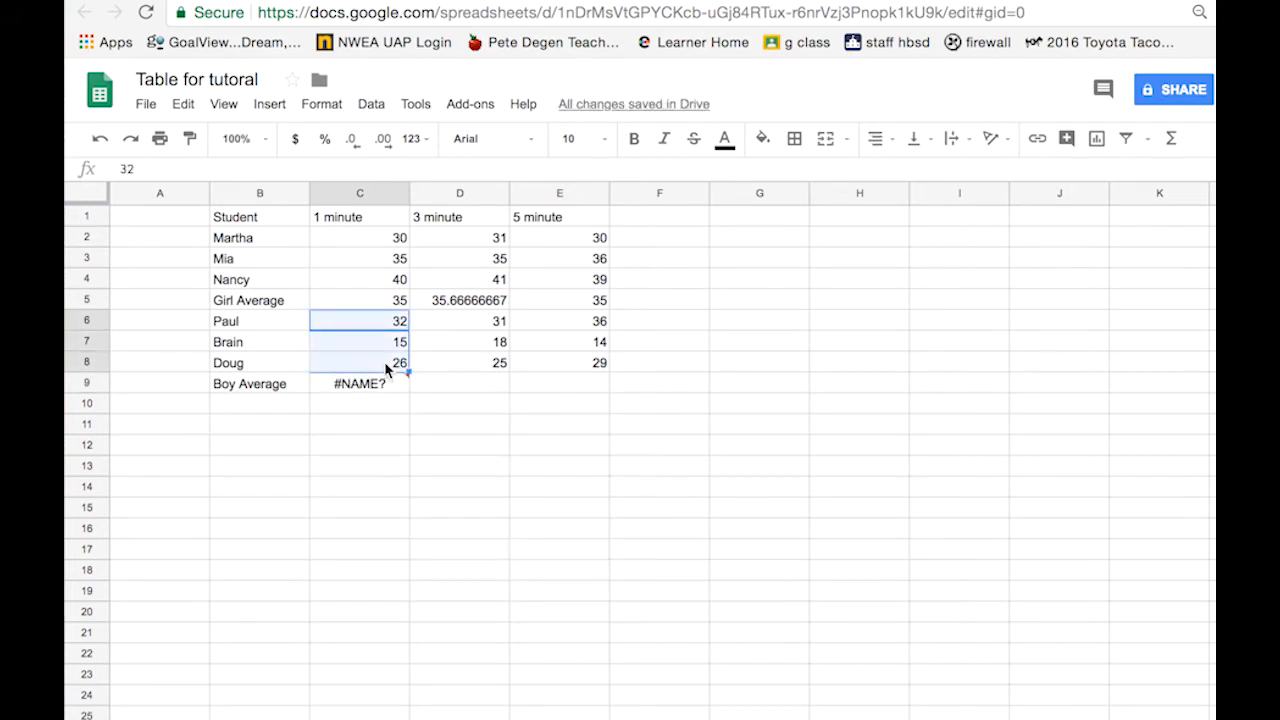
left_click(370, 388)
left_click(173, 169)
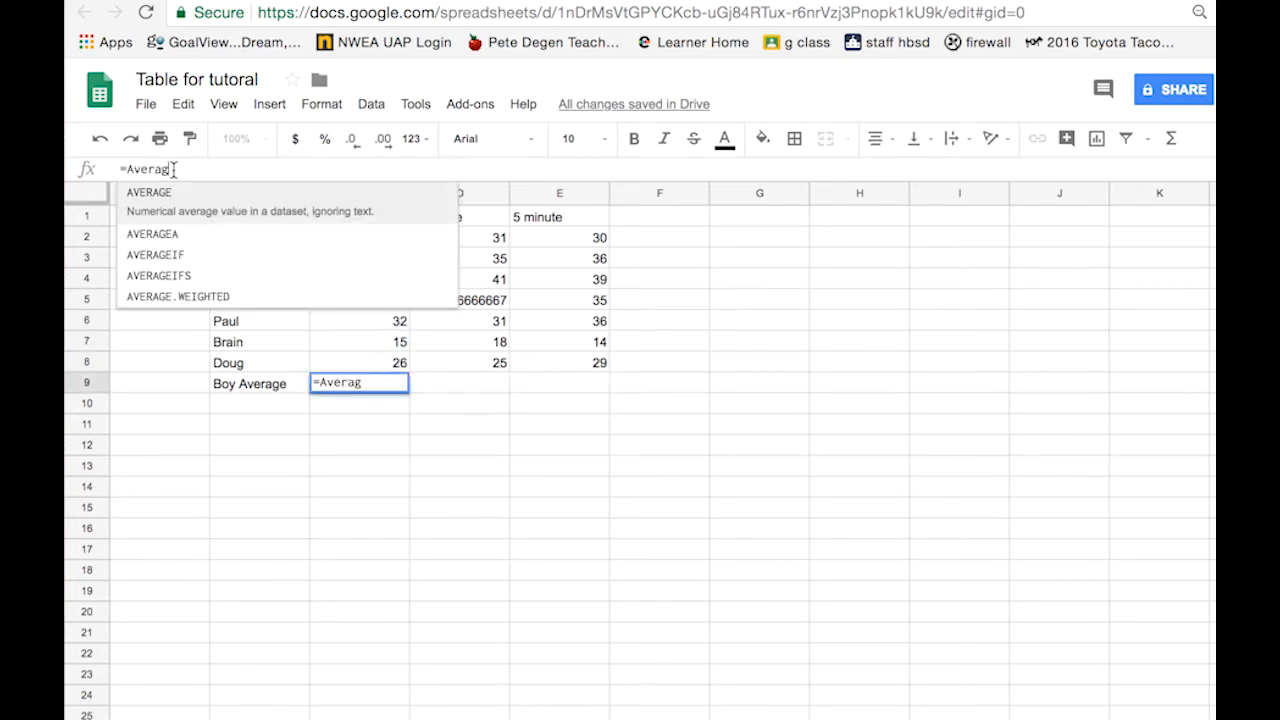
left_click(166, 198)
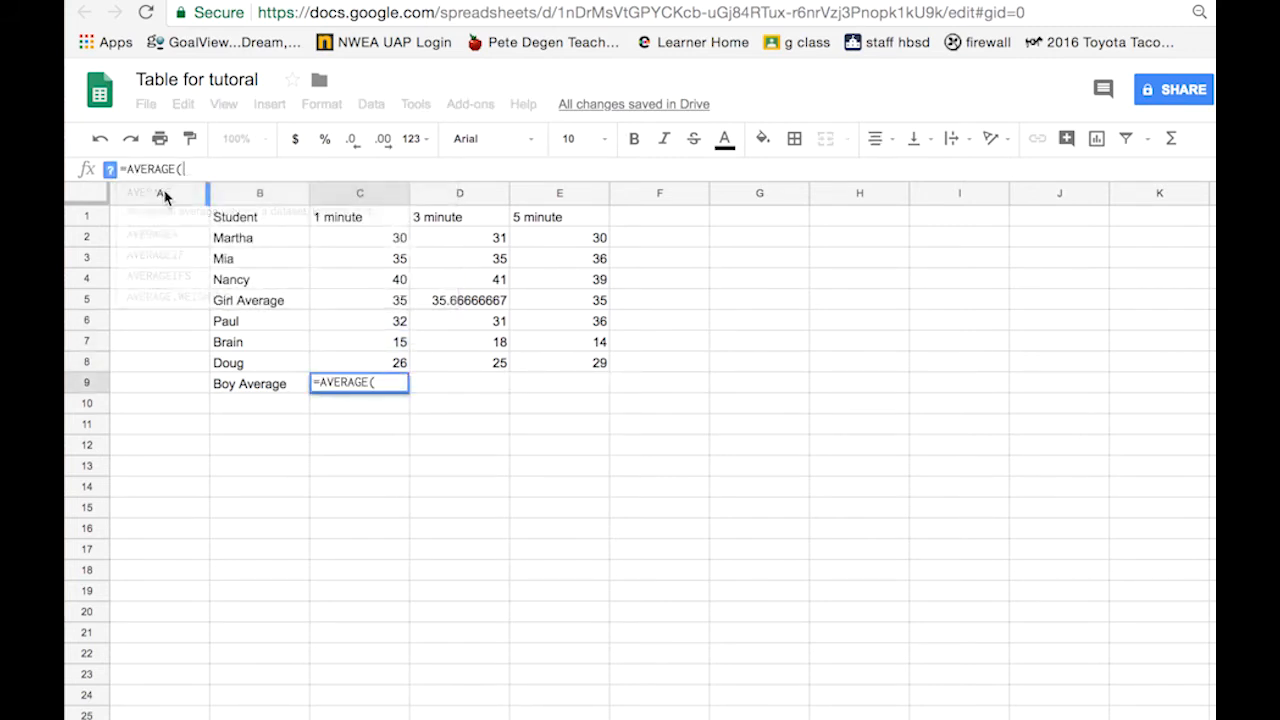
left_click(362, 322)
left_click(368, 366, "shift")
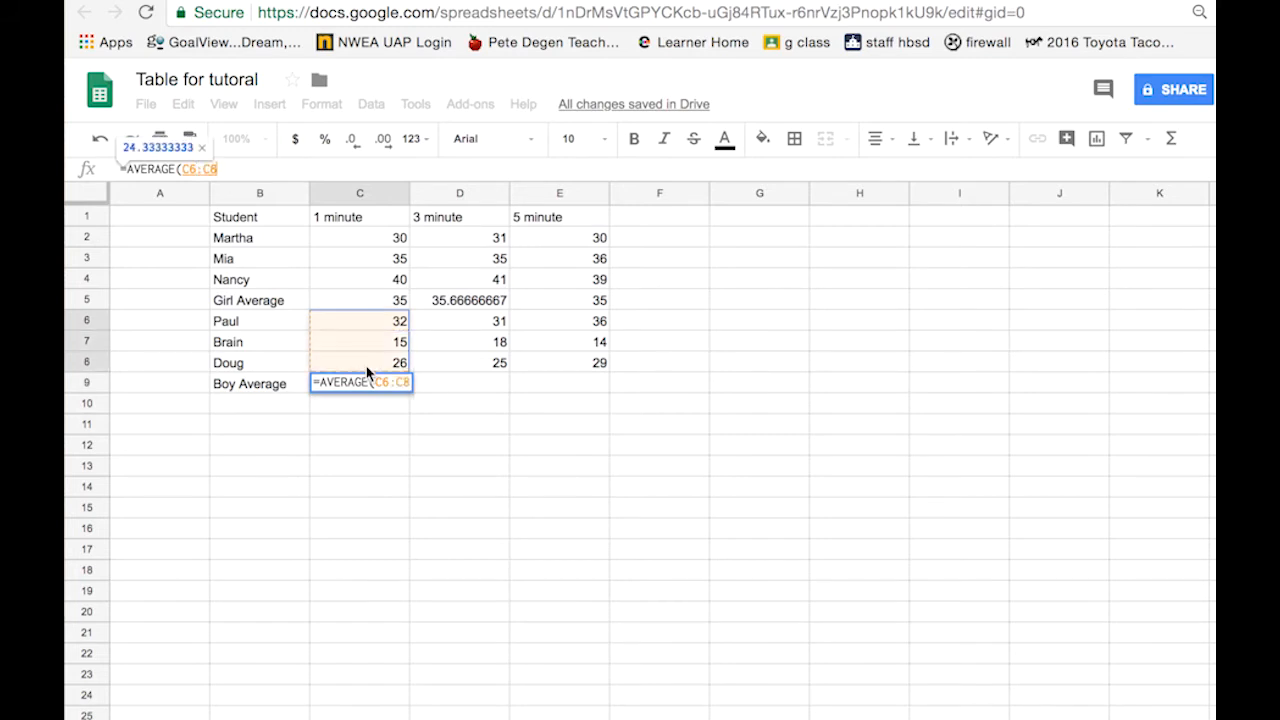
key("Return")
Fill the Boy Average formula from C9 across to D9 and E9
left_click(399, 390)
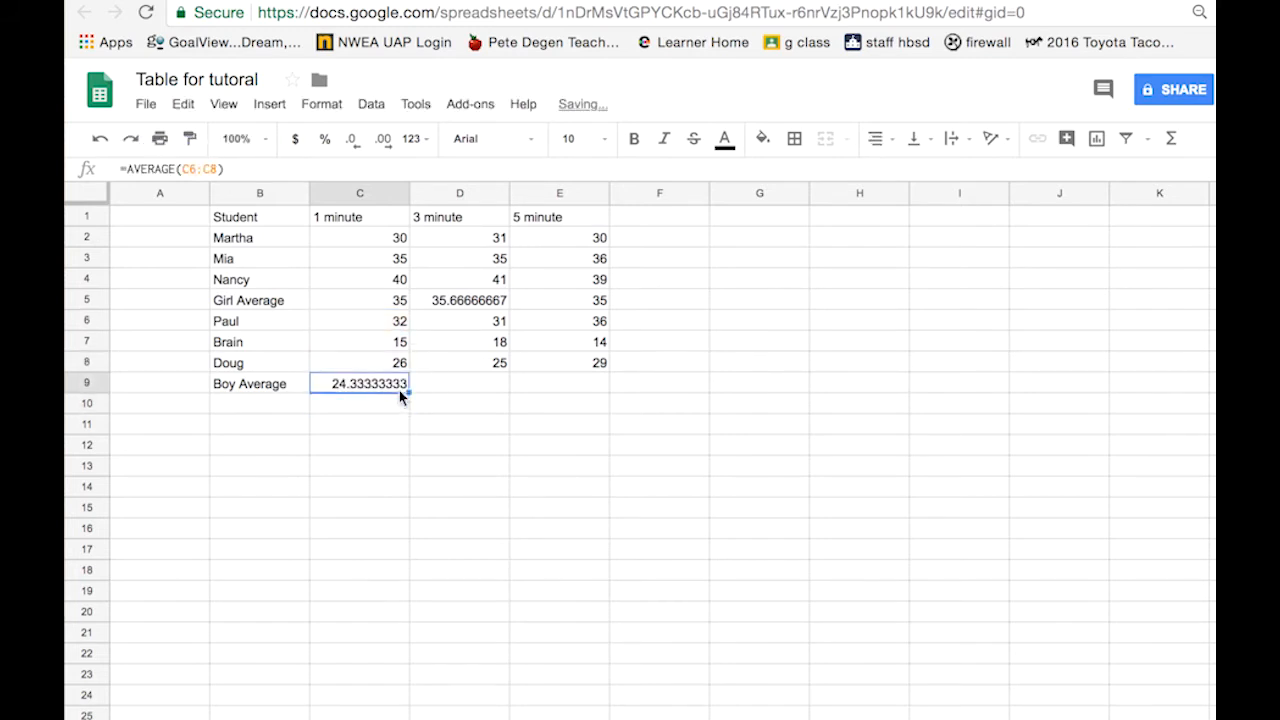
left_click_drag(408, 392, 529, 396)
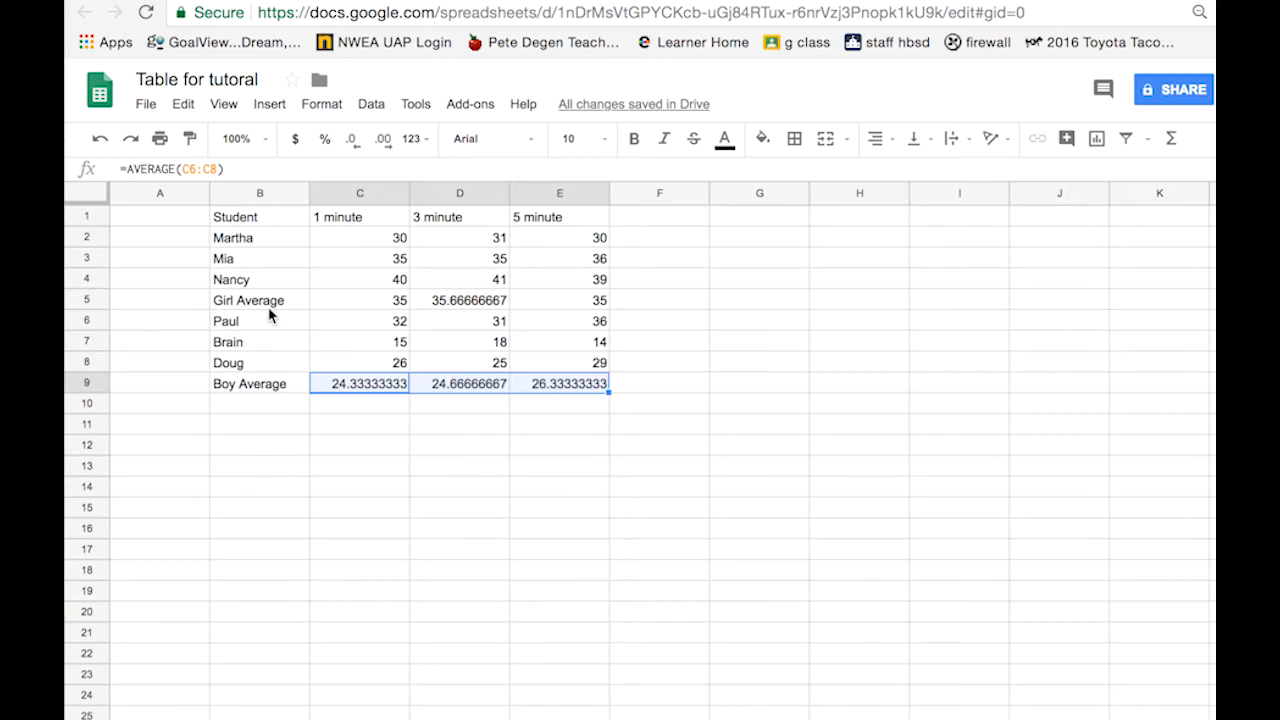
left_click(249, 390)
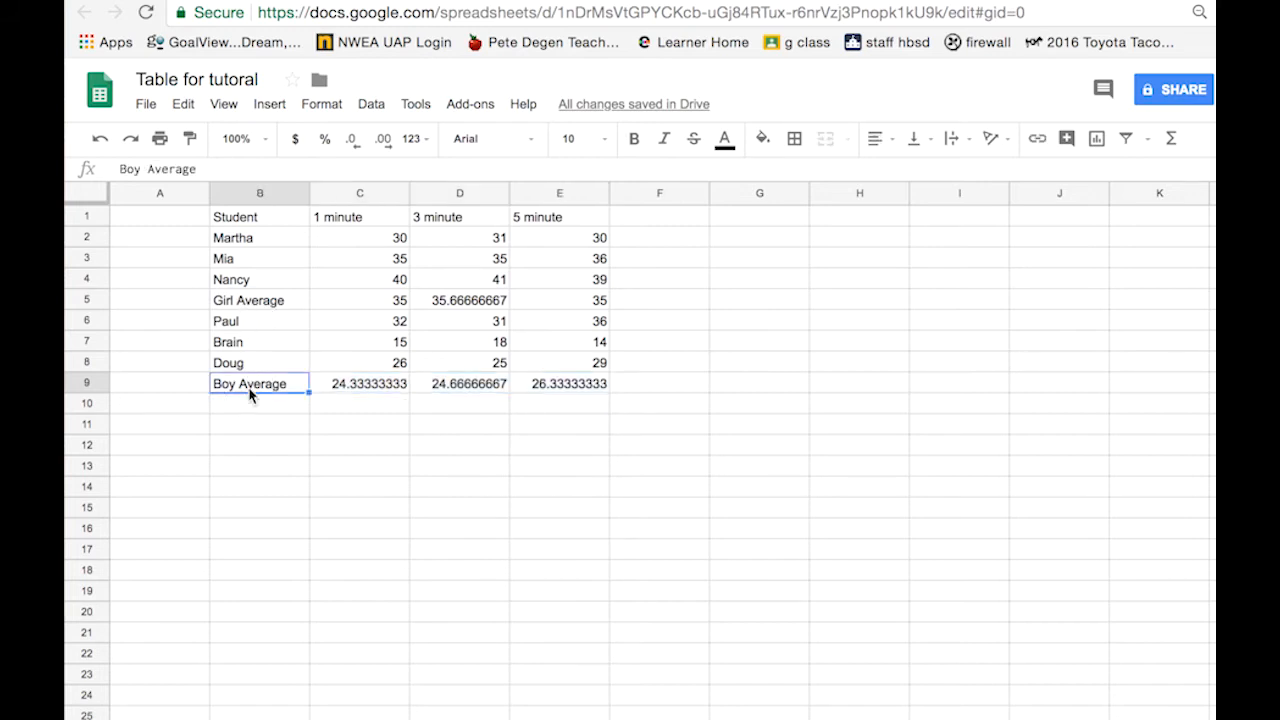
Apply all borders, inner and outer, to the whole table in B1:E9
left_click(249, 226)
left_click(566, 388, "shift")
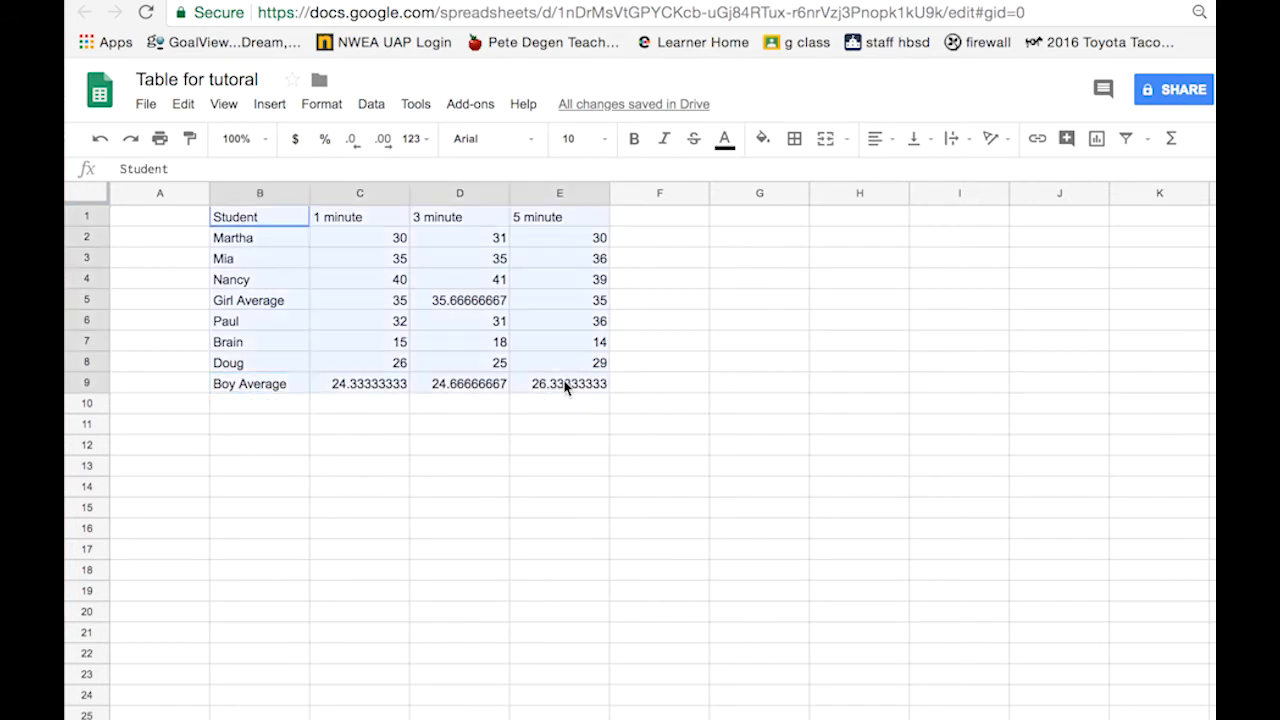
left_click(794, 138)
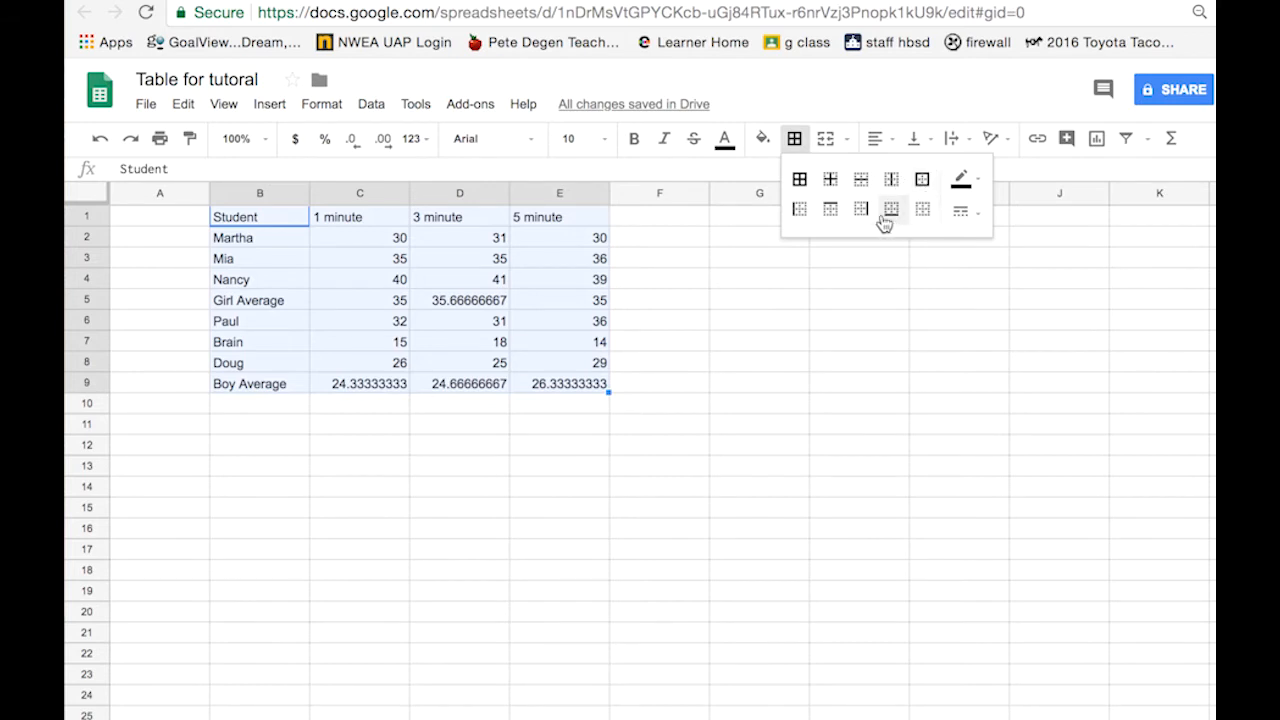
left_click(799, 181)
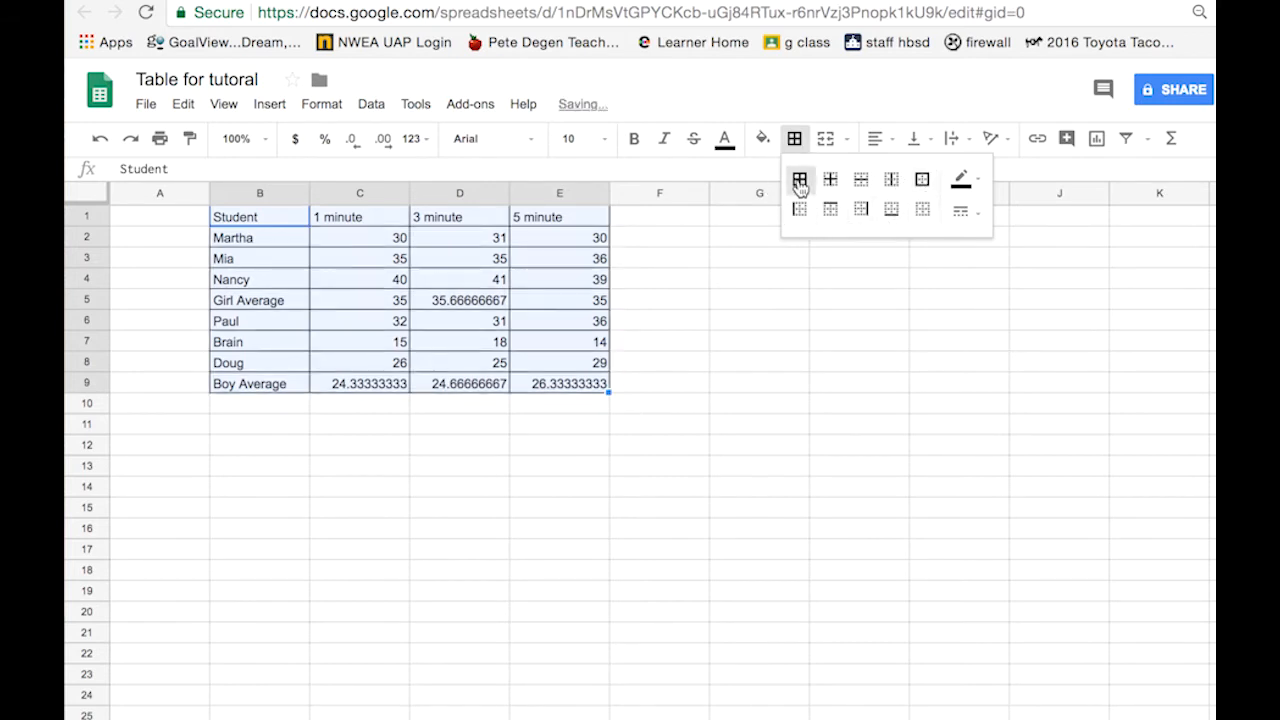
left_click(640, 389)
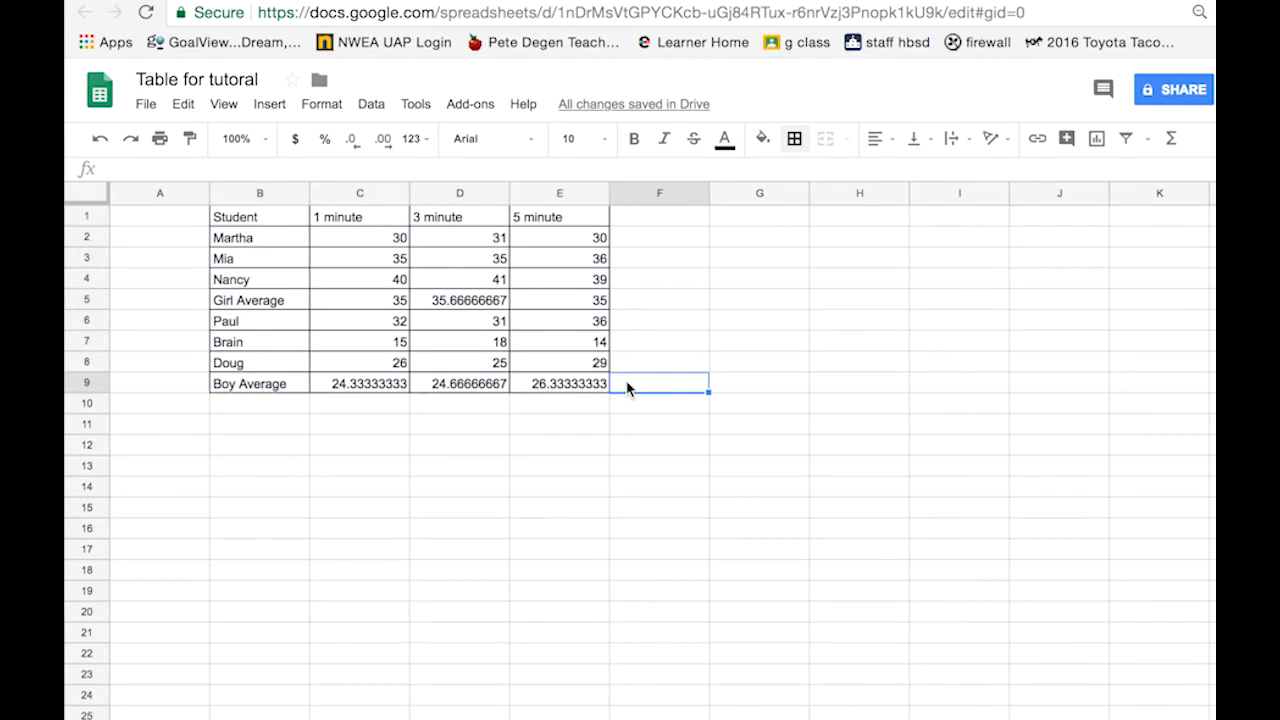
Fill the header row B1:E1 with bright green
left_click(263, 220)
left_click(545, 216, "shift")
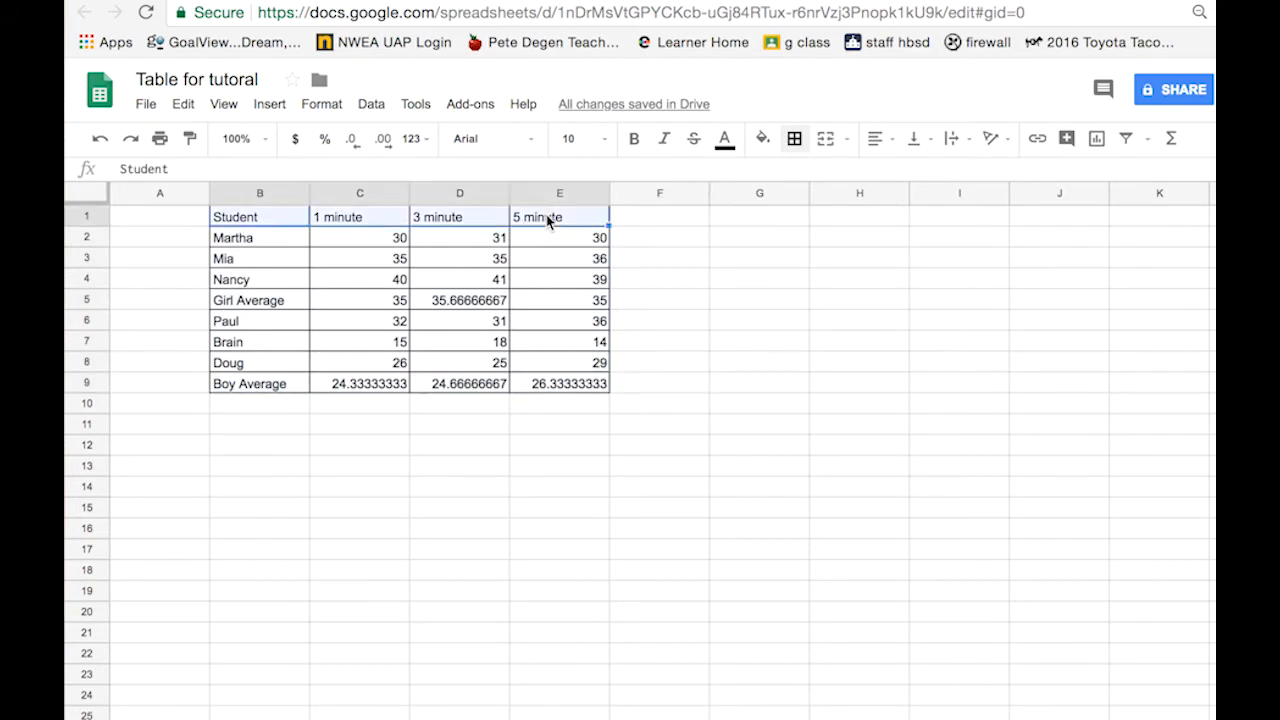
left_click(762, 138)
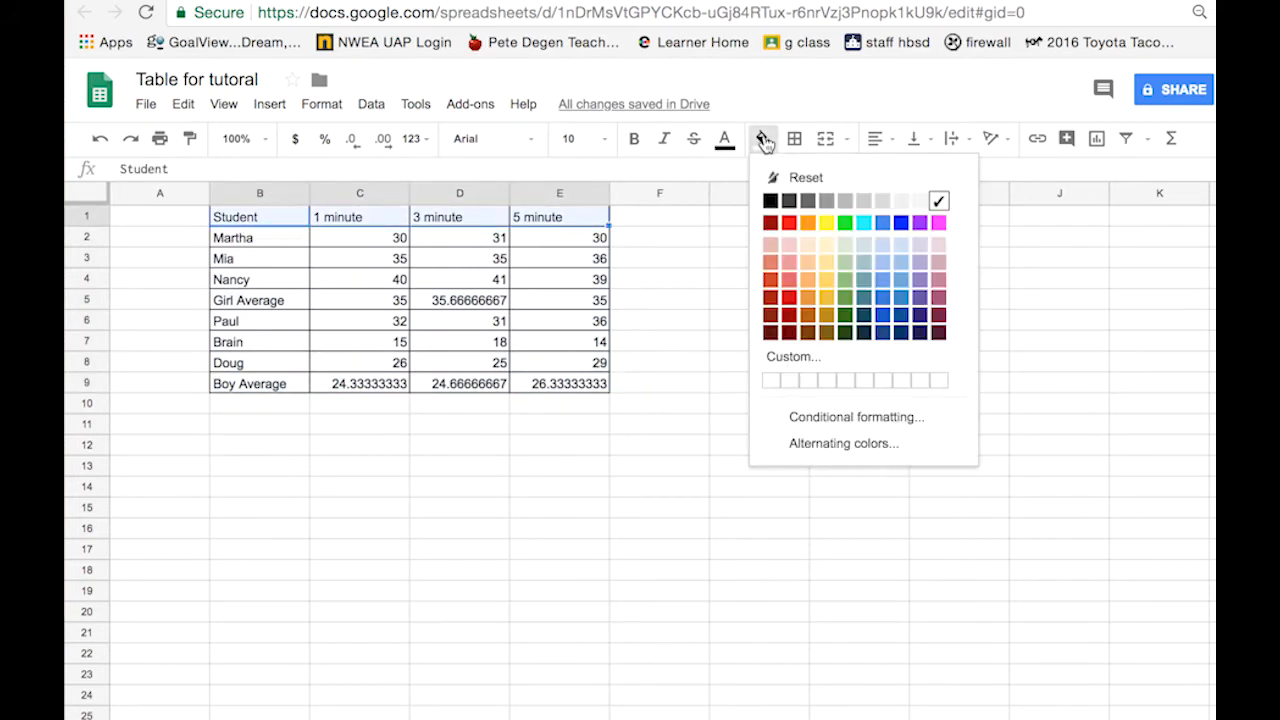
left_click(845, 223)
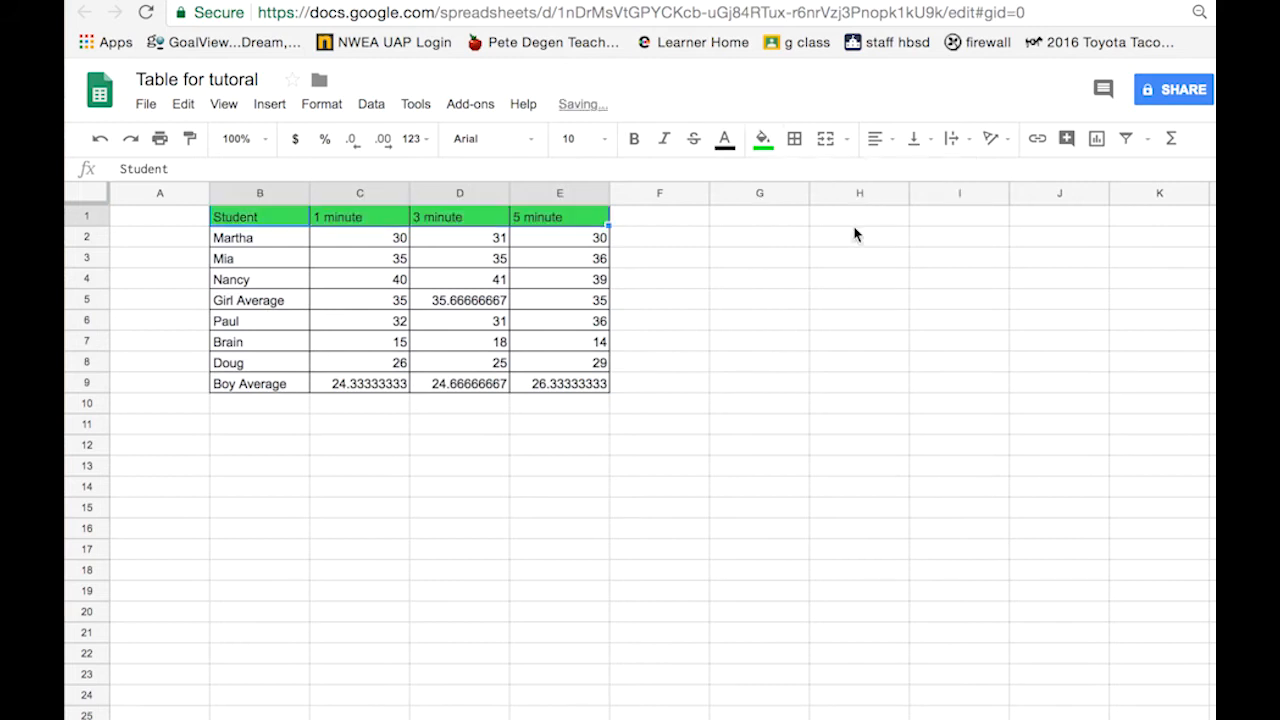
Fill the Boy Average row B9:E9 with light blue
left_click(234, 388)
left_click(562, 386, "shift")
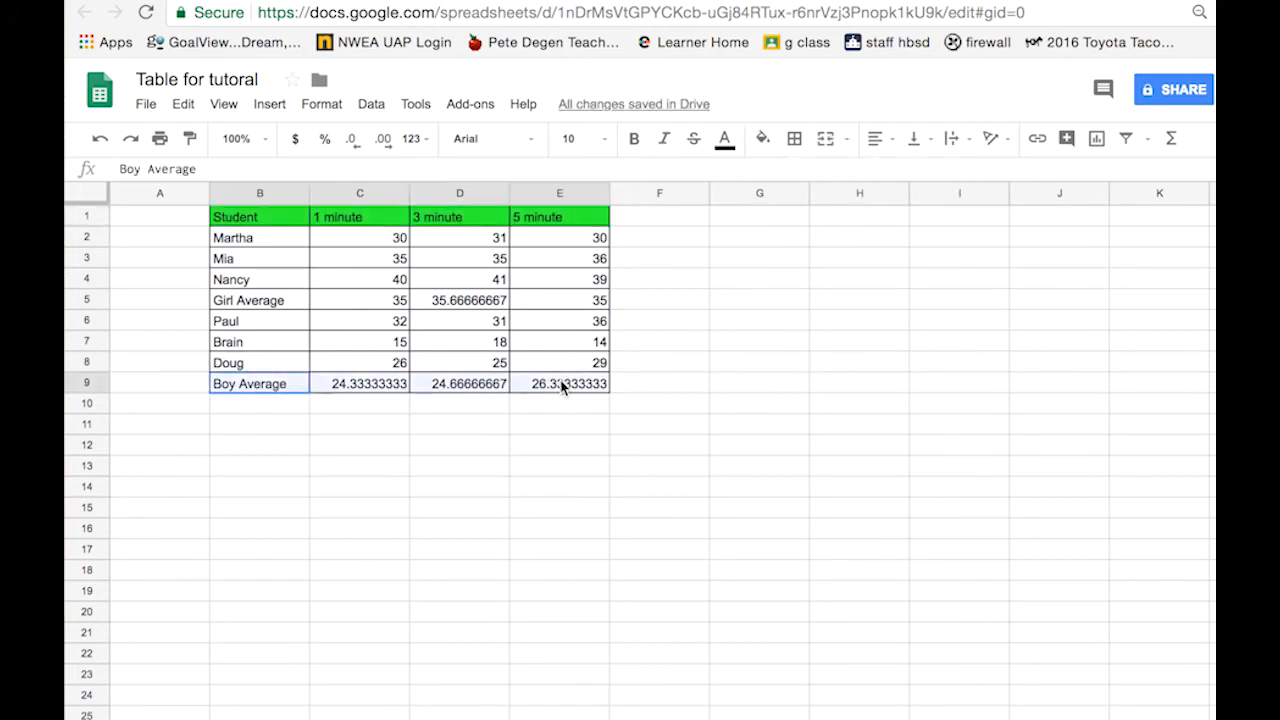
left_click(762, 139)
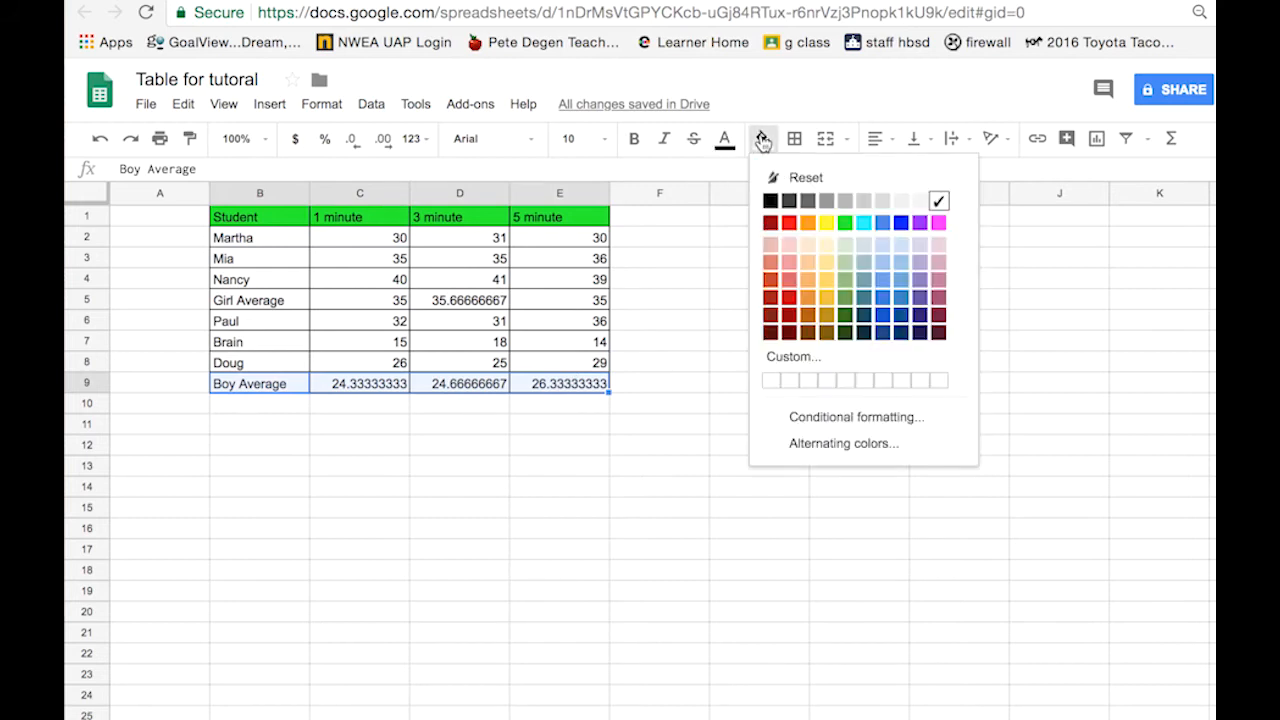
left_click(899, 266)
Fill the Girl Average row B5:E5 with light purple
left_click(269, 307)
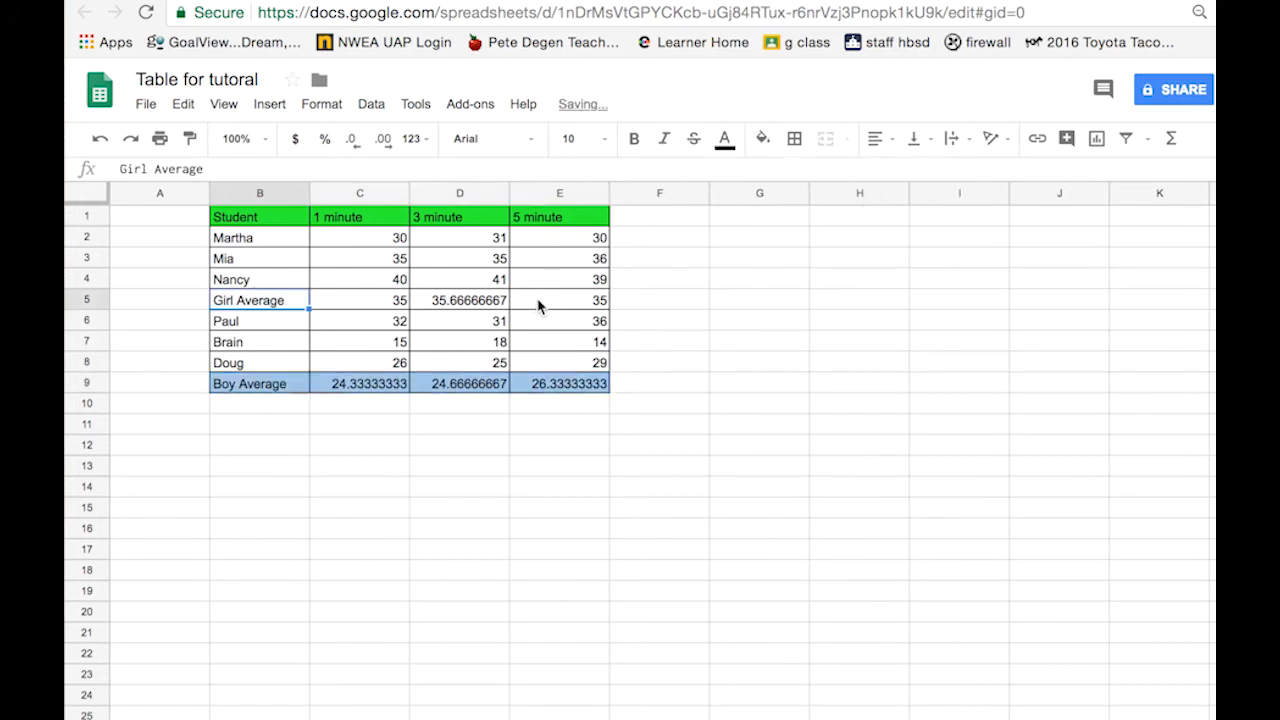
left_click_drag(538, 306, 538, 306)
left_click(795, 140)
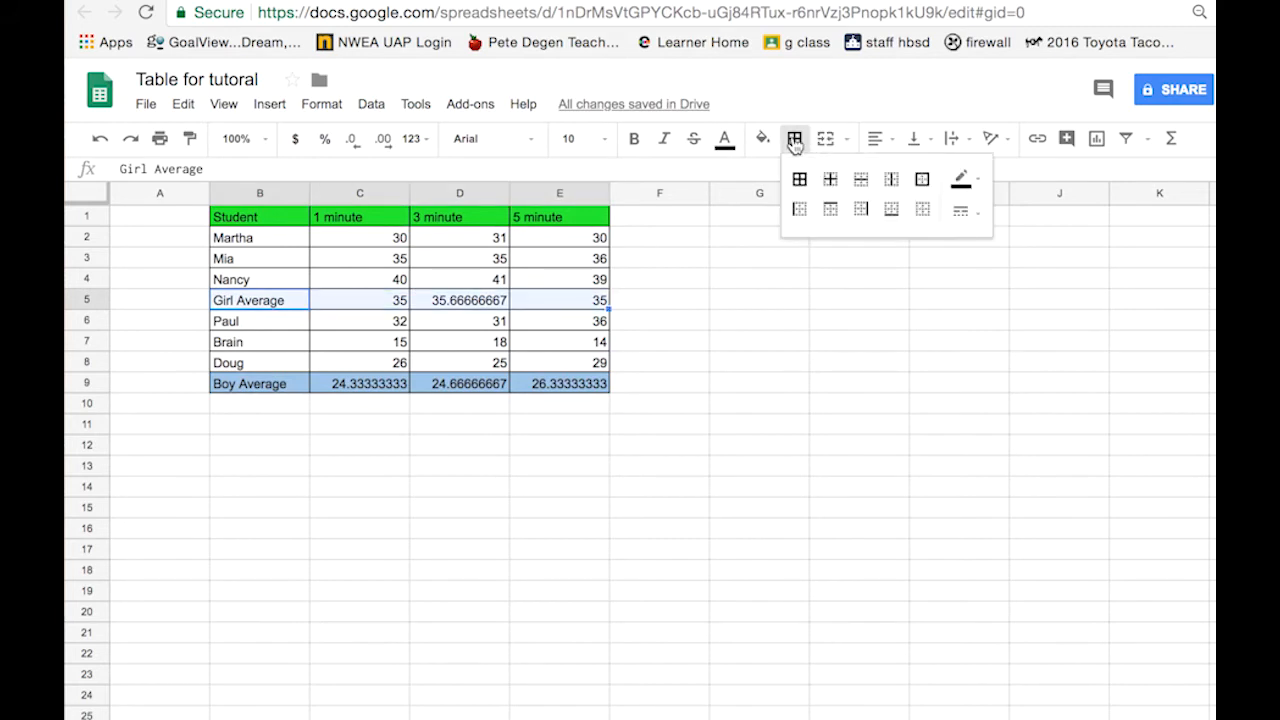
left_click(762, 138)
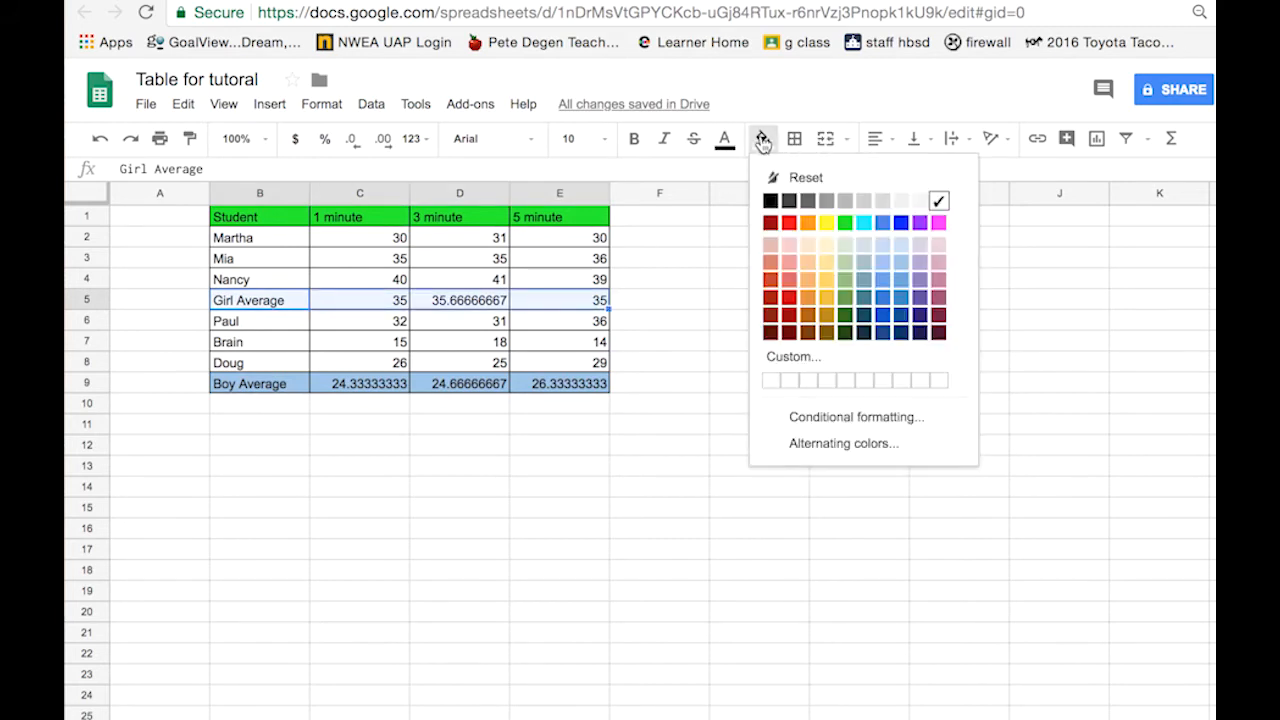
left_click(920, 263)
left_click(752, 375)
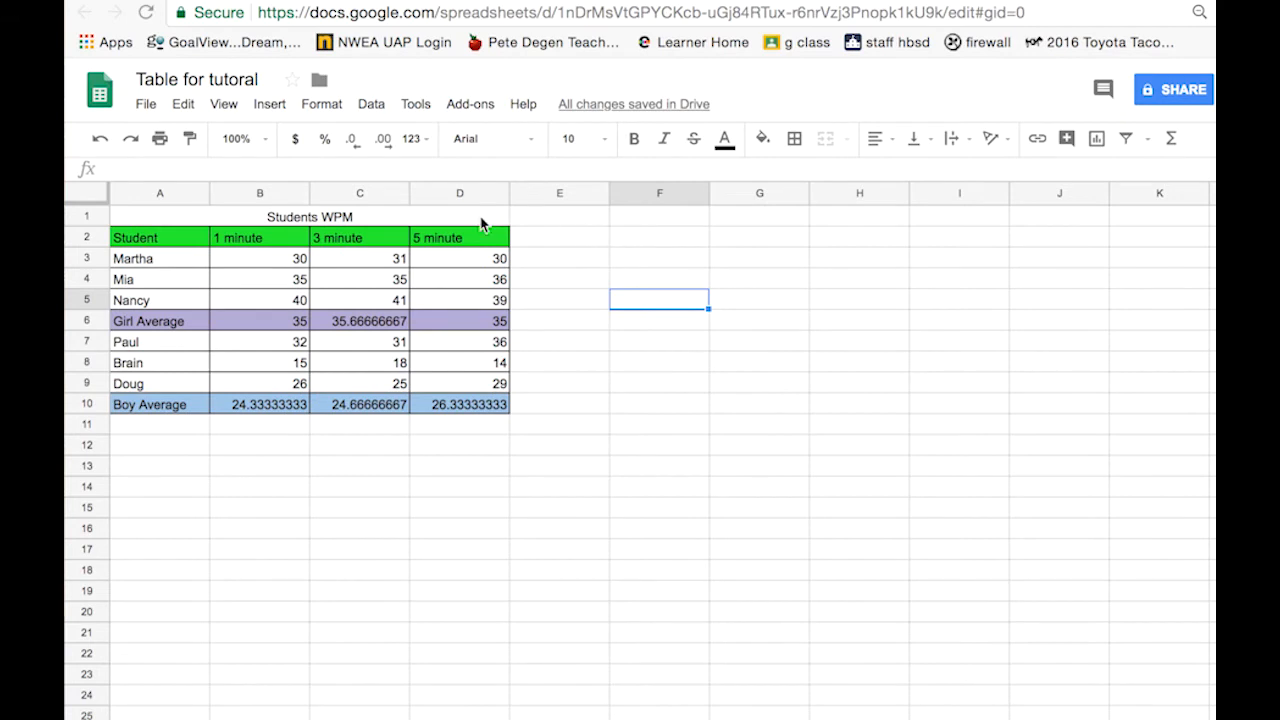
Copy the whole Students WPM table in A1:D10 and paste the copy starting at F1
left_click(135, 217)
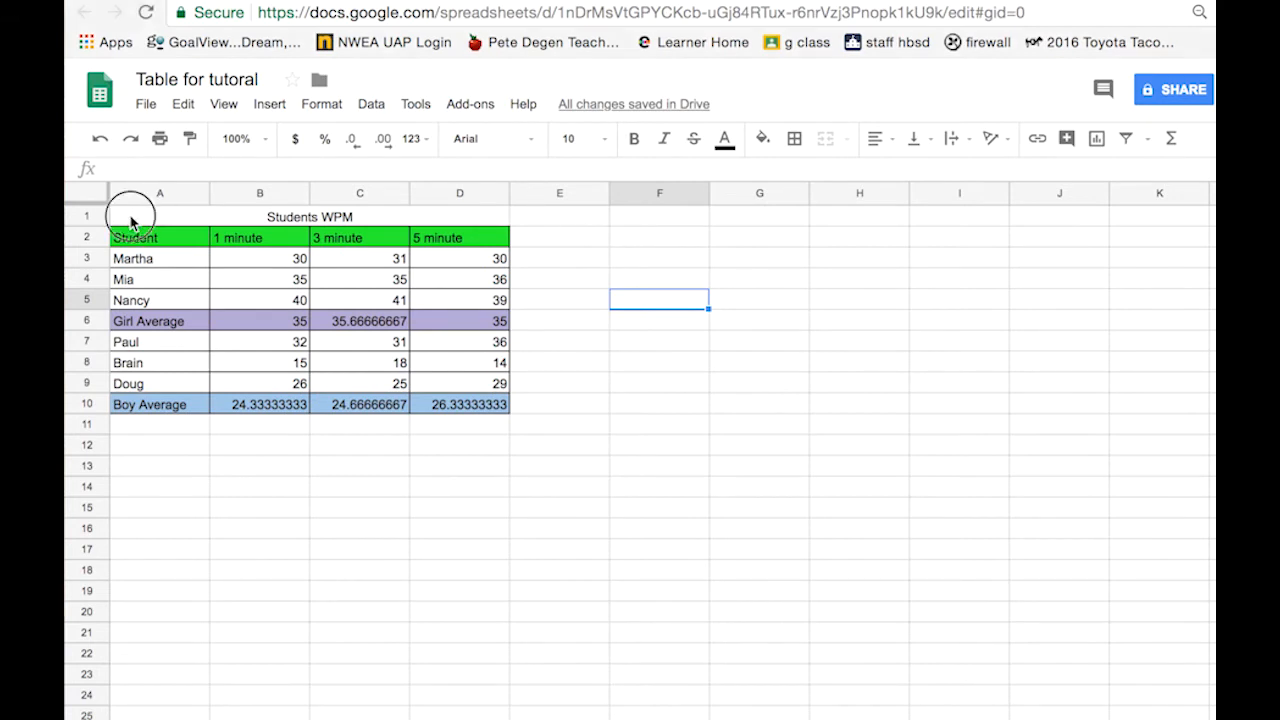
left_click(464, 404, "shift")
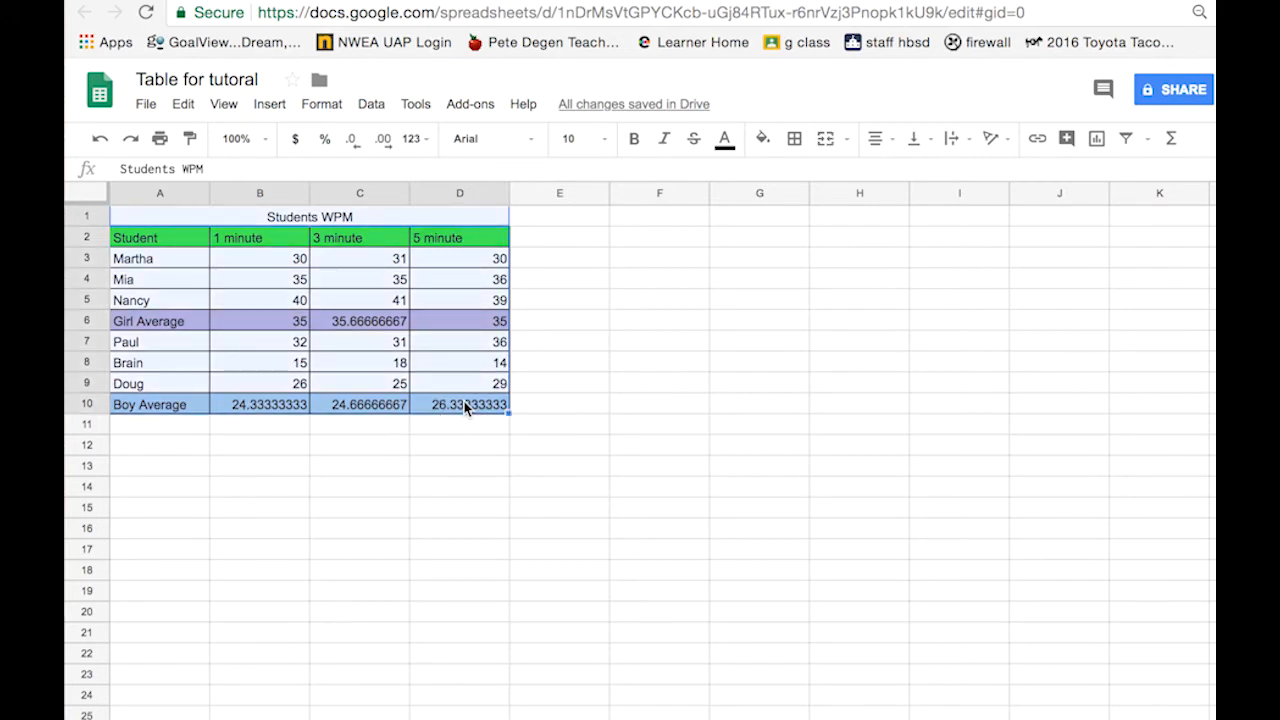
key("ctrl+c")
left_click(640, 224)
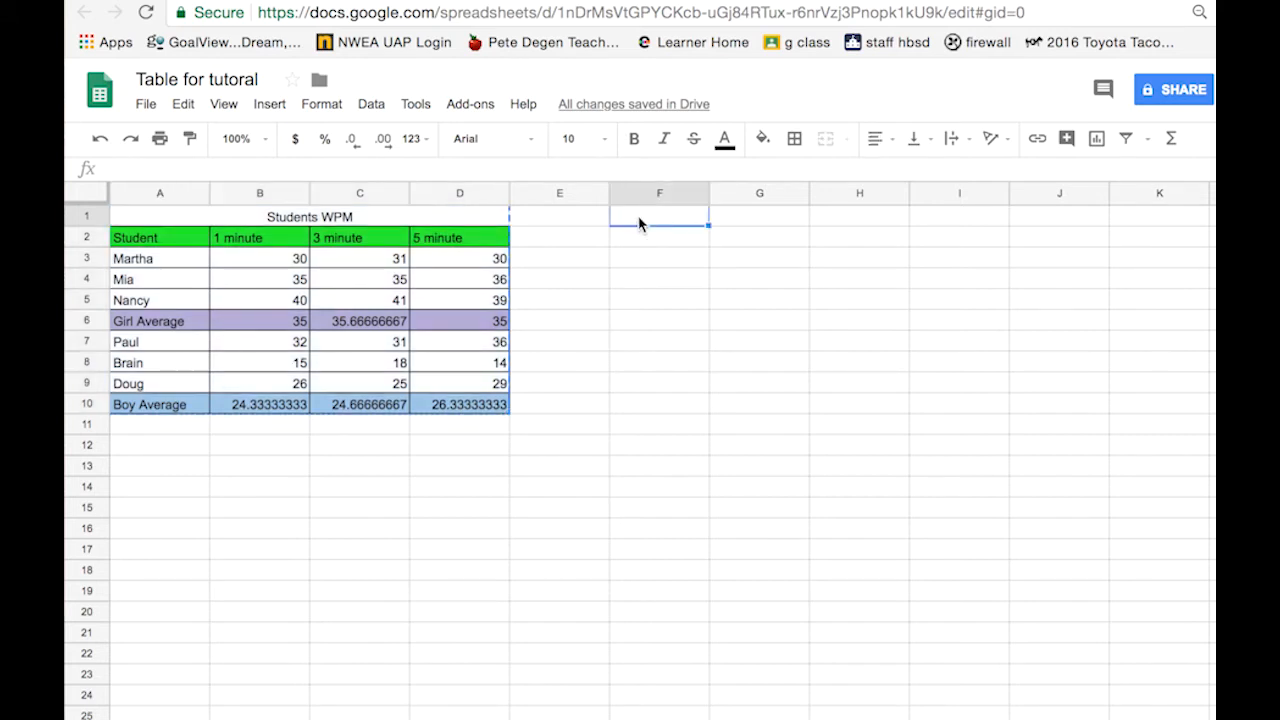
key("ctrl+v")
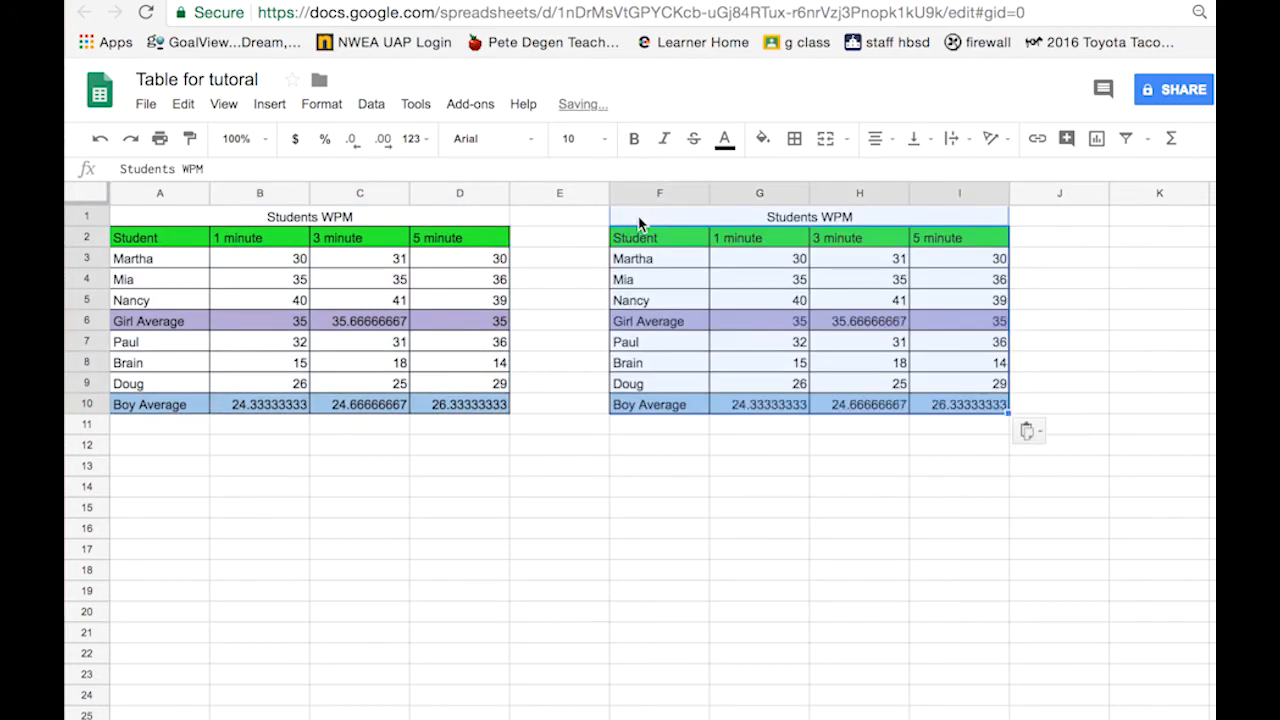
Change the title of the copied table to "Students Word Count"
left_click(785, 217)
left_click(860, 218)
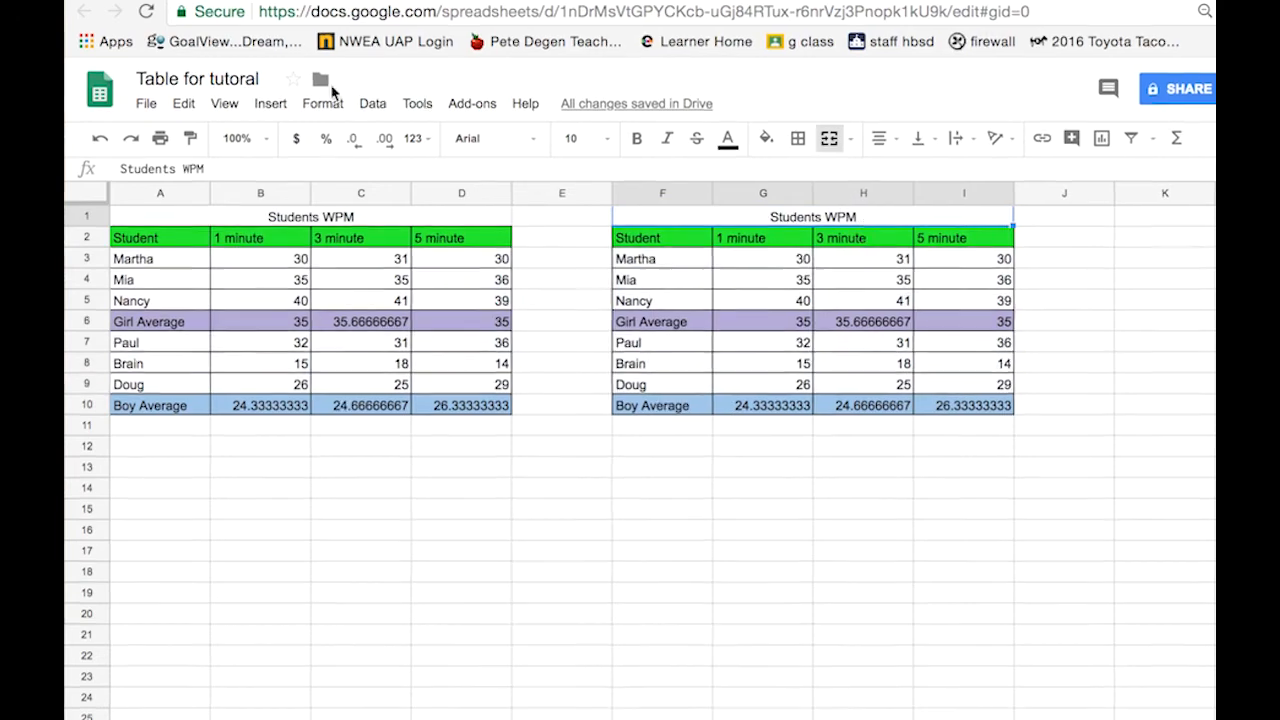
left_click(207, 170)
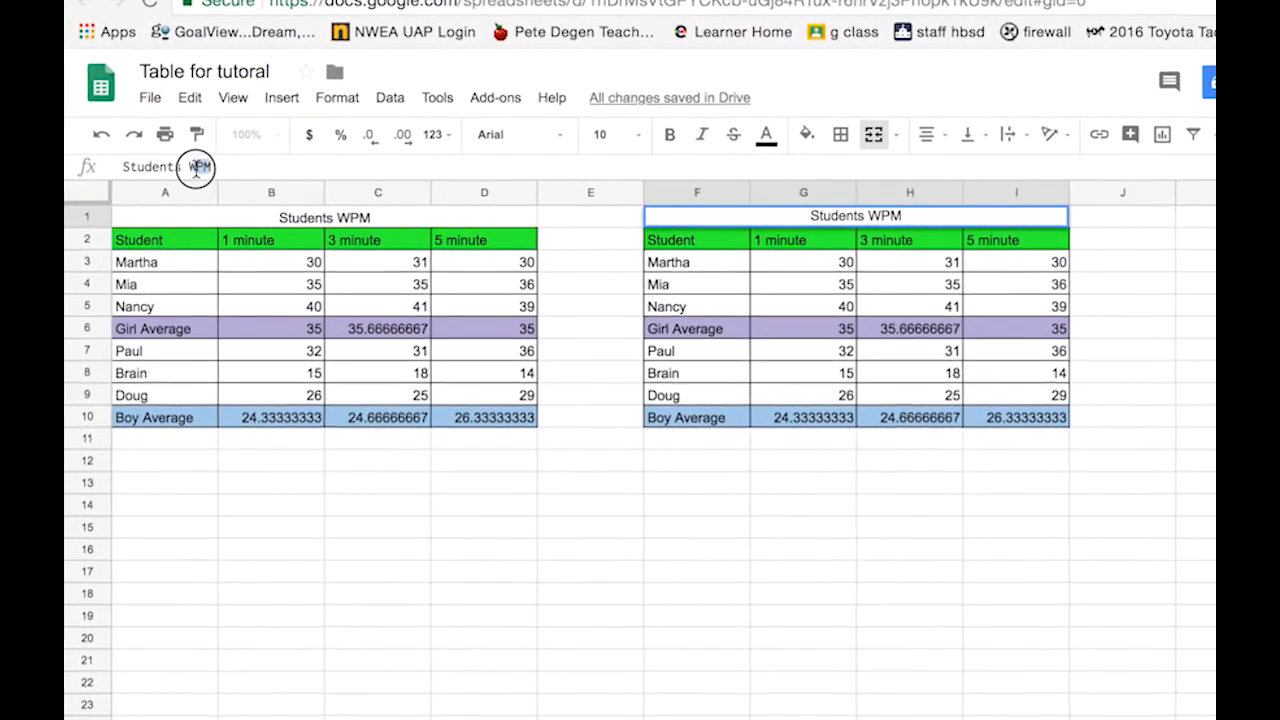
double_click(200, 167)
type("Word Count")
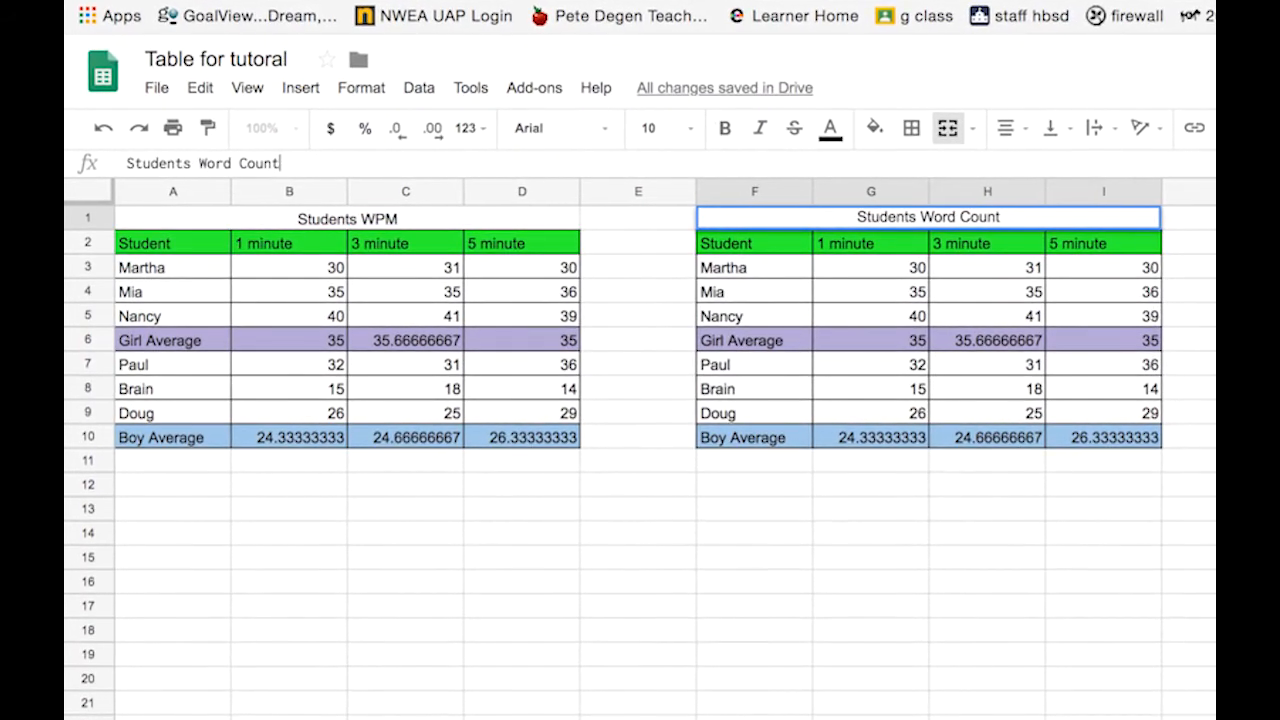
key("Return")
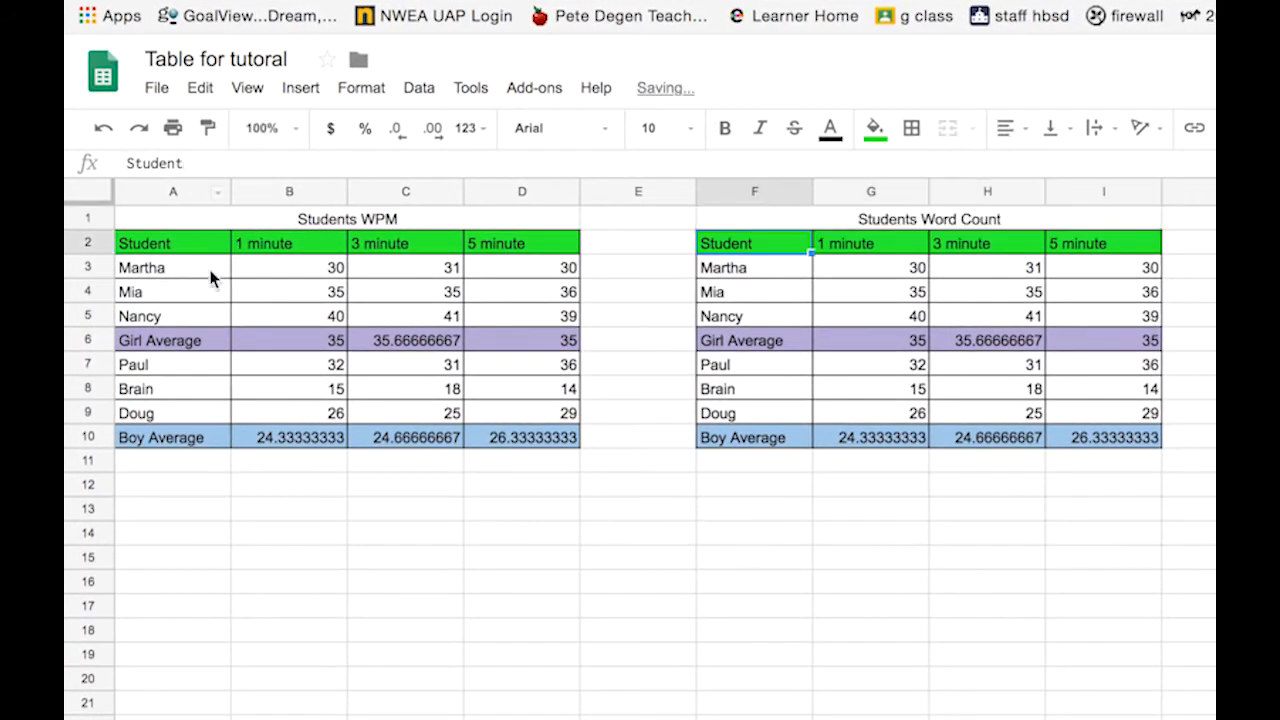
Clear the girls' and boys' 3 minute and 5 minute scores in H3:I5 and H7:I9 of the Students Word Count table
left_click(895, 270)
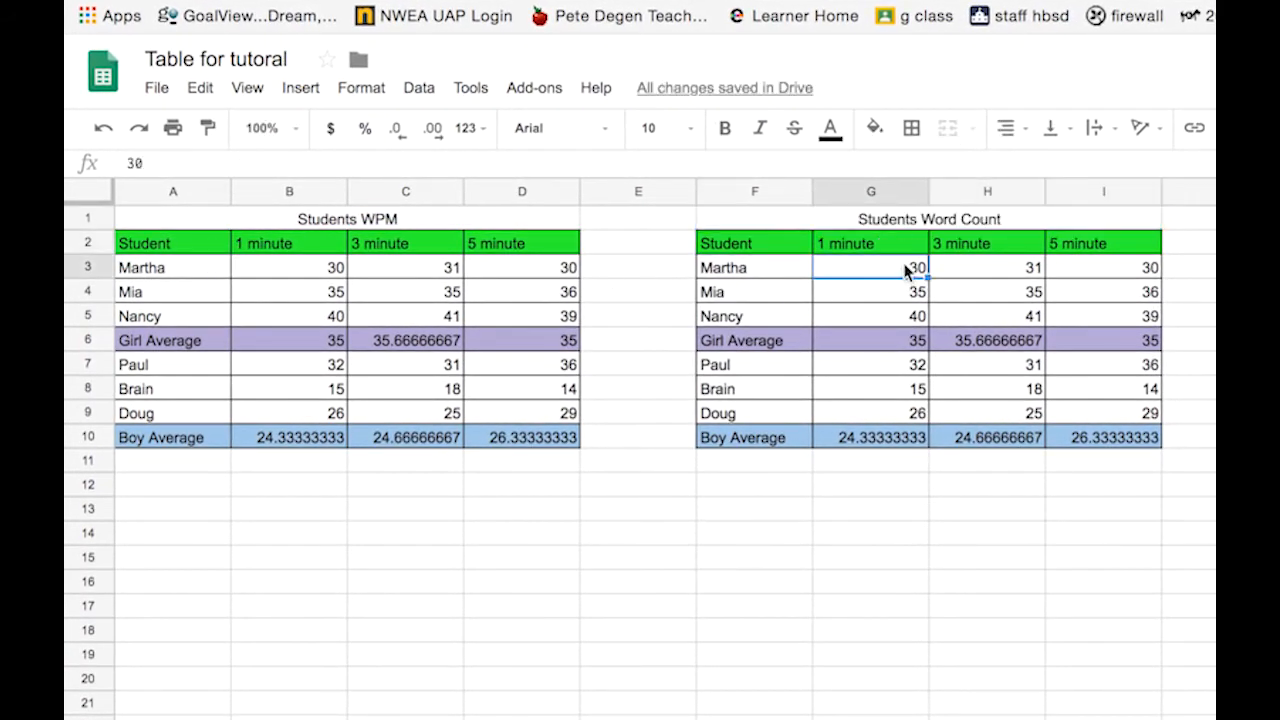
left_click(1030, 269)
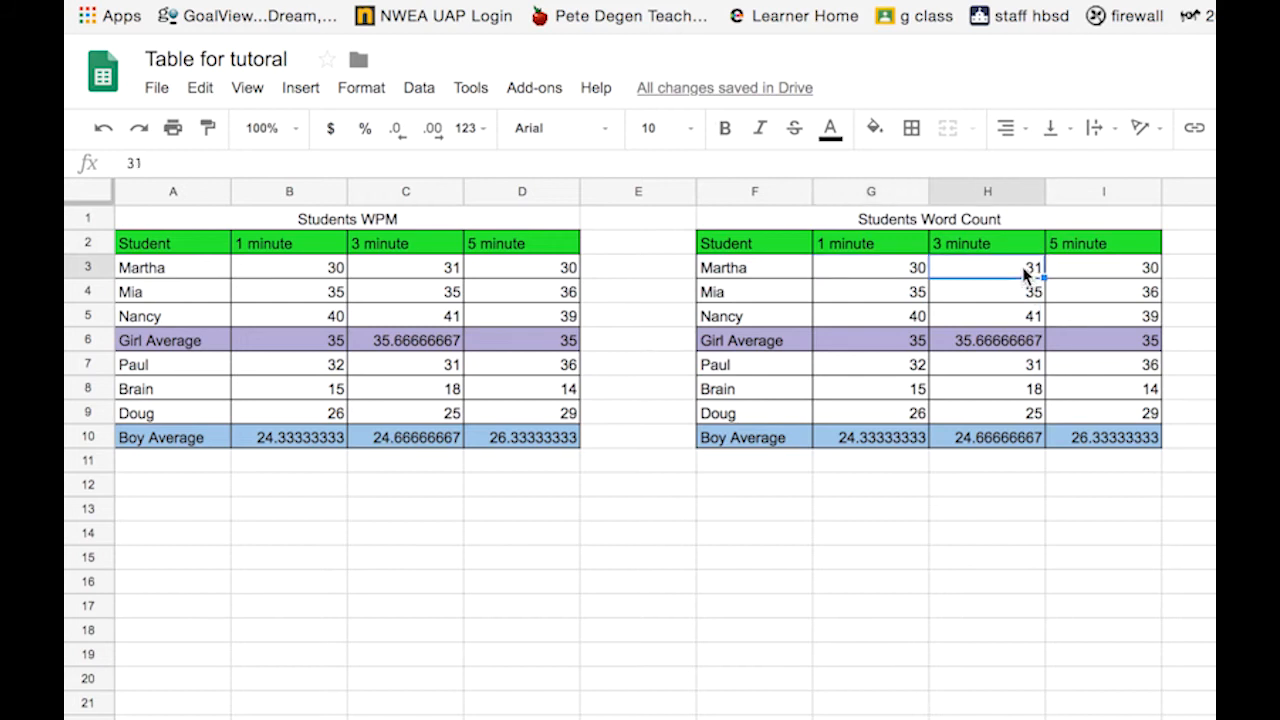
left_click(1147, 322, "shift")
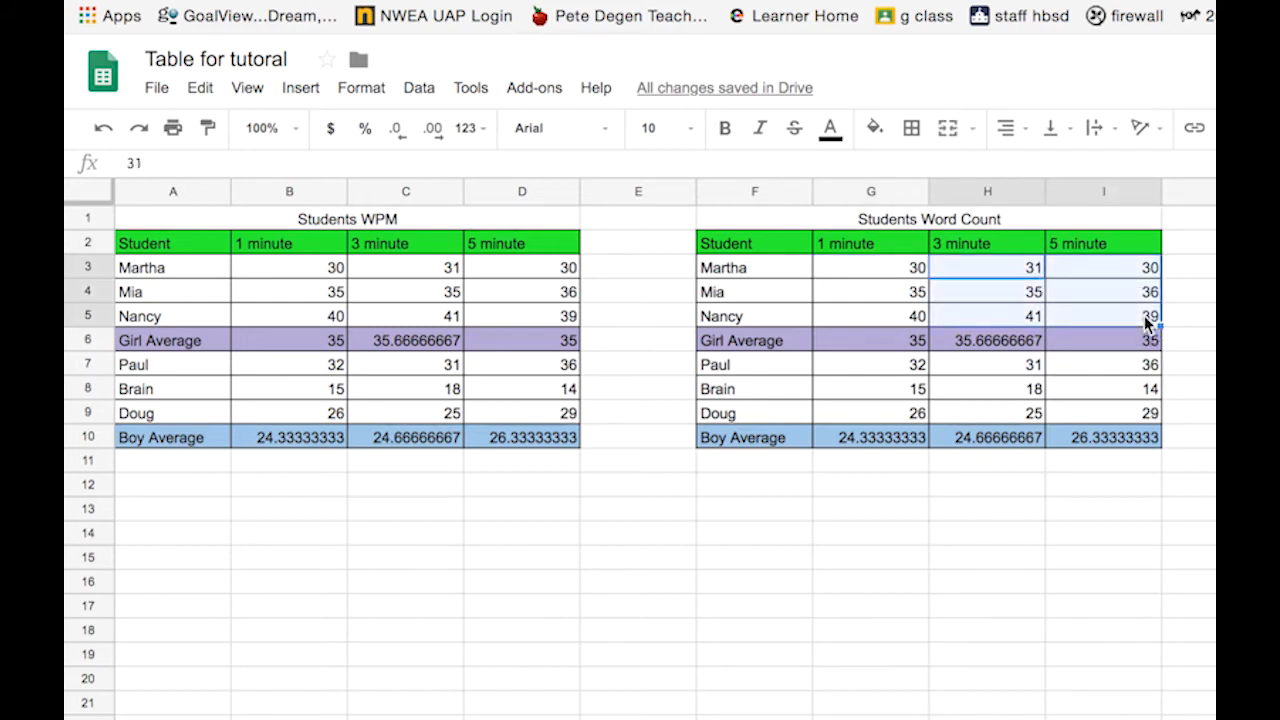
key("Delete")
left_click(1011, 374)
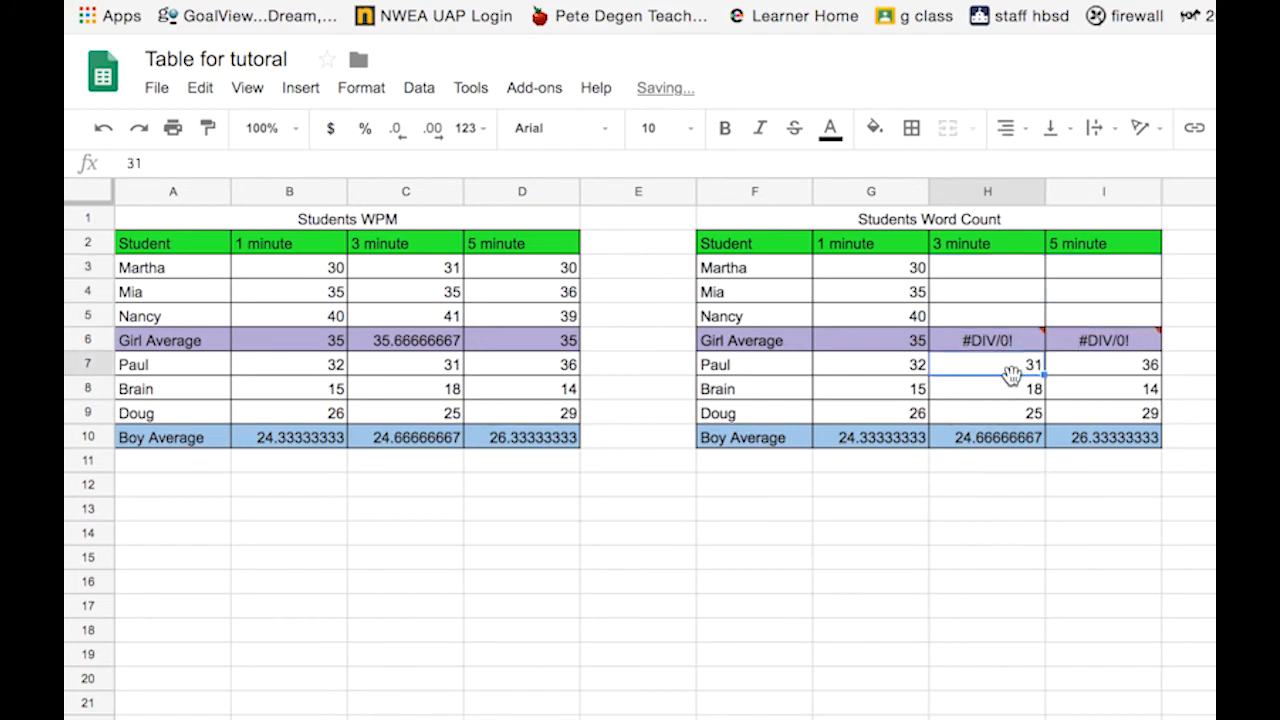
left_click(1138, 422, "shift")
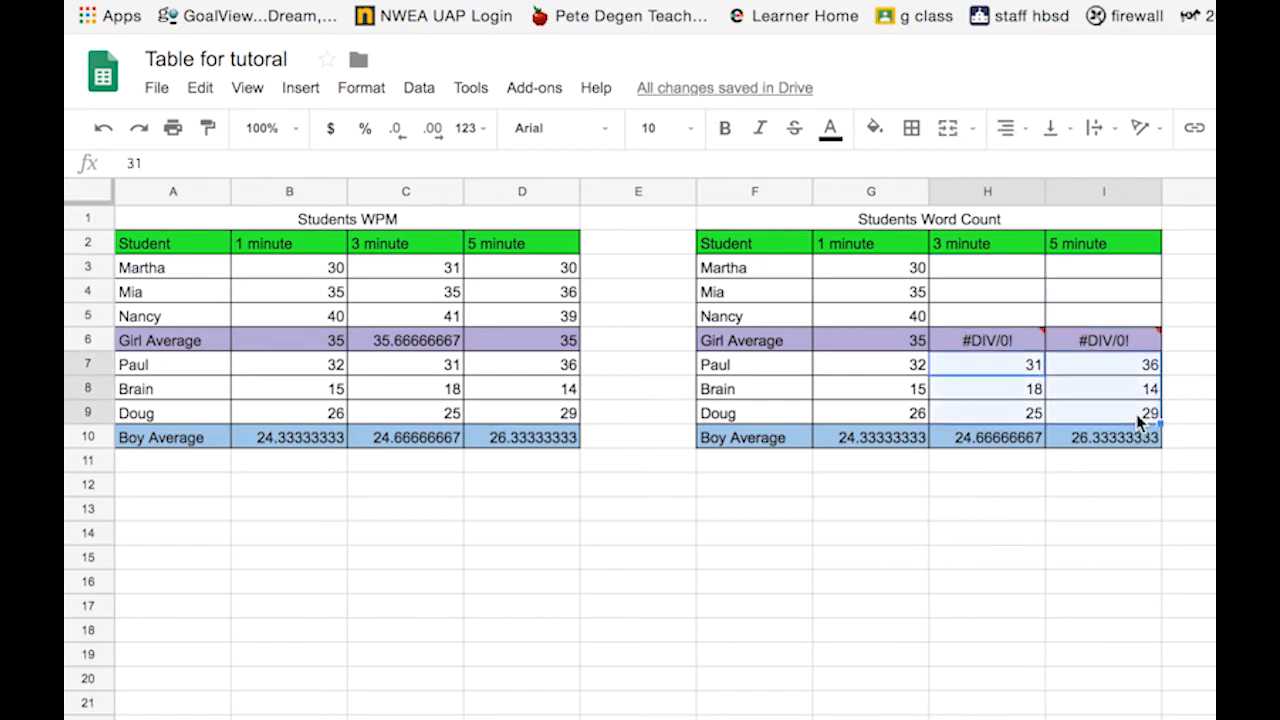
key("Delete")
mouse_move(994, 446)
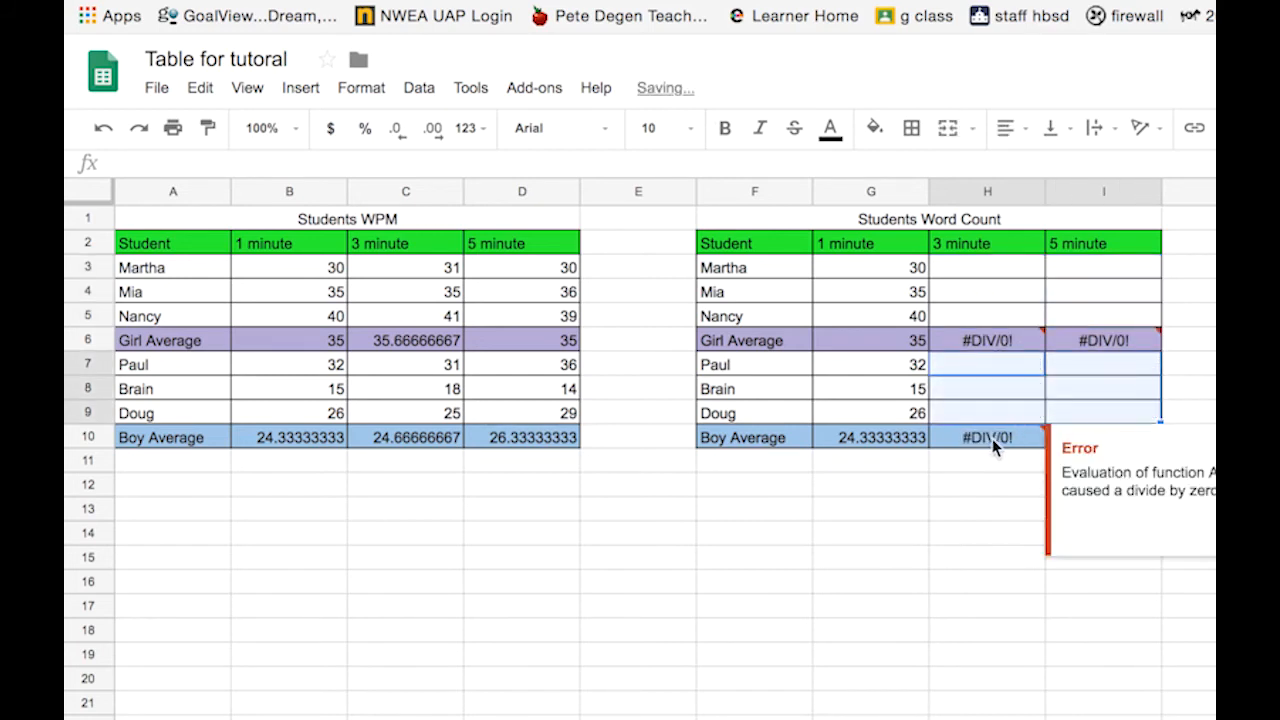
mouse_move(975, 337)
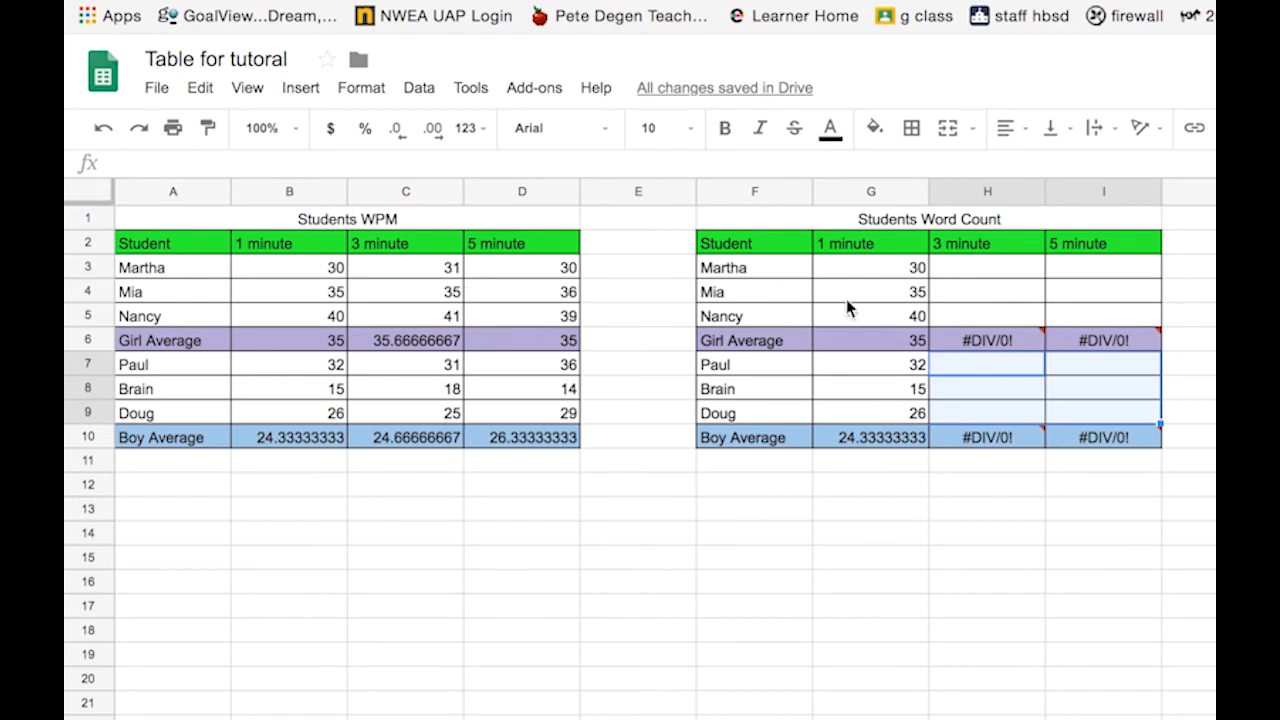
Enter the formula =PRODUCT(C3*3) in H3 and fill it down to H5 for the girls' 3 minute word counts
left_click(946, 270)
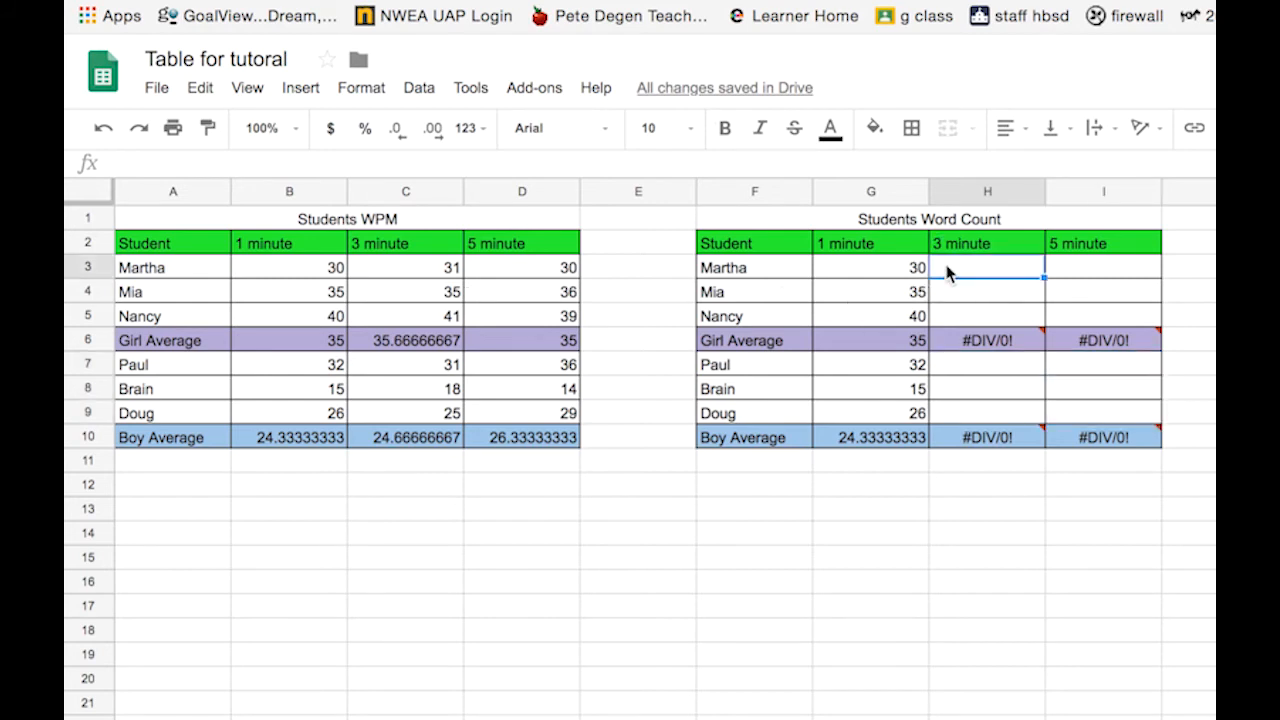
type("=produc")
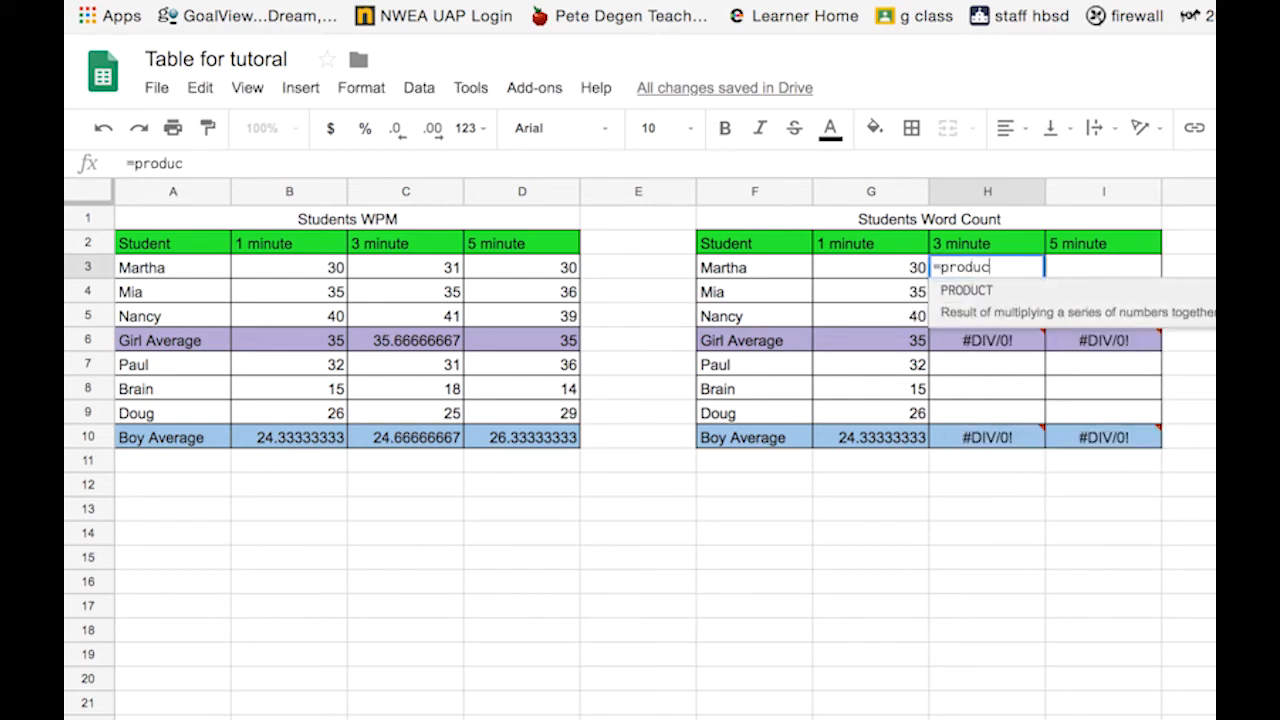
left_click(992, 297)
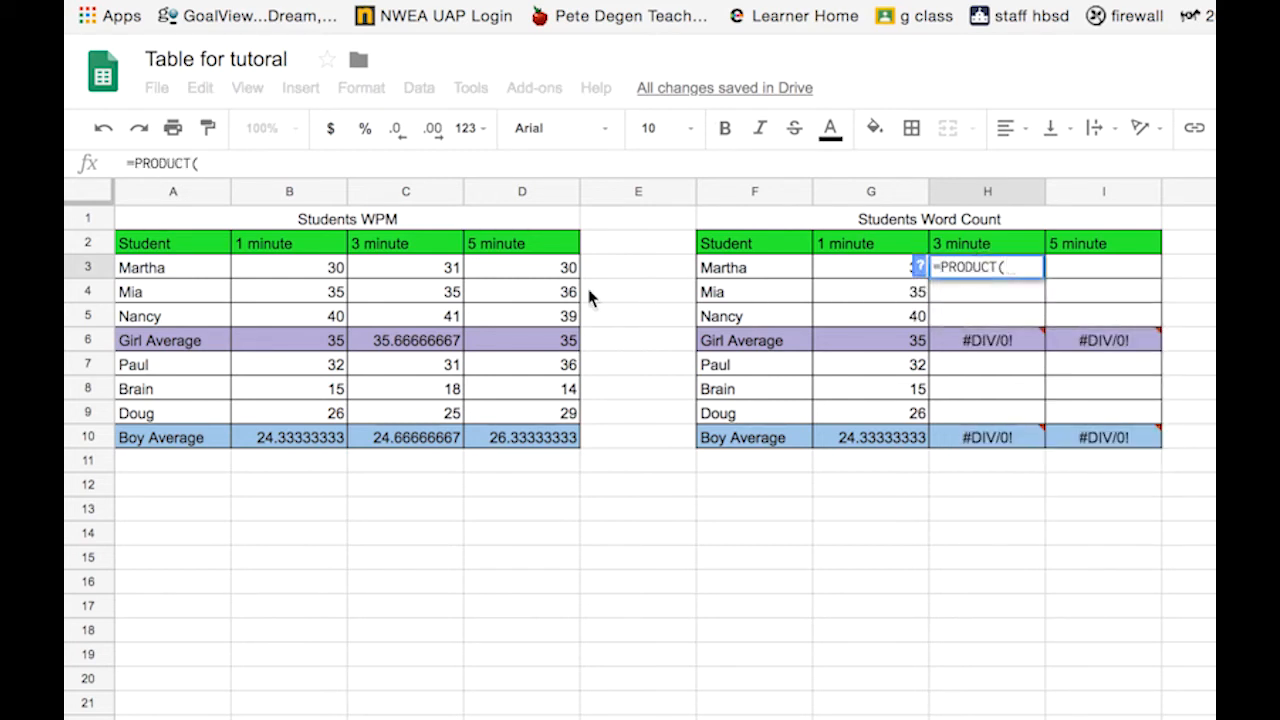
left_click(446, 272)
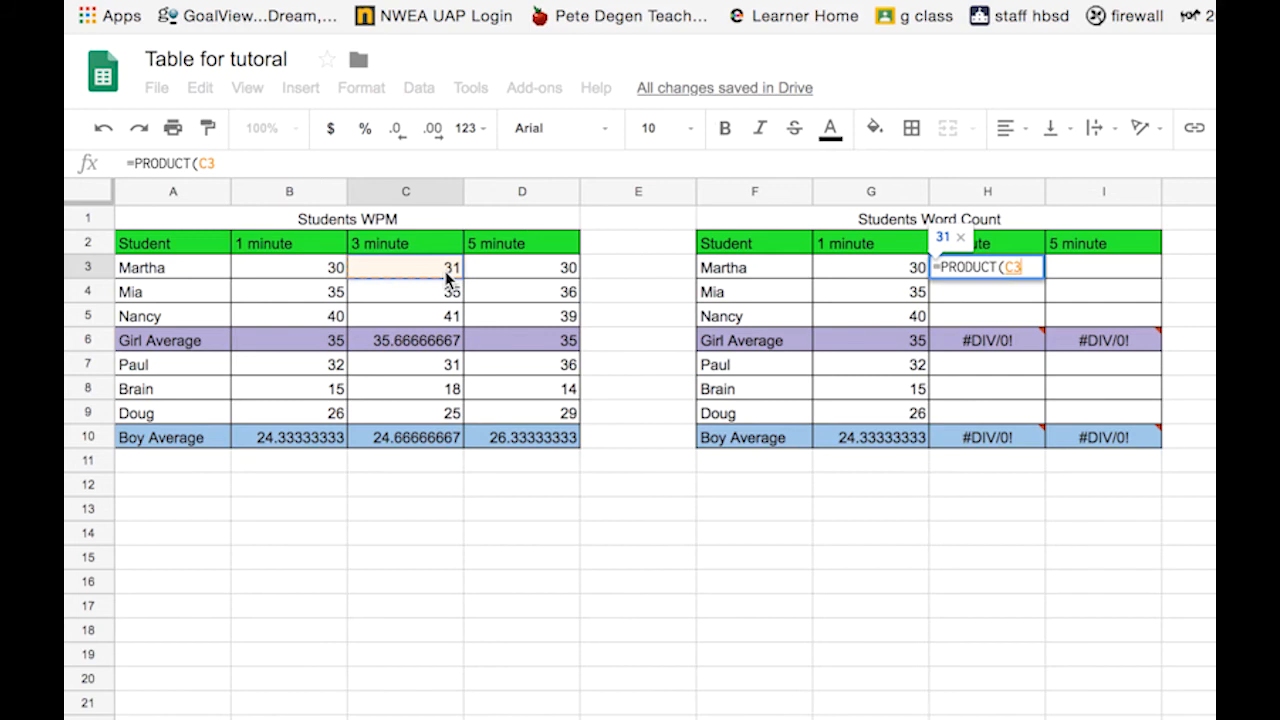
type("*")
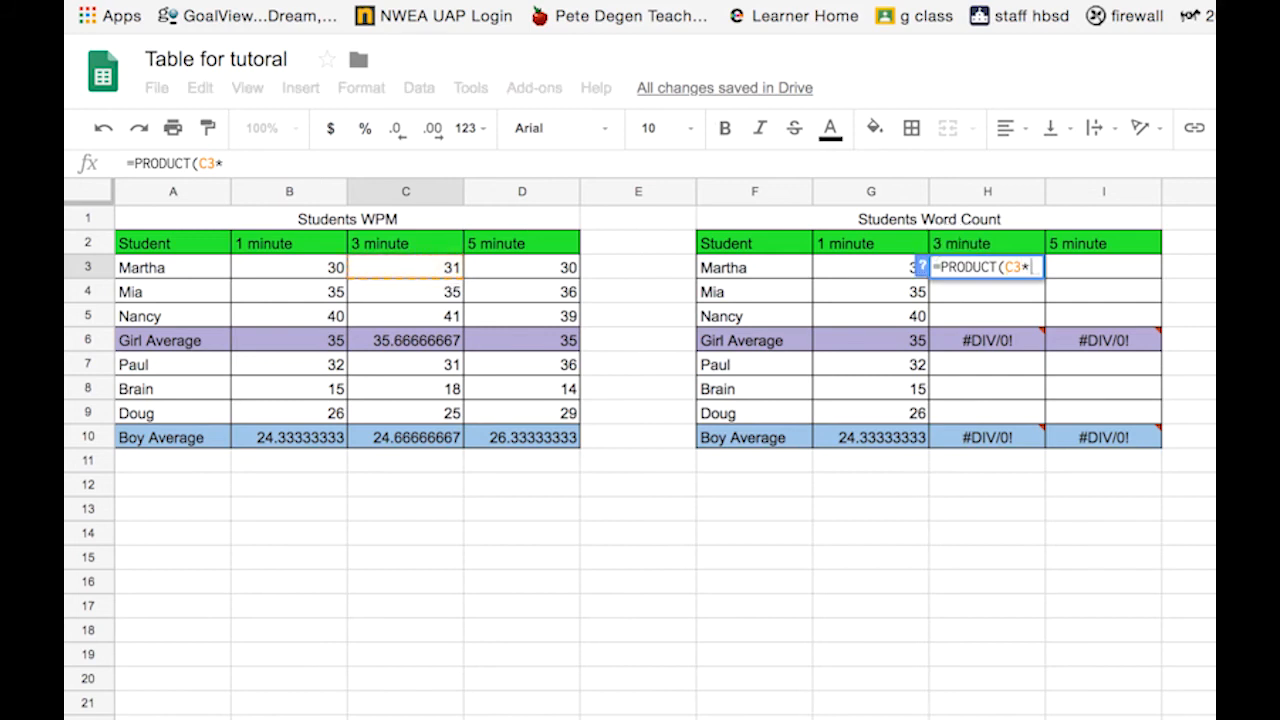
type("3")
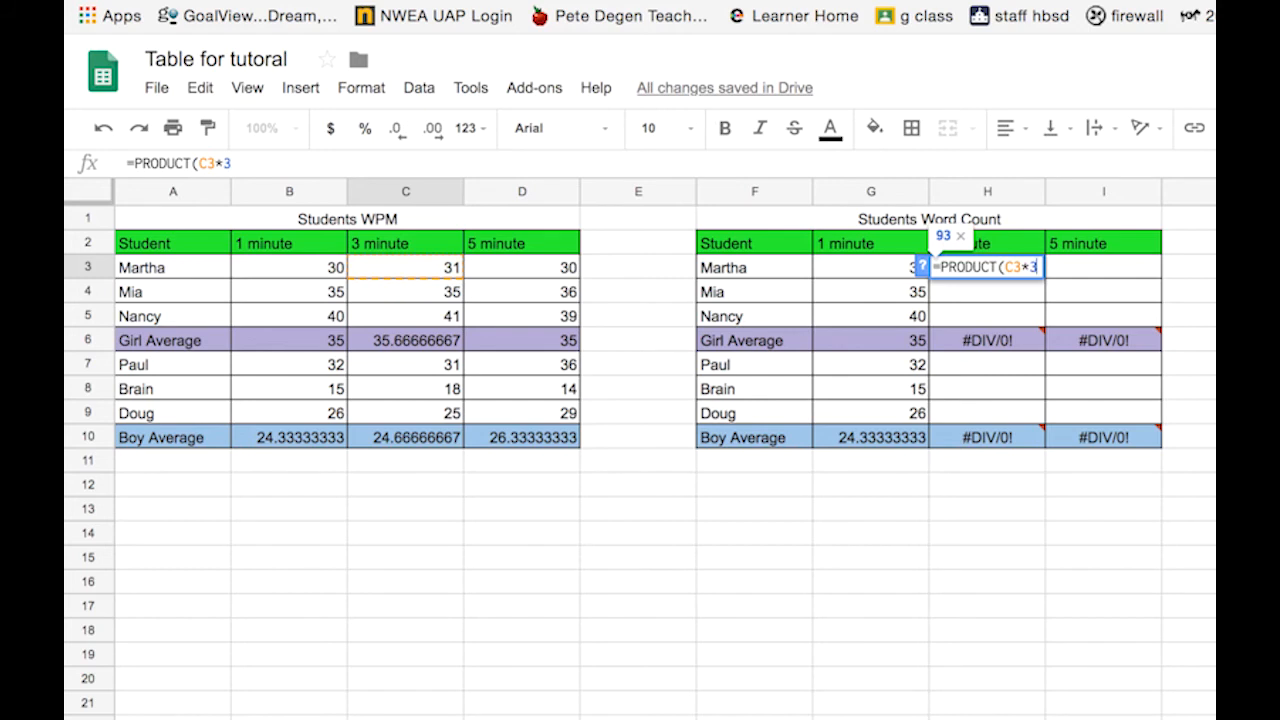
type(")")
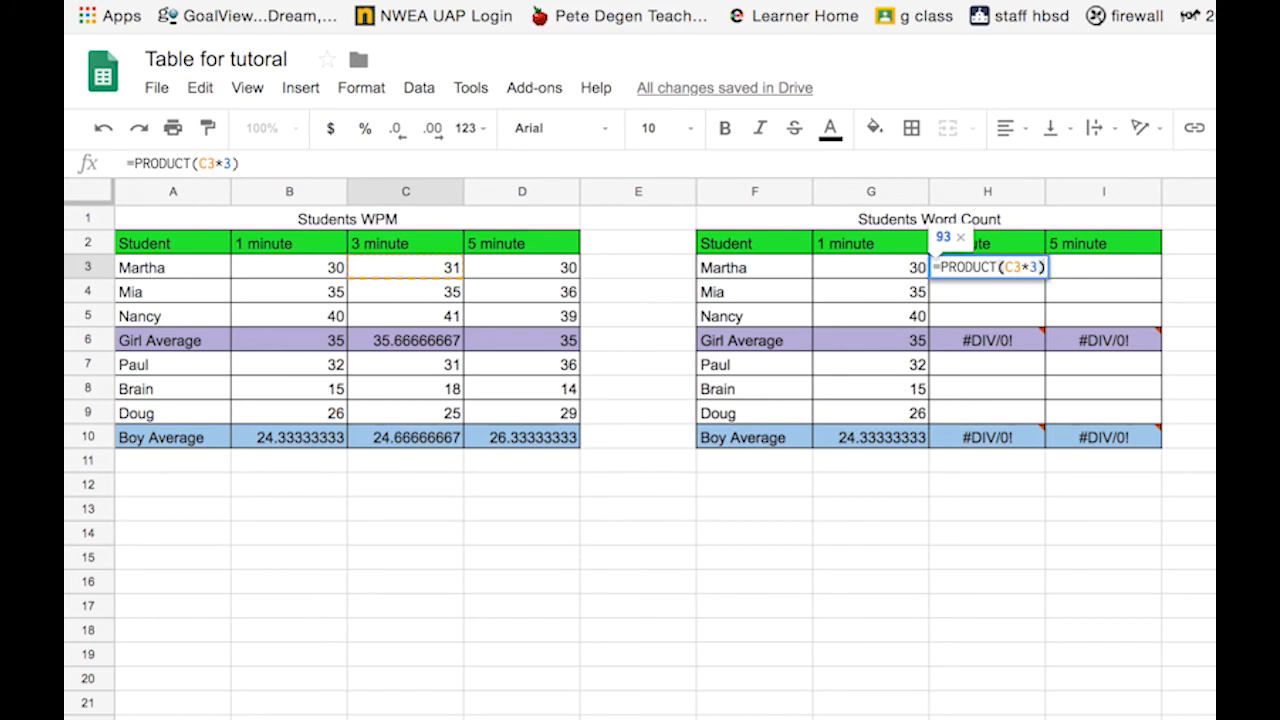
key("Return")
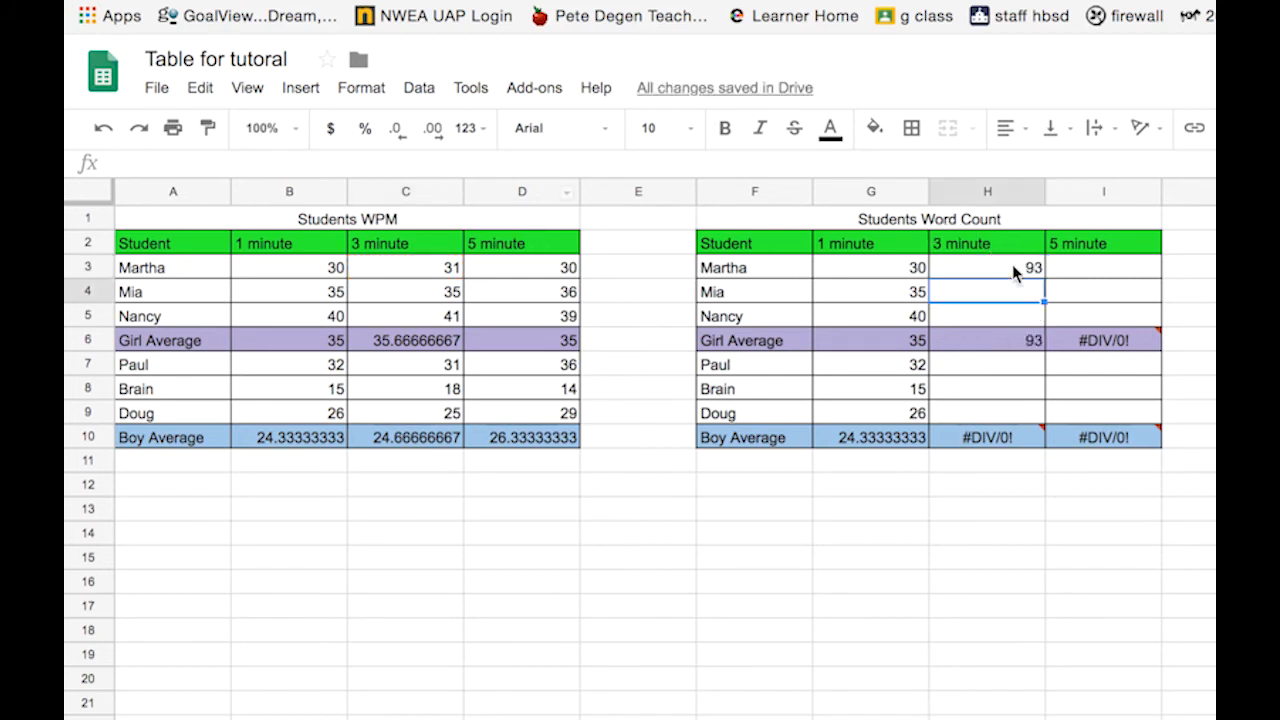
left_click(1034, 267)
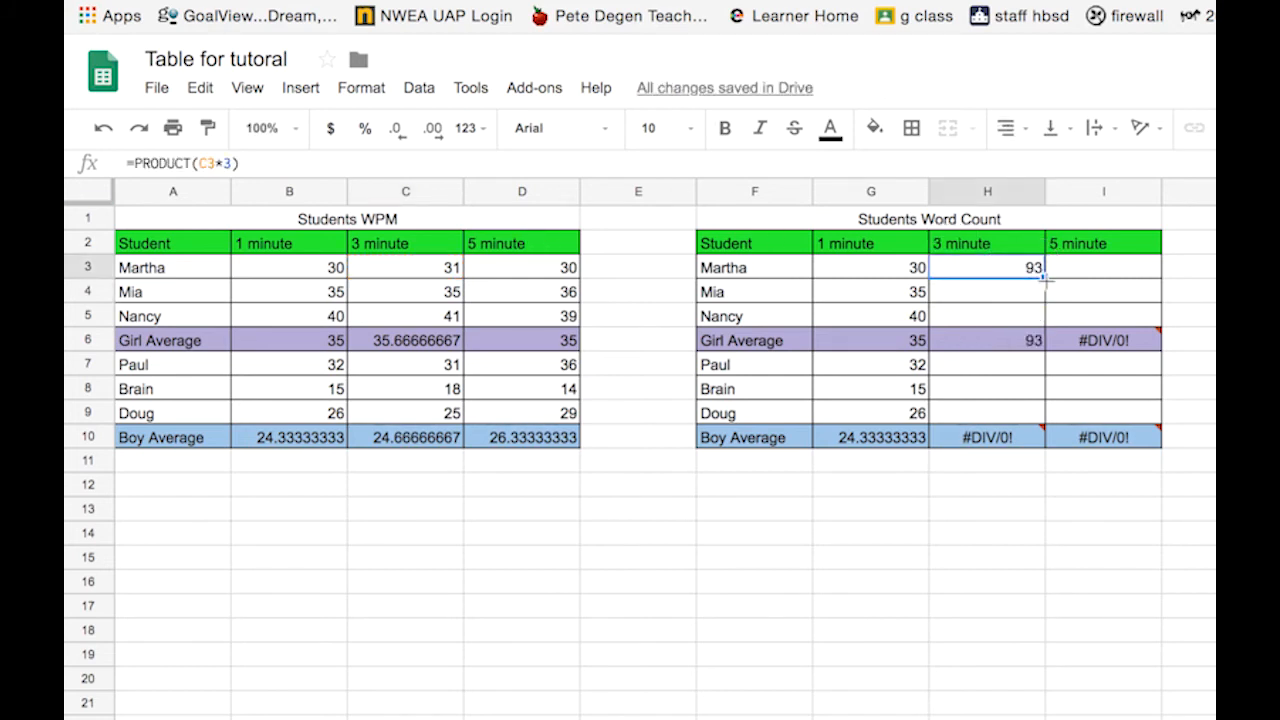
left_click_drag(1042, 277, 1136, 313)
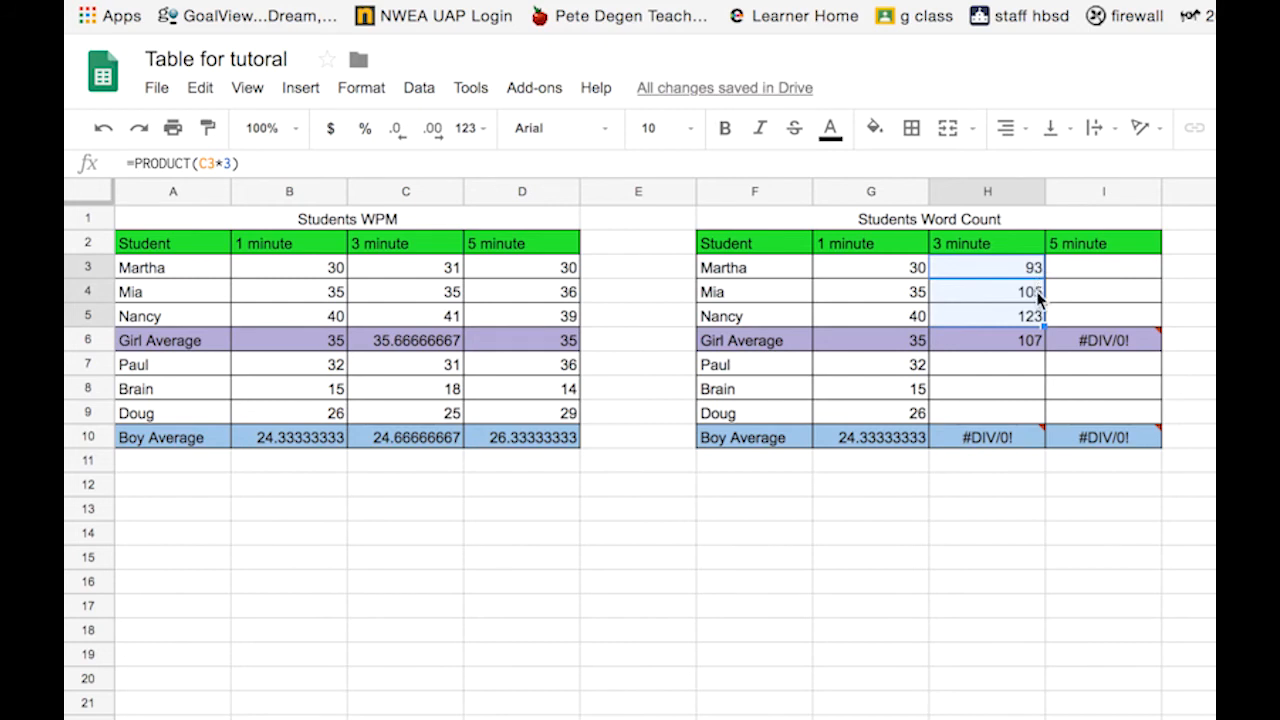
Enter the formula =PRODUCT(D3*5) in I3 and fill it down to I5 for the girls' 5 minute word counts
left_click(1085, 274)
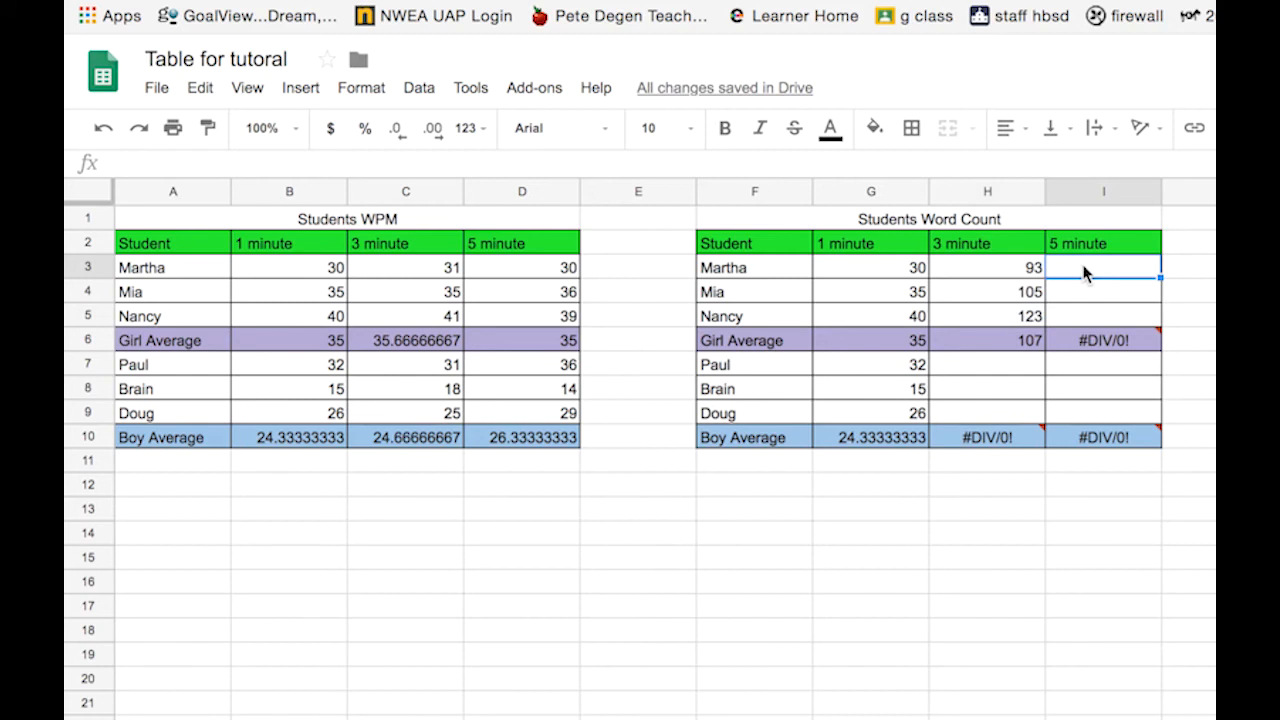
type("=")
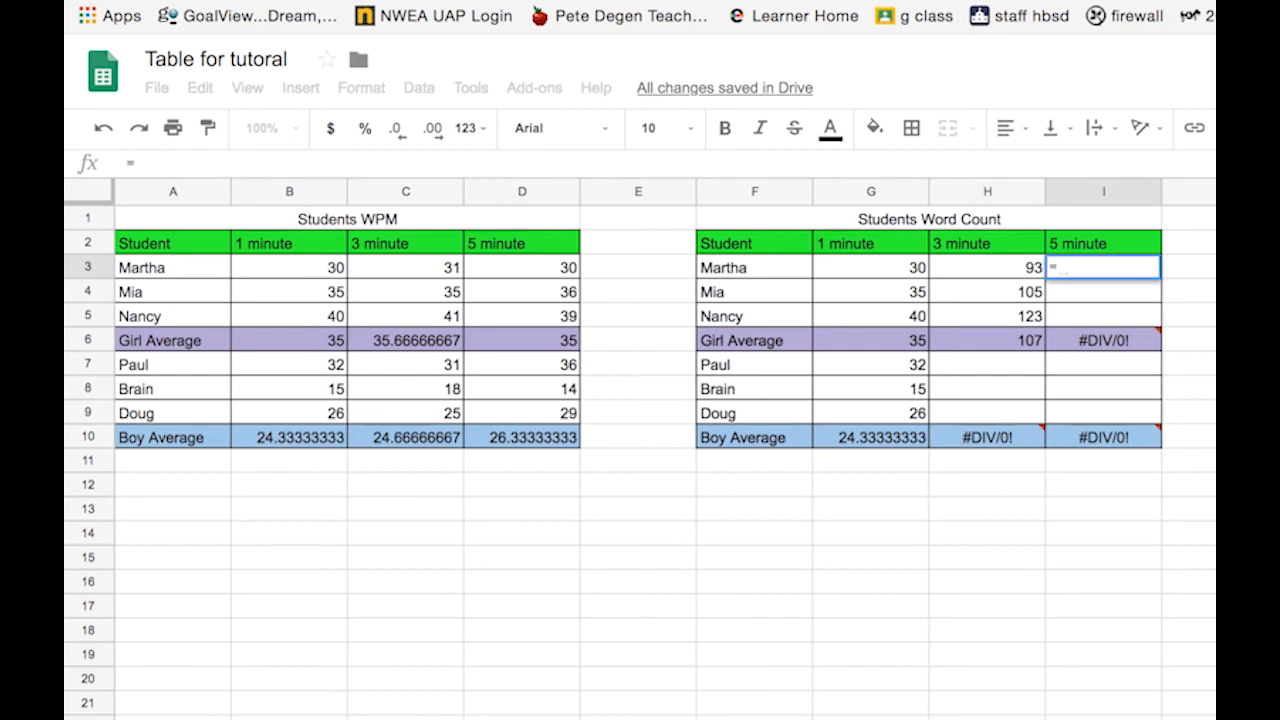
type("produ")
key("Tab")
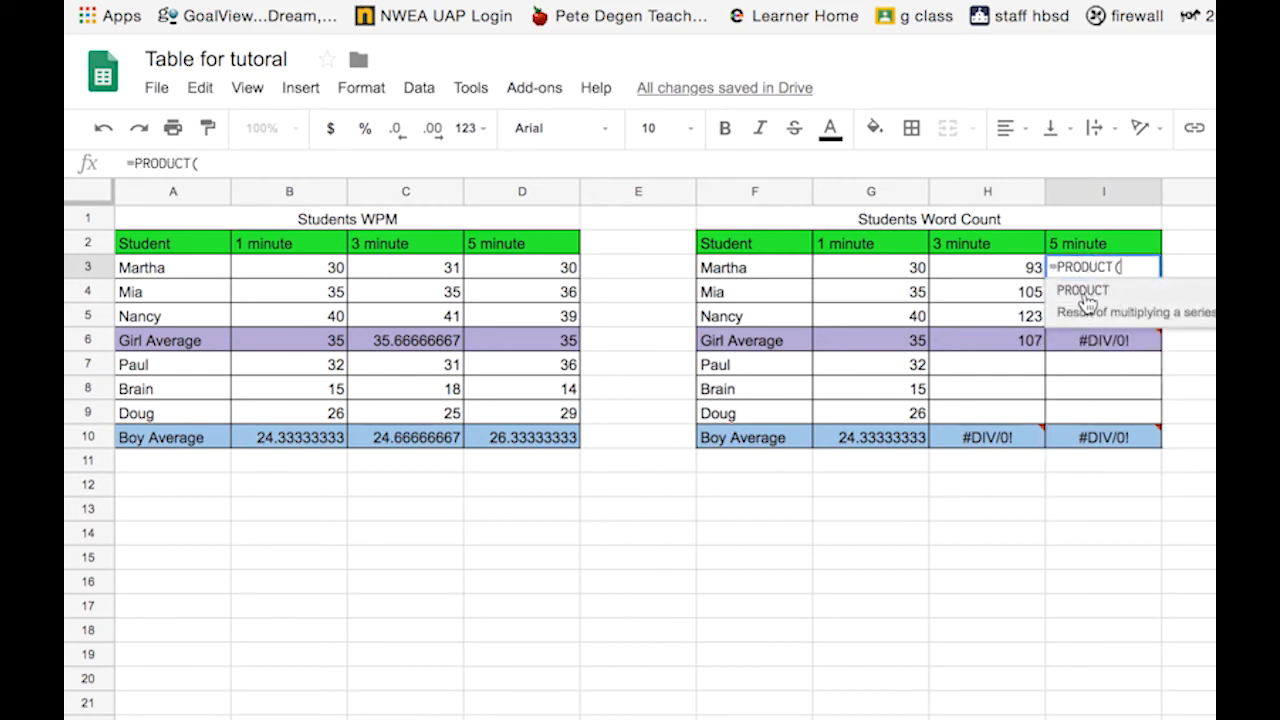
left_click(545, 275)
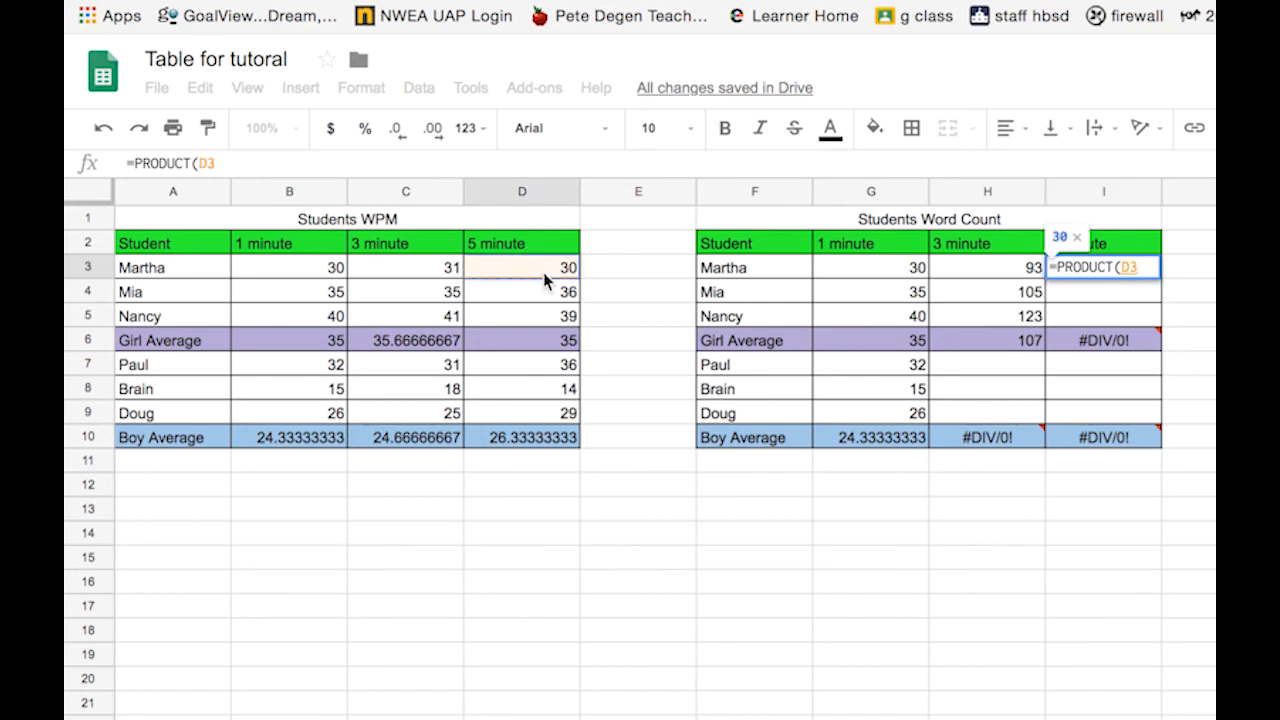
type("*")
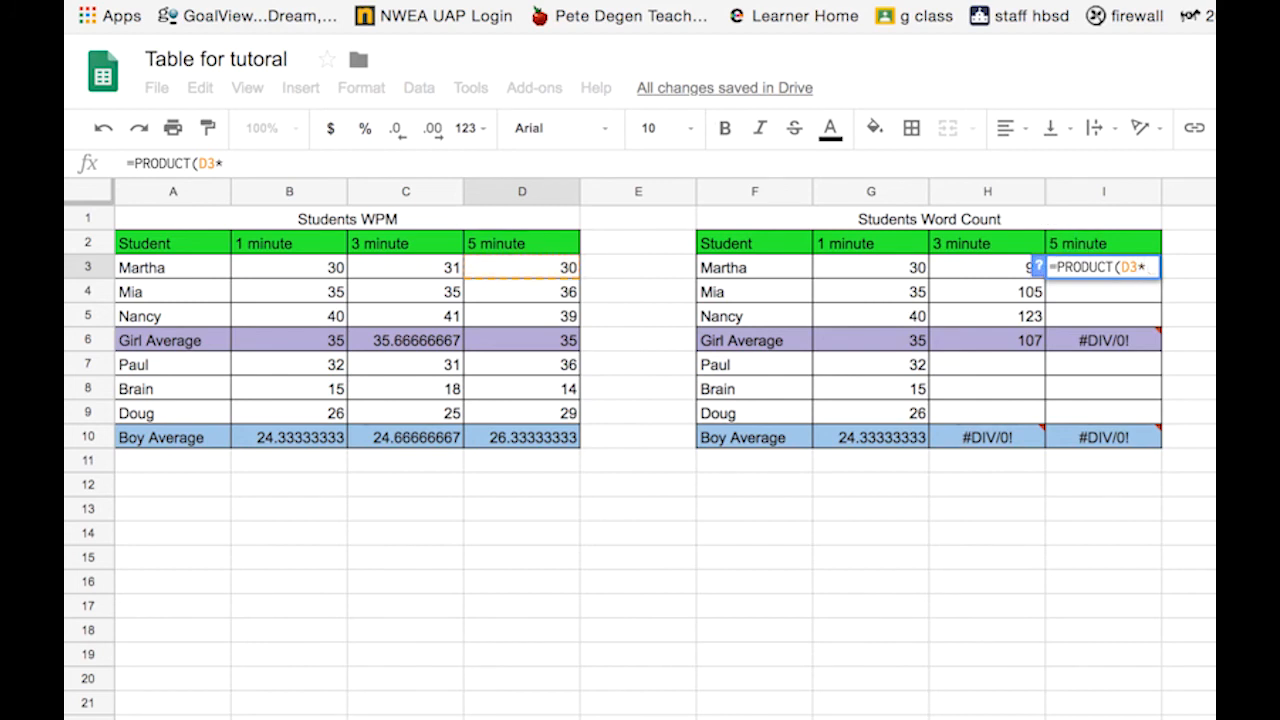
type("50")
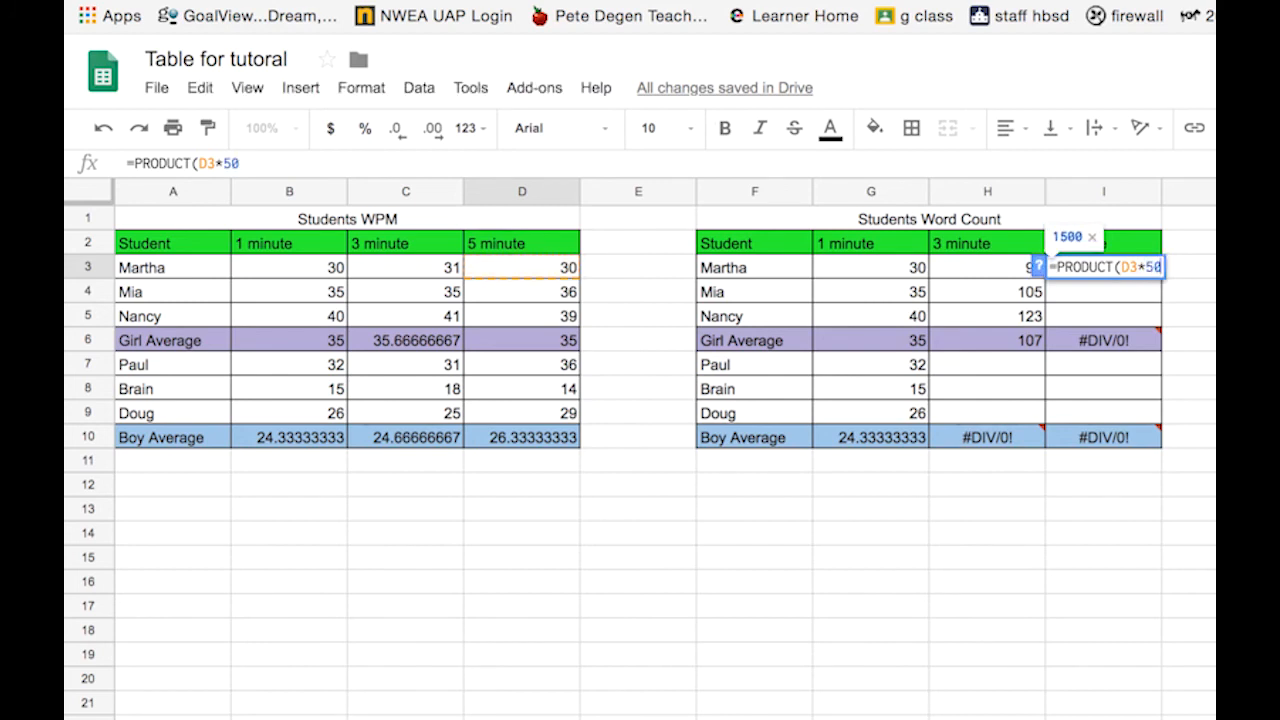
key("BackSpace")
type(")")
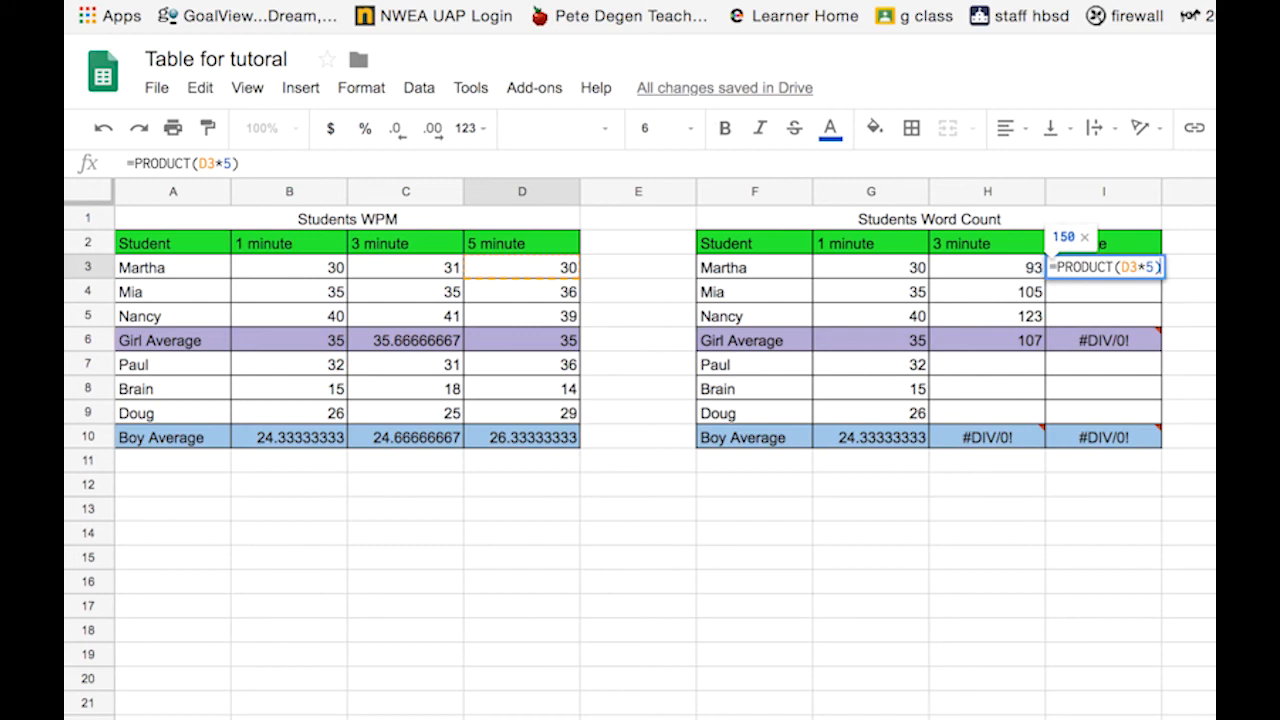
key("Return")
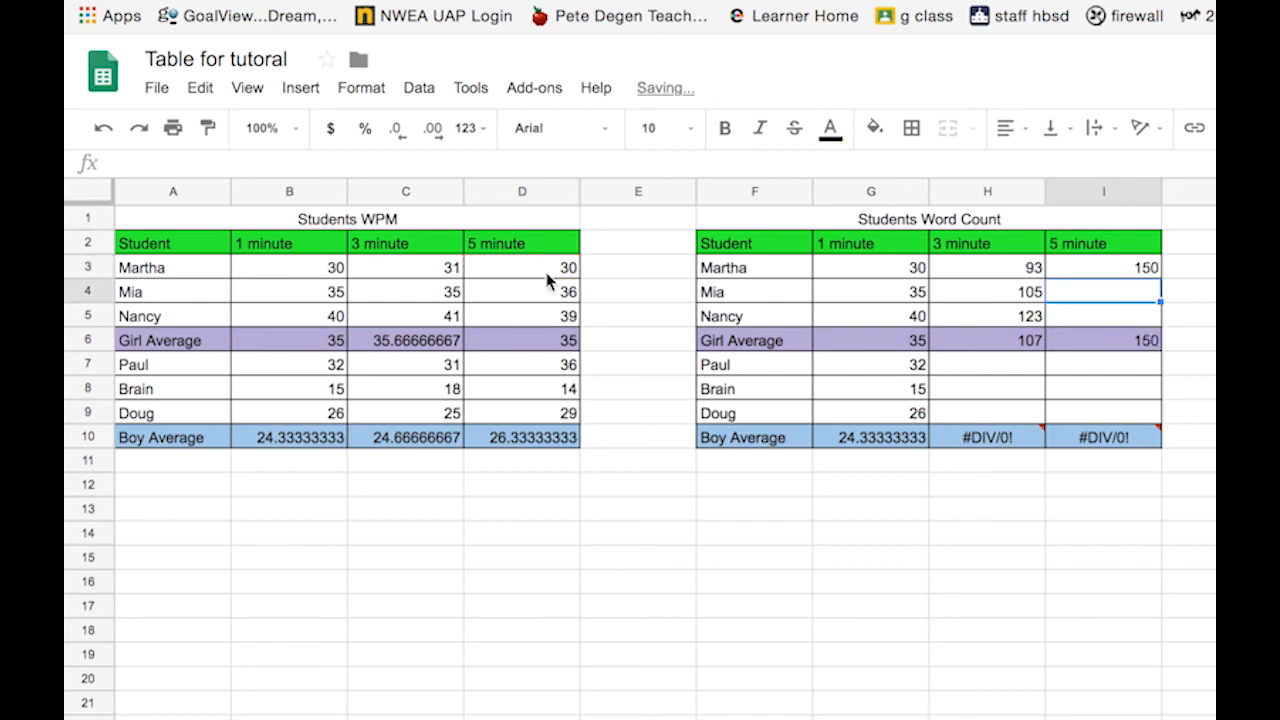
left_click(1144, 268)
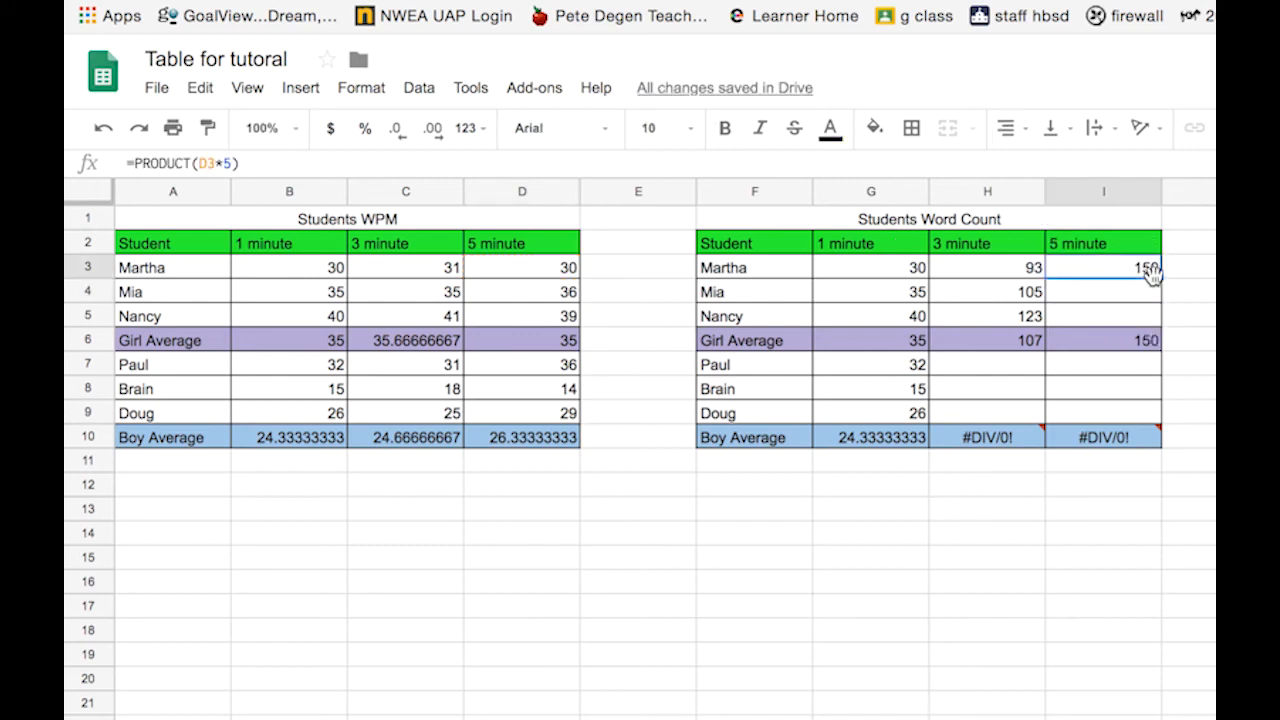
left_click_drag(1160, 279, 1157, 320)
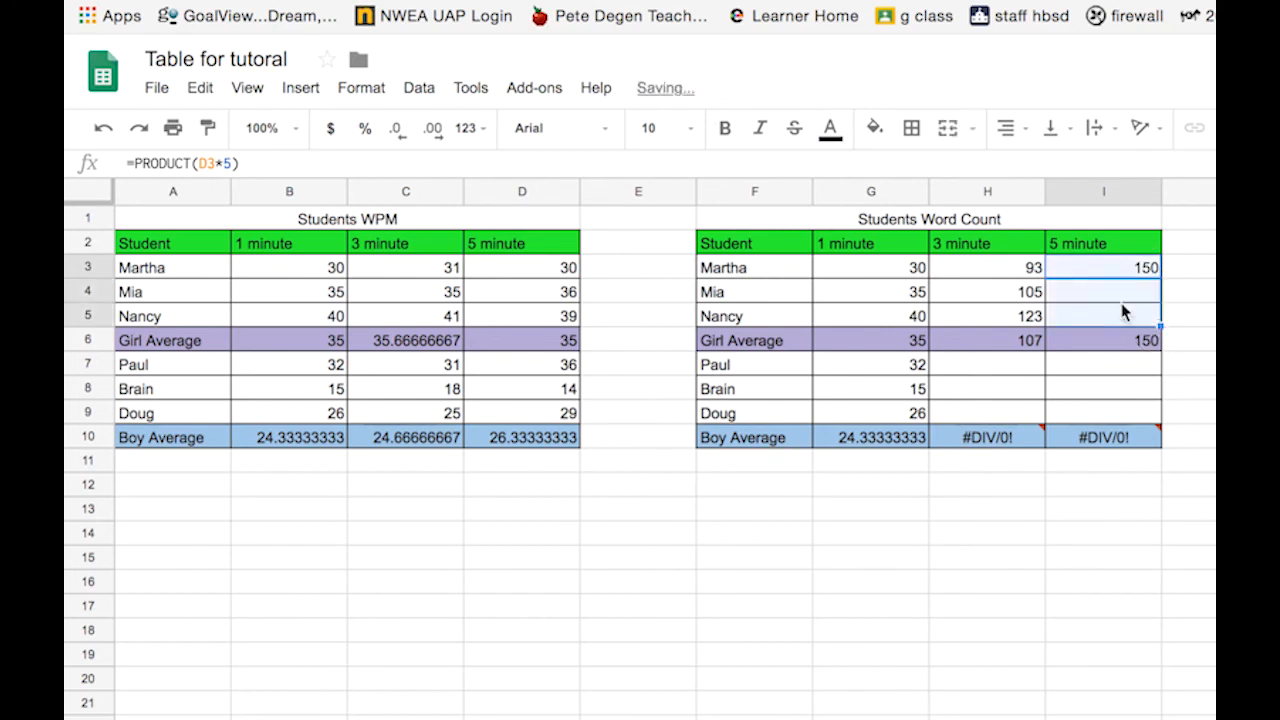
Enter the formula =PRODUCT(C7*3) in H7 and fill it down to H9 for the boys' 3 minute word counts
left_click(966, 365)
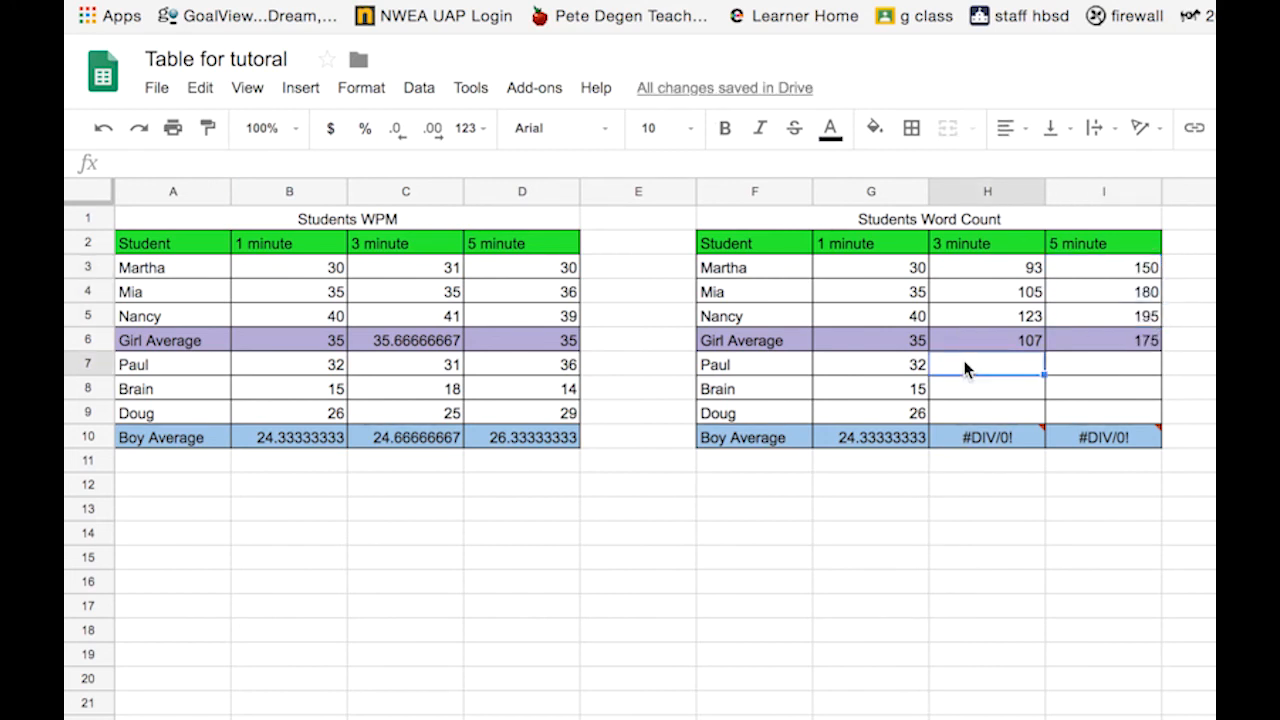
type("=pro")
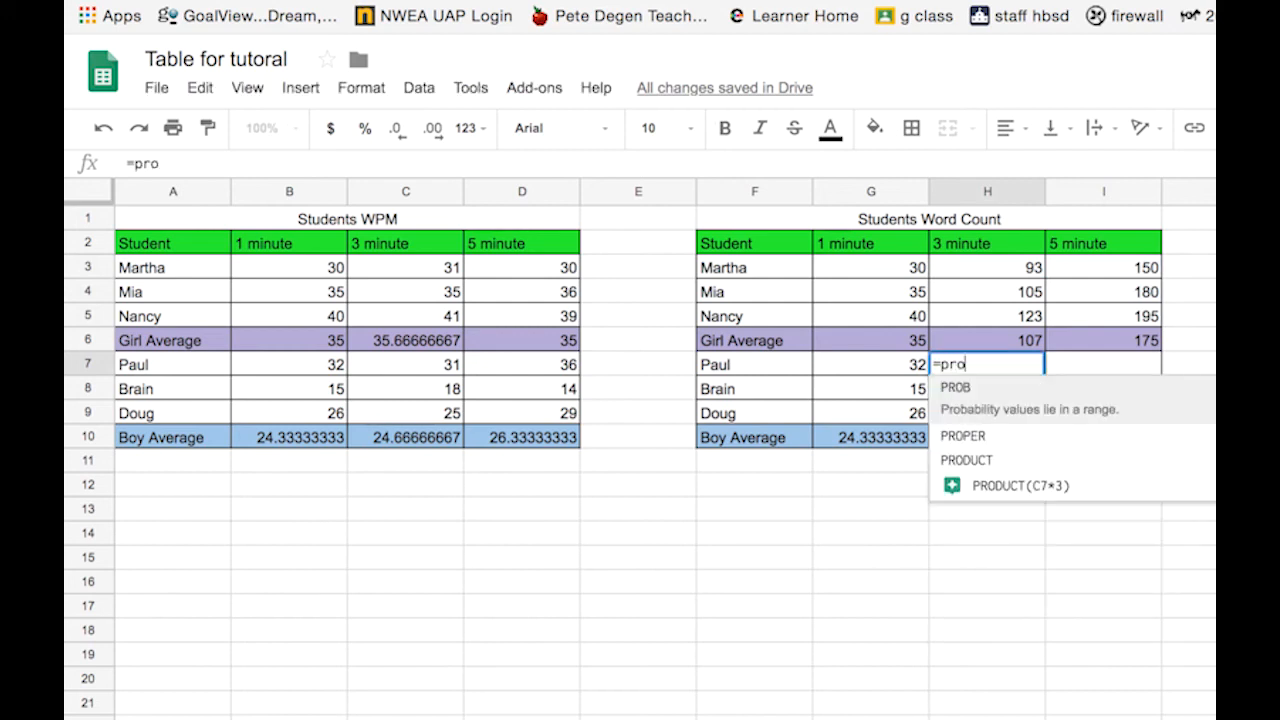
left_click(975, 460)
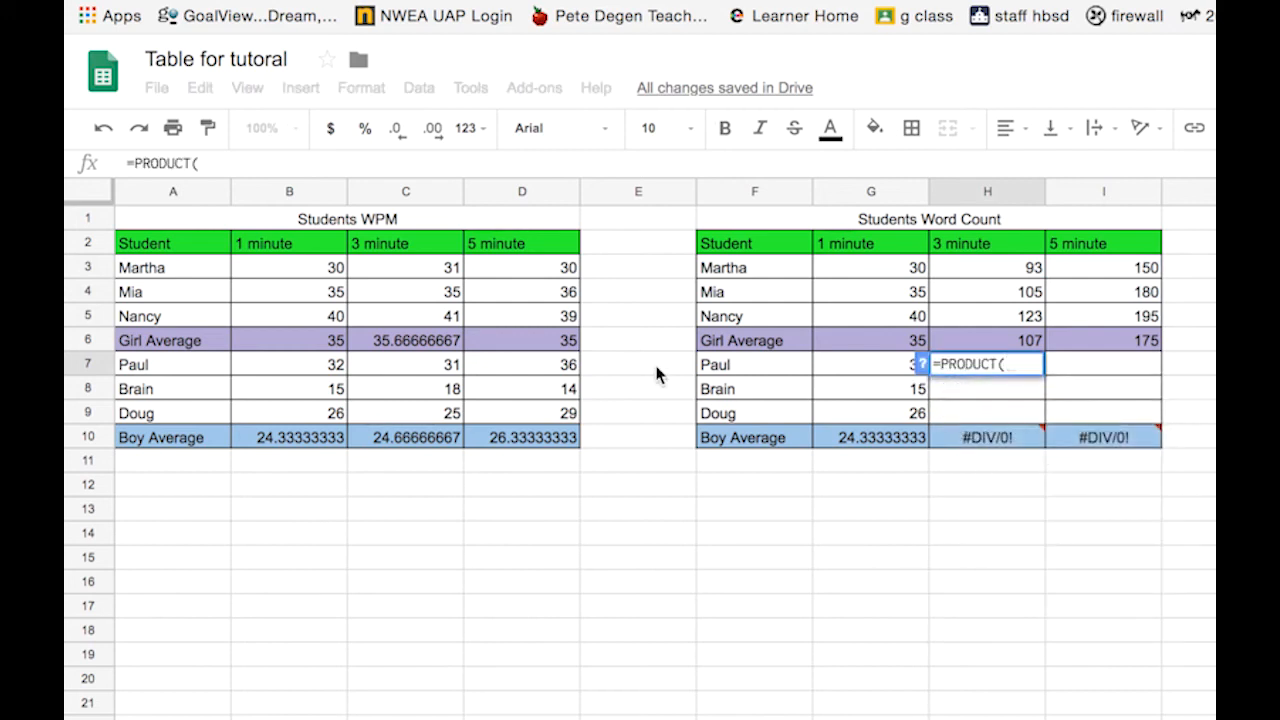
left_click(437, 372)
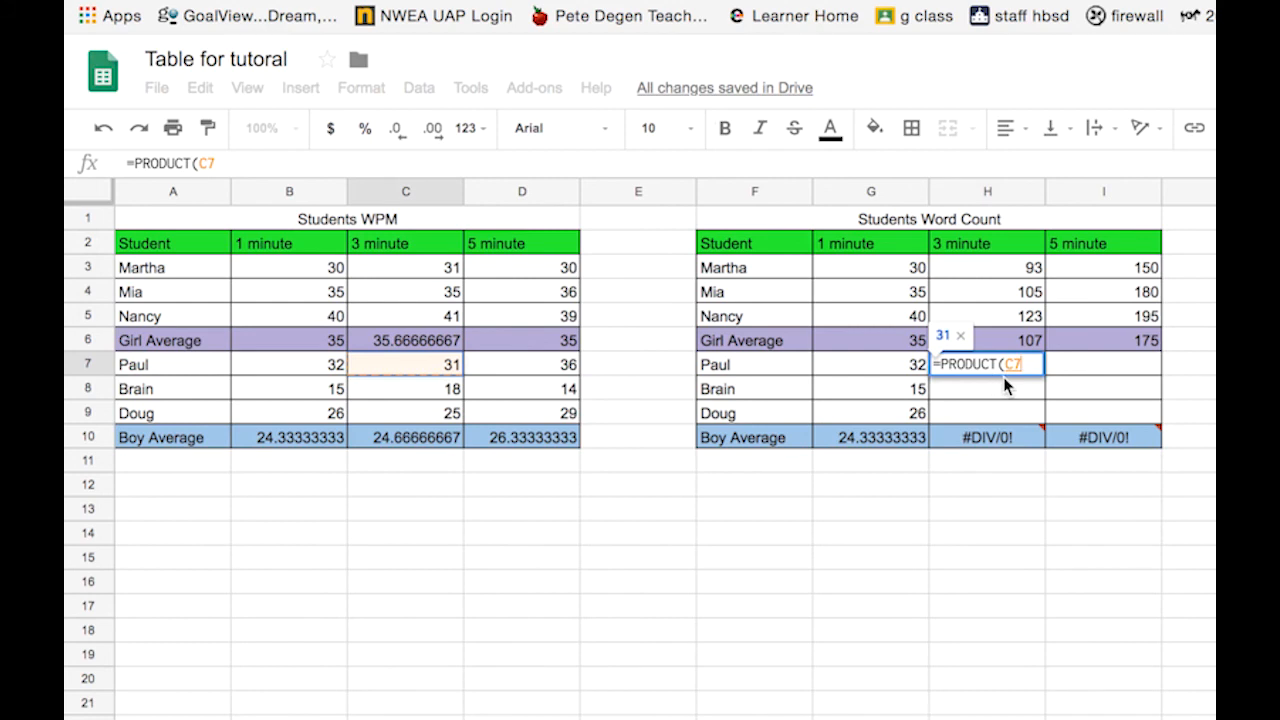
type("*3")
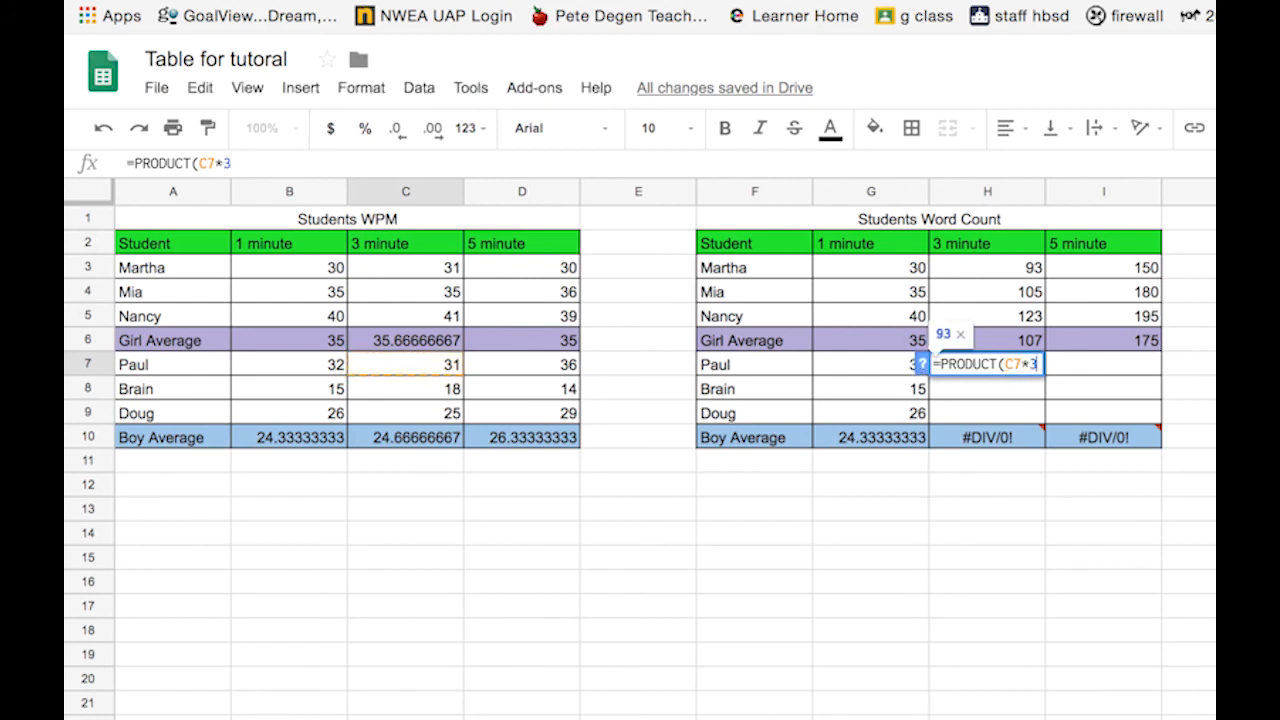
type(")")
key("Return")
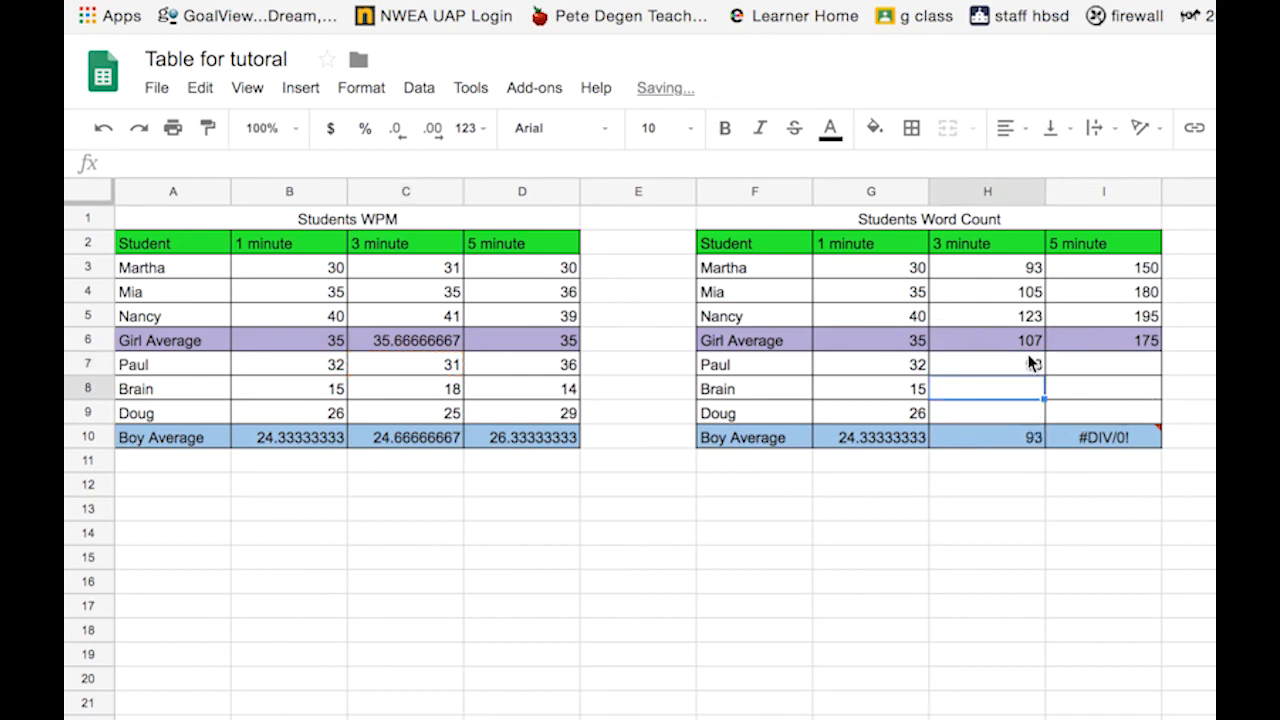
key("Up")
key("Up")
left_click(1033, 368)
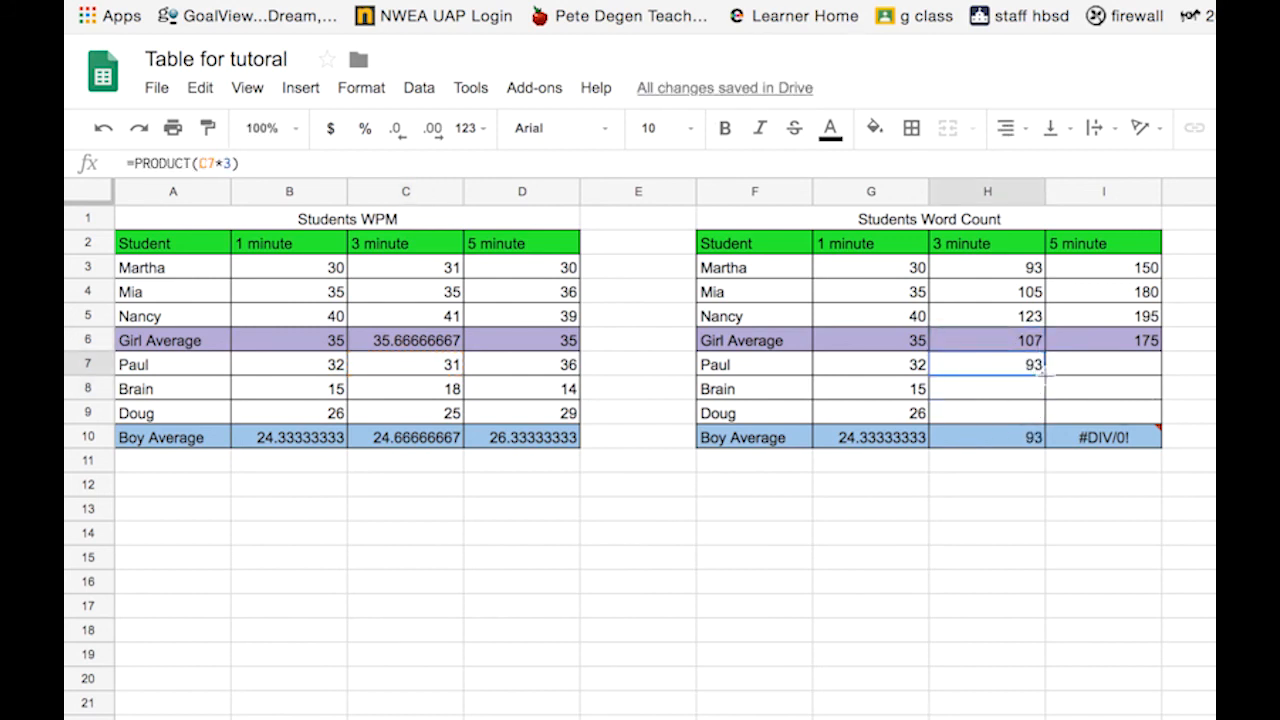
left_click_drag(1044, 375, 1040, 416)
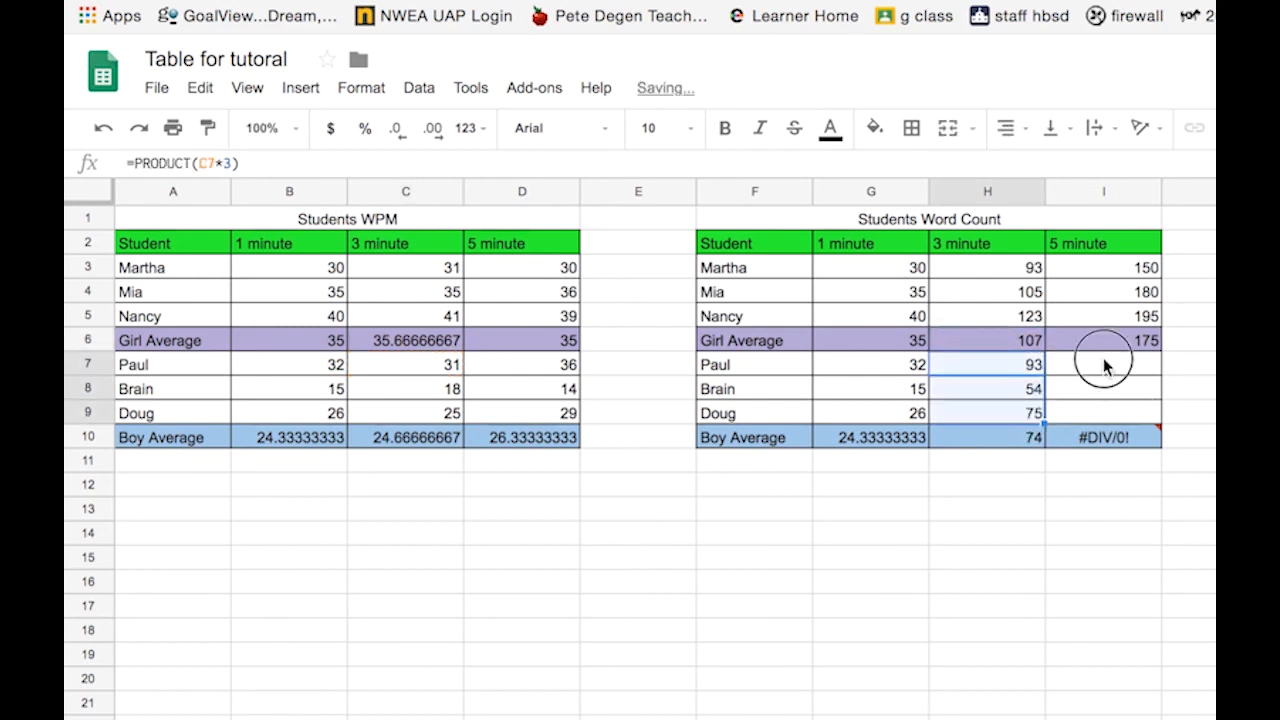
Enter the formula =PRODUCT(D7*5) in I7 and fill it down to I9 for the boys' 5 minute word counts
left_click(1101, 364)
type("=pro")
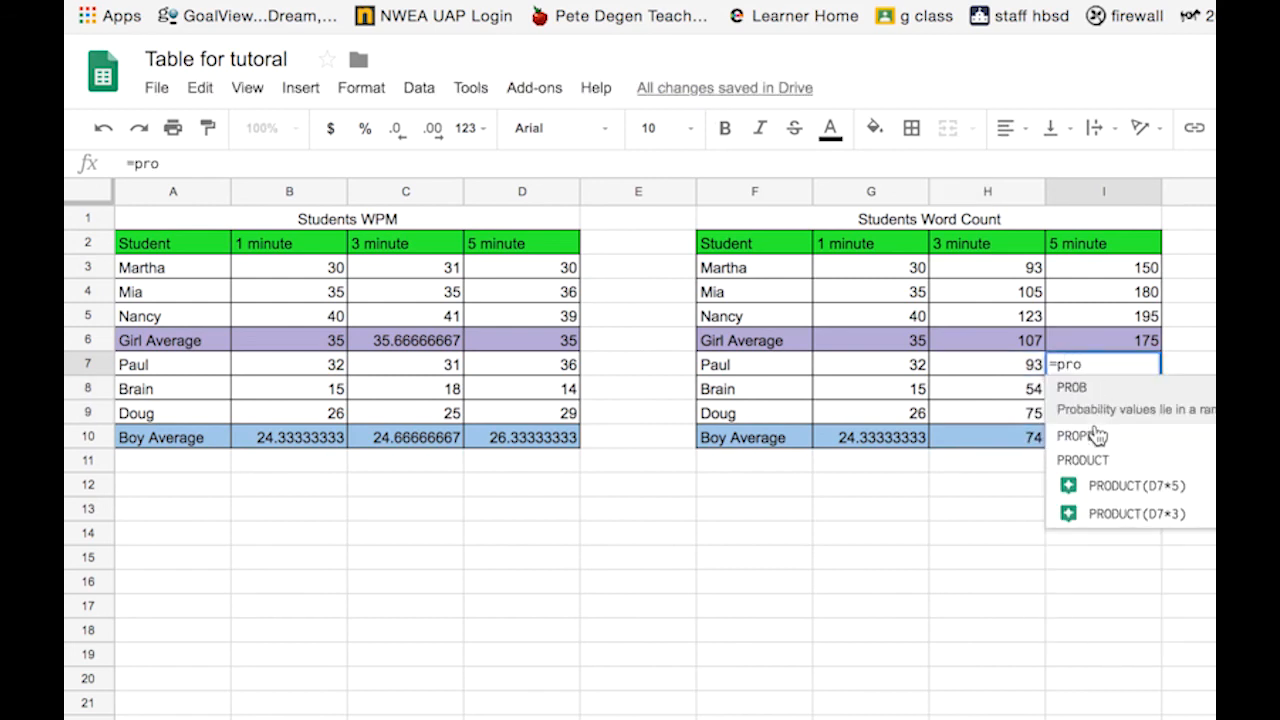
left_click(1085, 460)
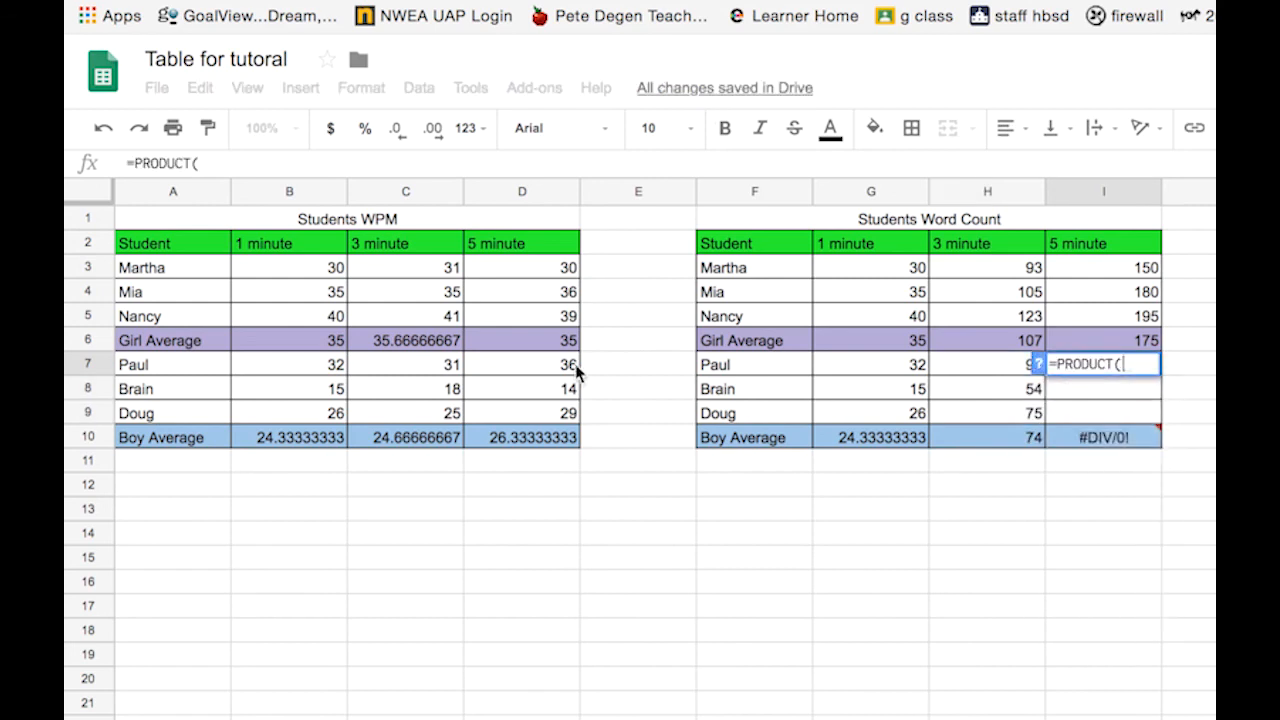
left_click(548, 376)
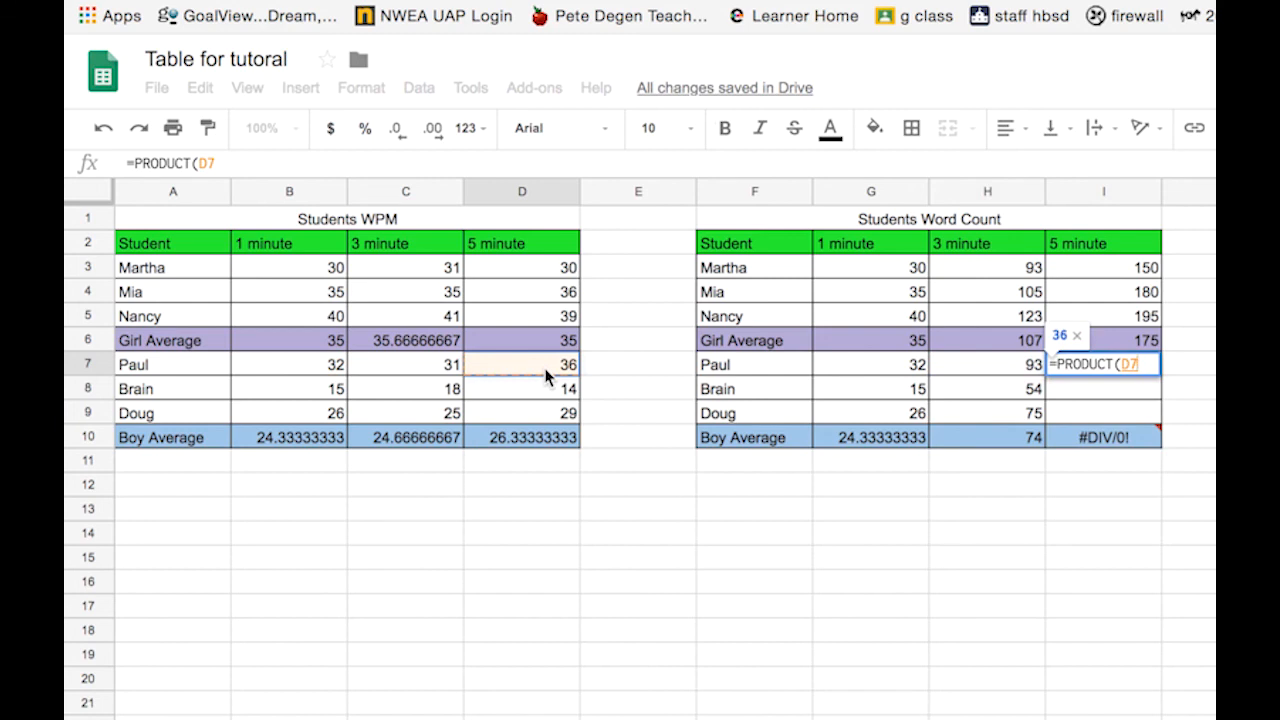
type("*5")
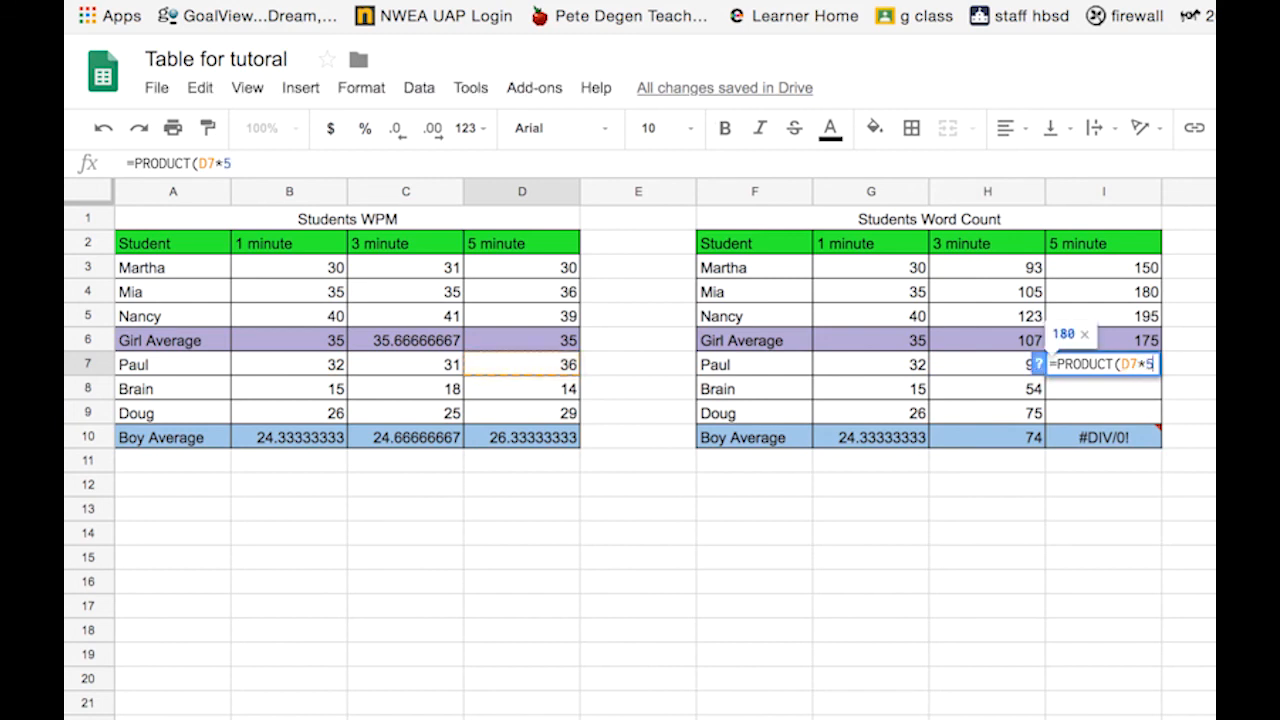
type(")")
key("Return")
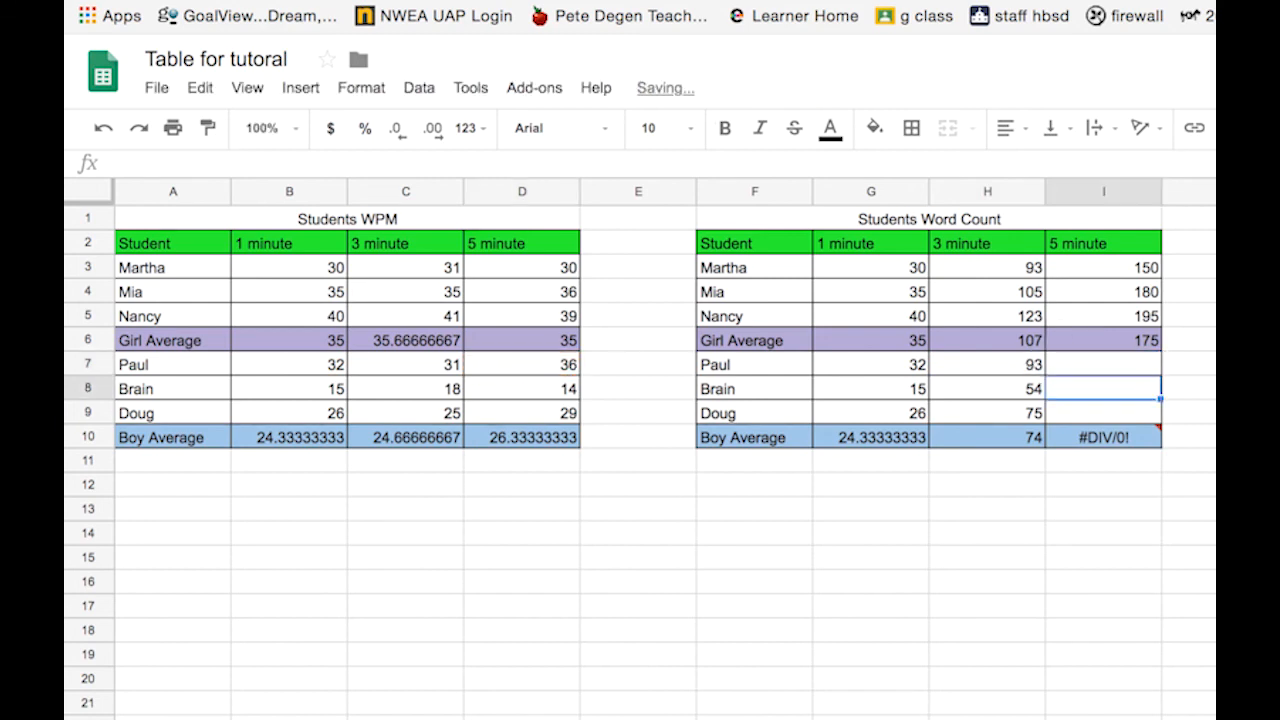
left_click(1143, 368)
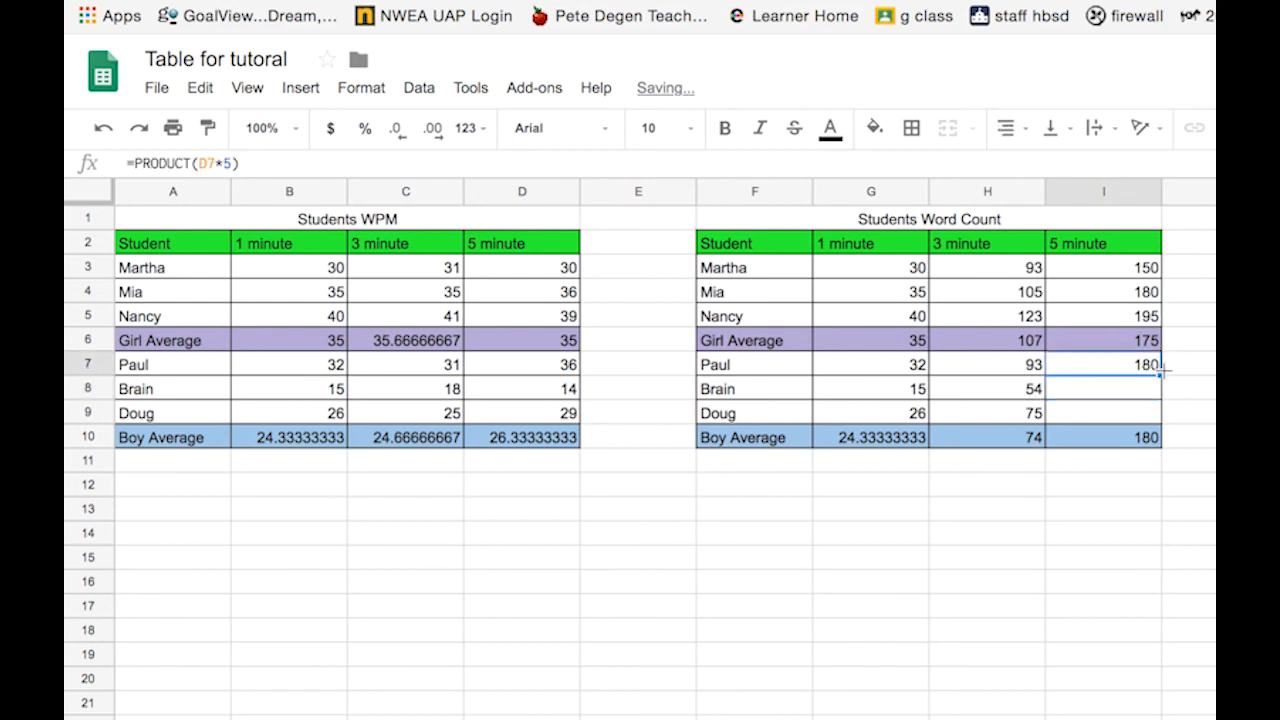
left_click_drag(1160, 376, 1152, 417)
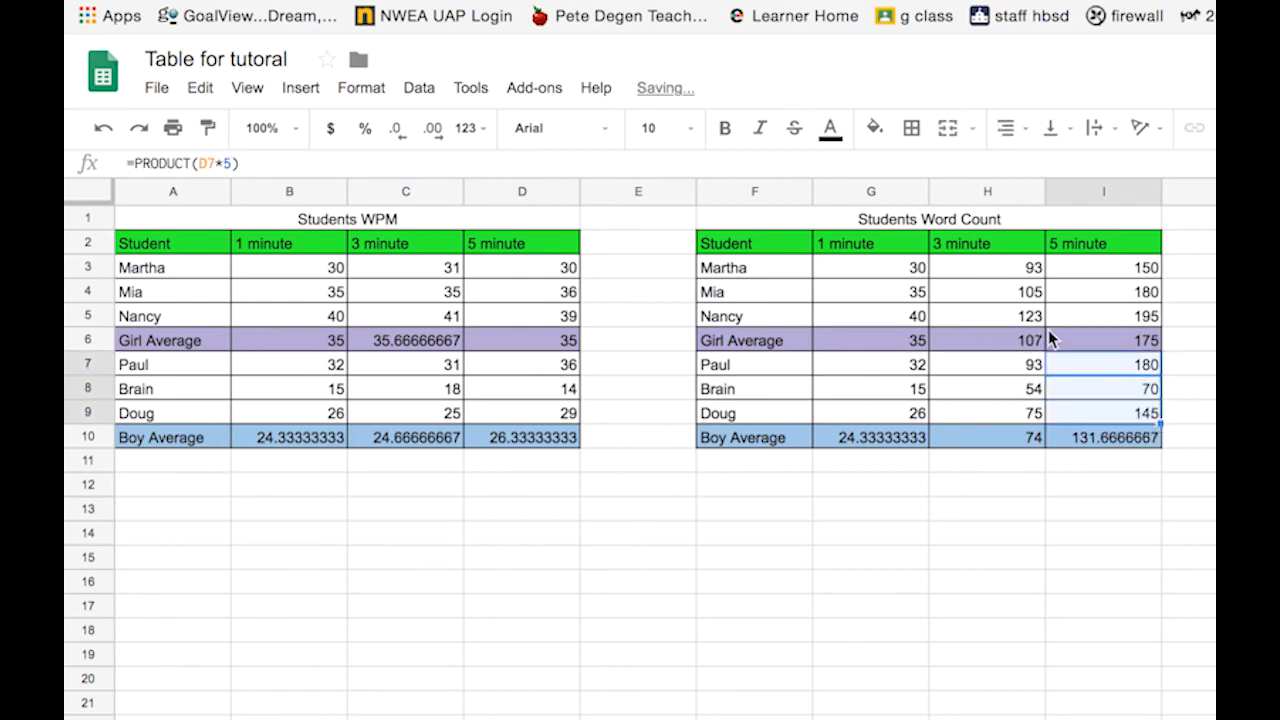